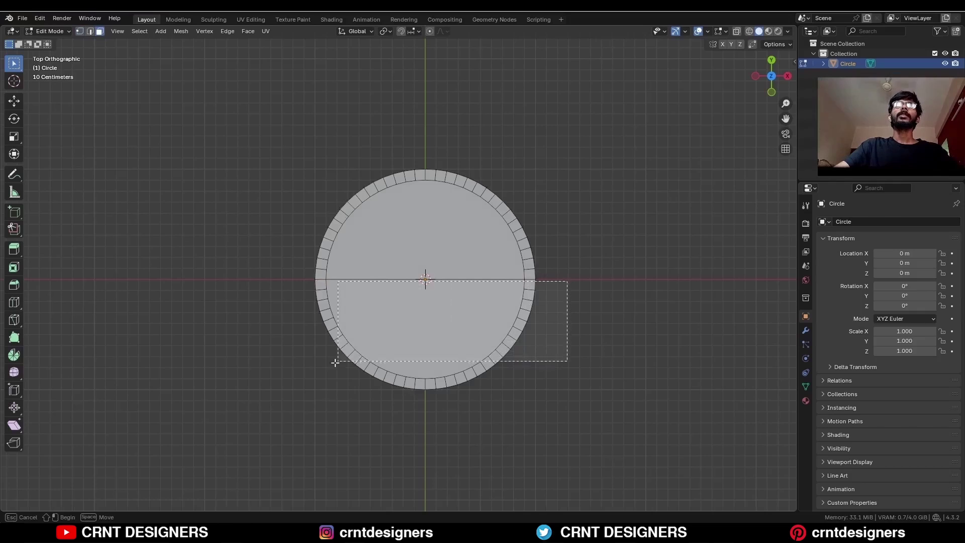
- Delete the faces of the disc's lower half and extrude the resulting straight edge downward along Y to form an arched plate
key("x")
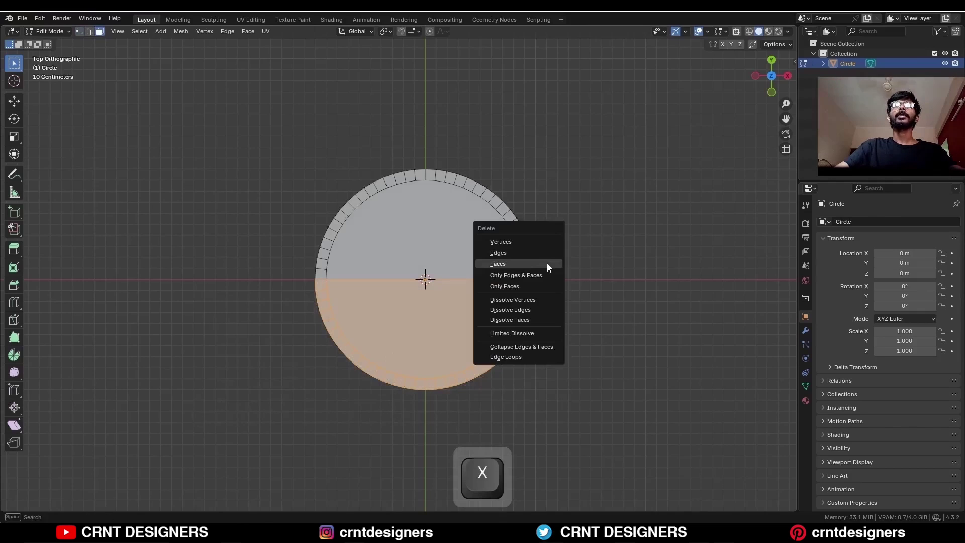
left_click(547, 263)
key("2")
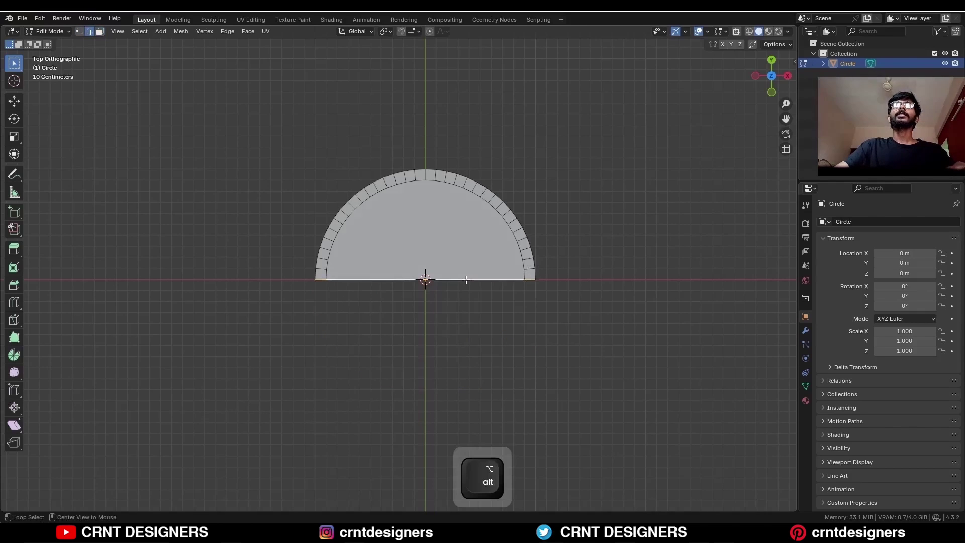
left_click(13, 101)
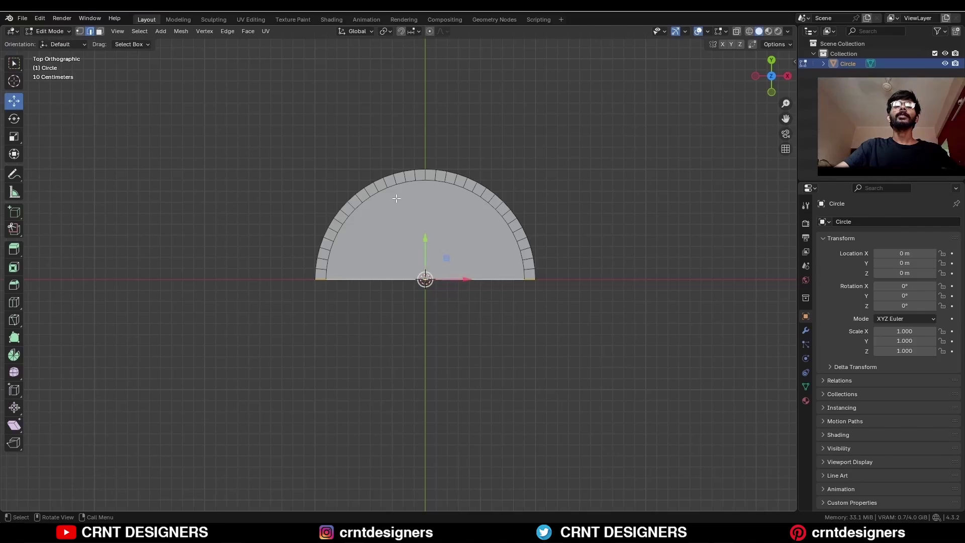
key("e")
left_click_drag(427, 236, 435, 417)
middle_click_drag(599, 229, 597, 213, "shift")
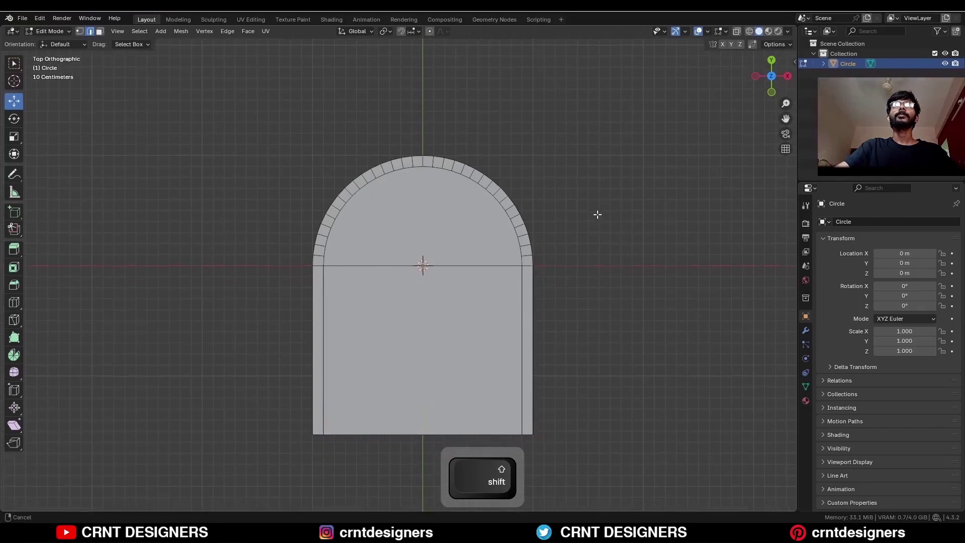
- Add a 64-vertex cylinder at the origin in Object Mode and scale it uniformly to 0.5
key("Tab")
key("shift+a")
mouse_move(440, 173)
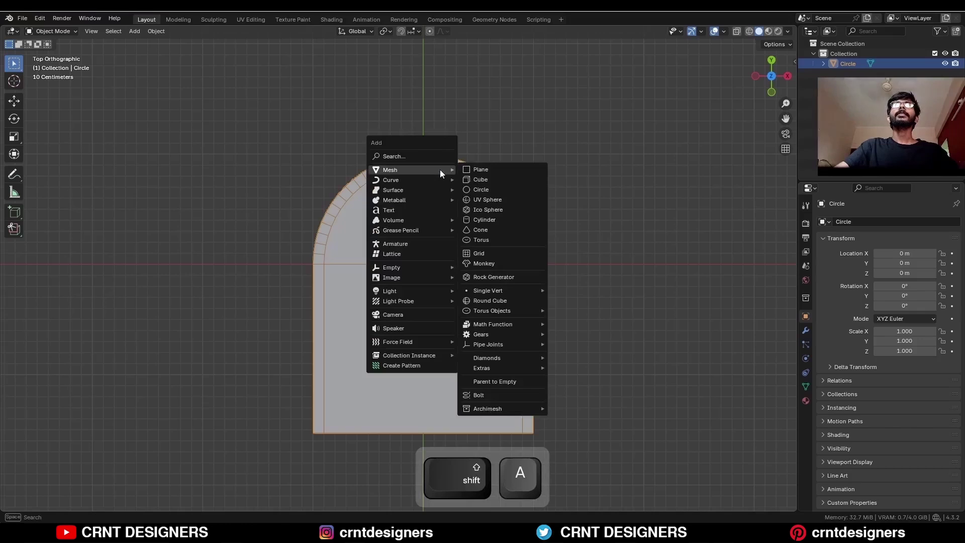
left_click(505, 222)
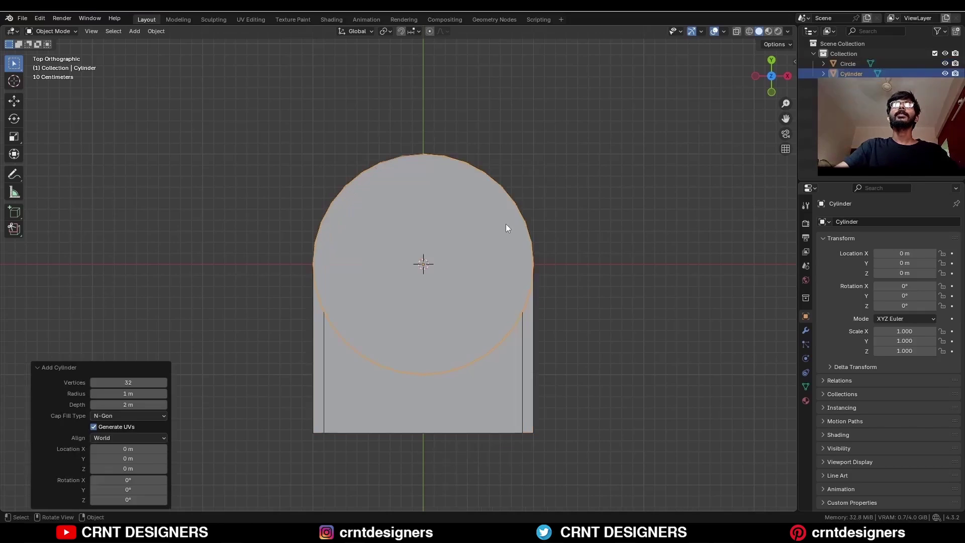
left_click(134, 382)
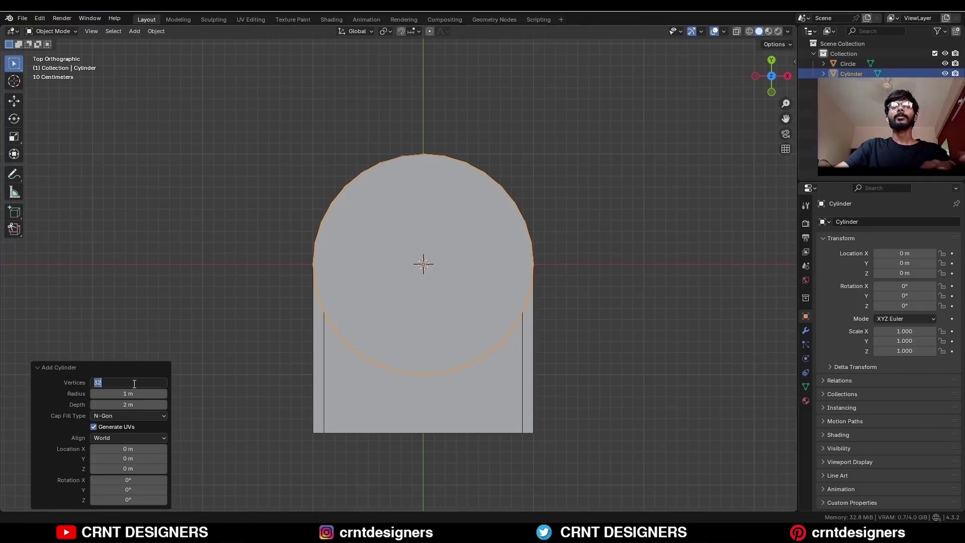
type("64")
key("Return")
key("s")
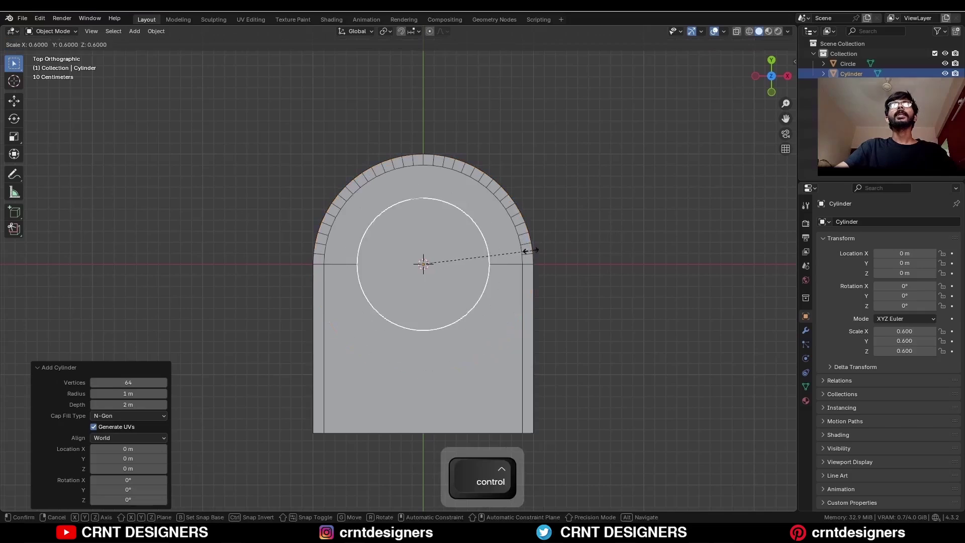
left_click(524, 254, "ctrl")
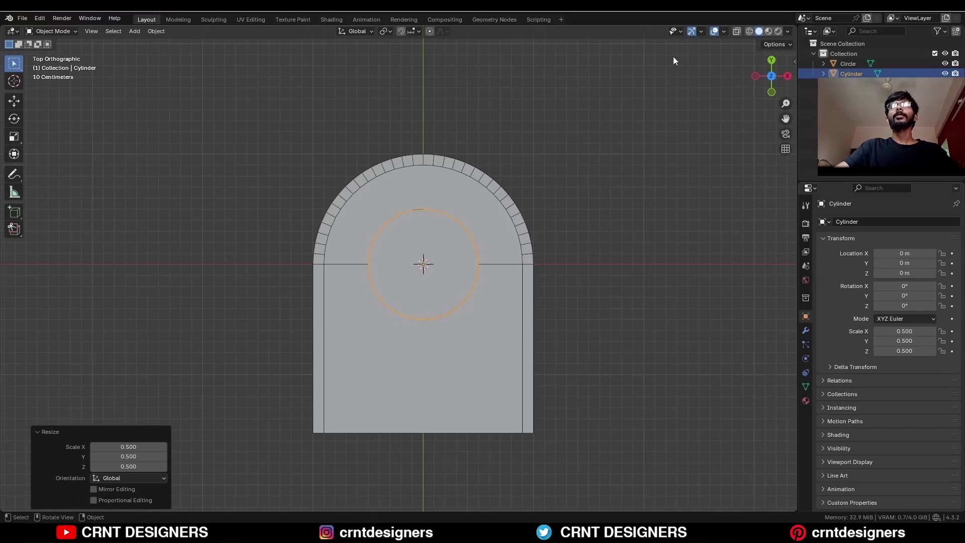
- Cut the cylinder out of the arched plate with a Brush Boolean Difference and apply the modifier
left_click(724, 31)
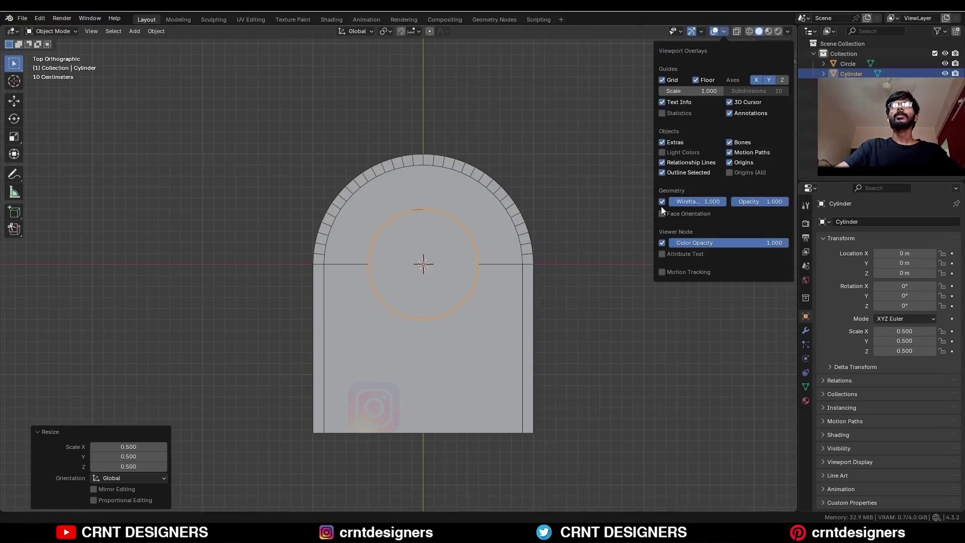
left_click(457, 266, "shift")
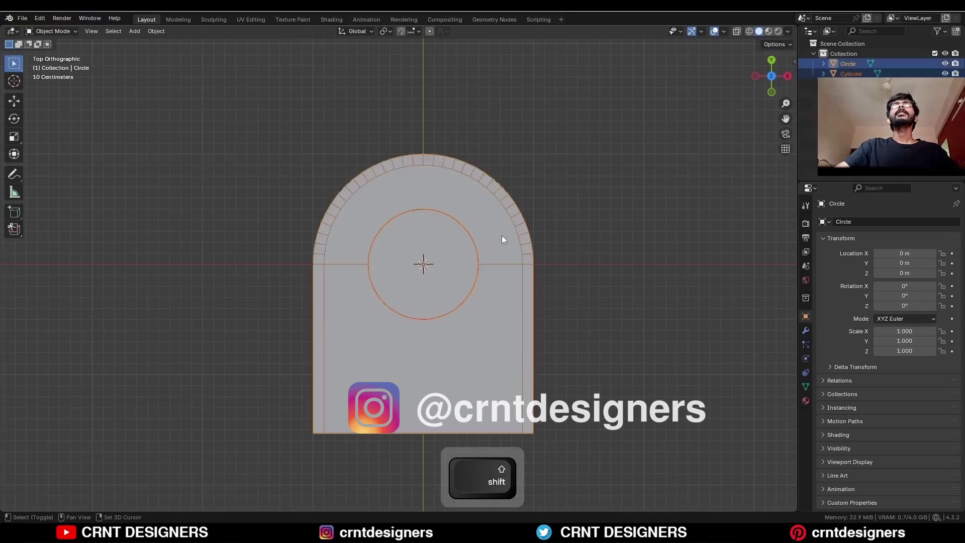
key("n")
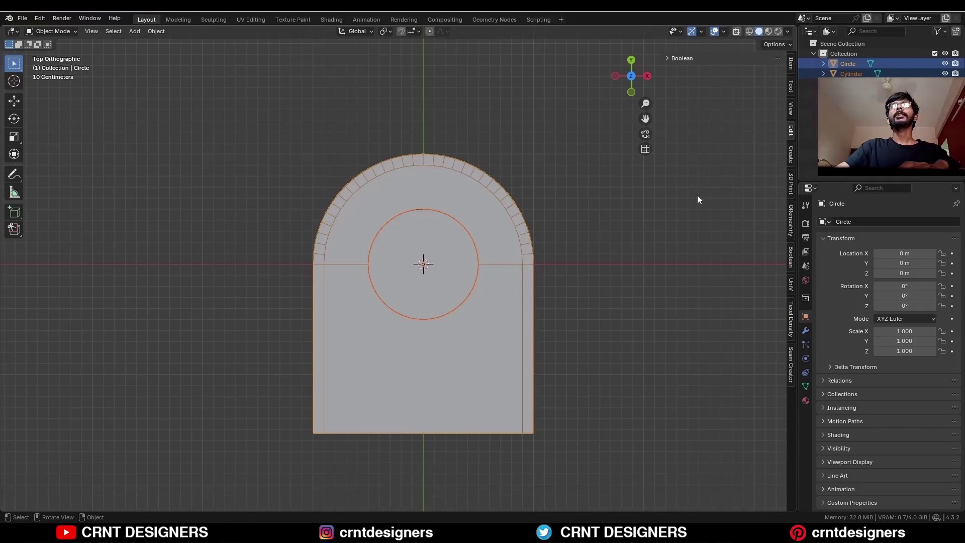
left_click(716, 58)
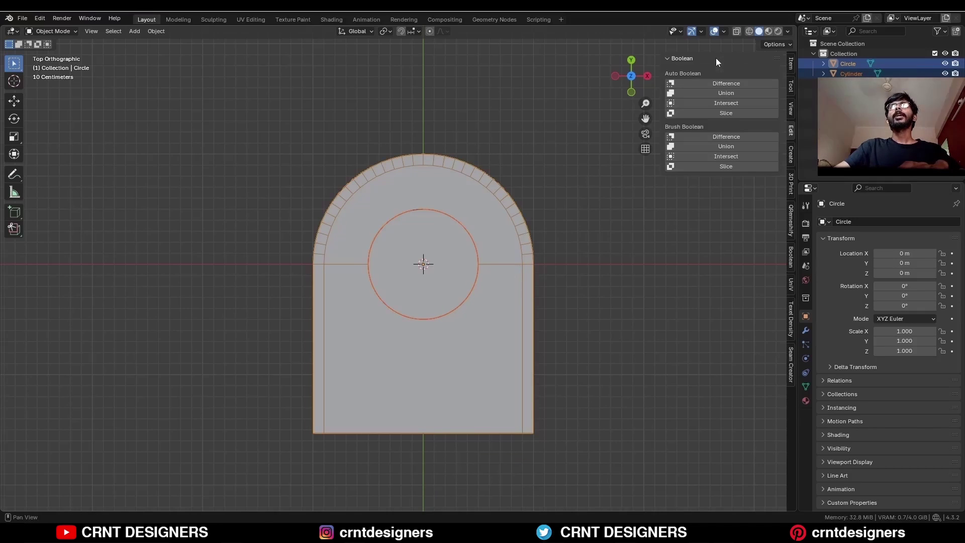
left_click(713, 134)
left_click(520, 276)
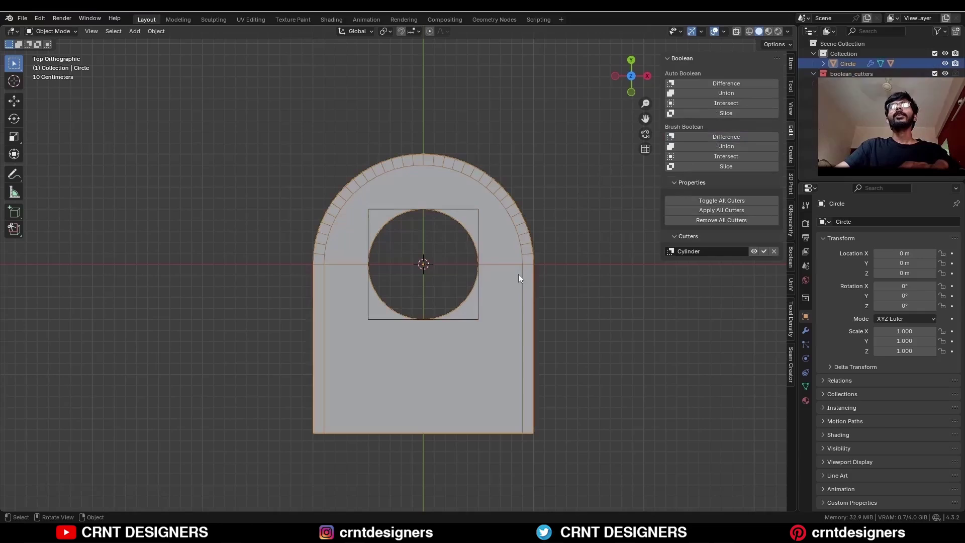
left_click(805, 331)
left_click(932, 261)
left_click(921, 274)
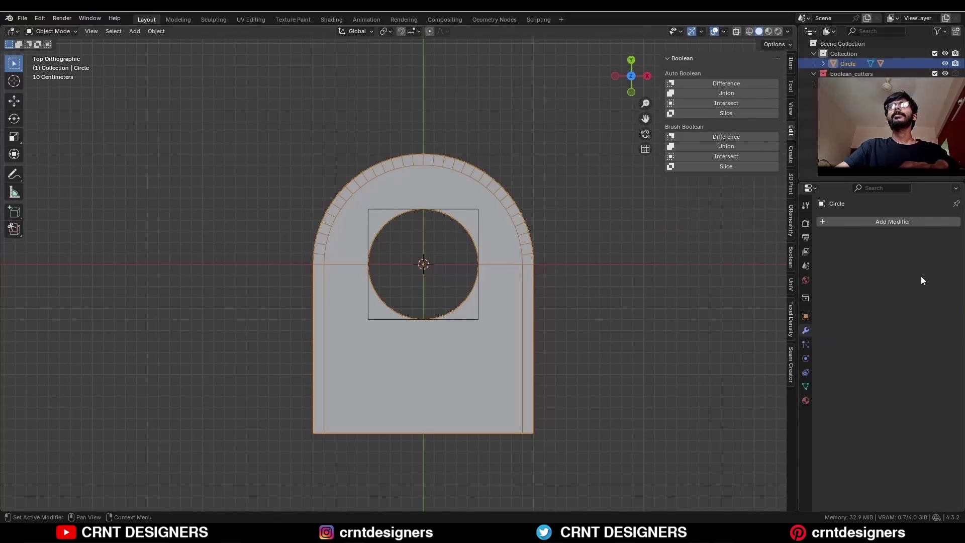
- Delete the leftover cylinder cutter object
left_click(476, 319)
key("x")
left_click(509, 278)
- Fill the plate's circular hole with a face in Edit Mode using its full edge loop
key("Tab")
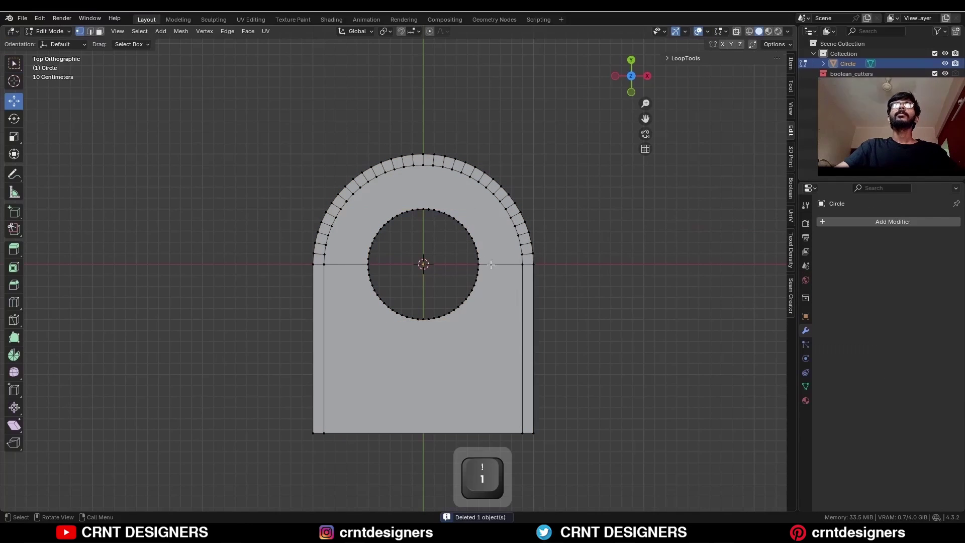
left_click(477, 252, "alt")
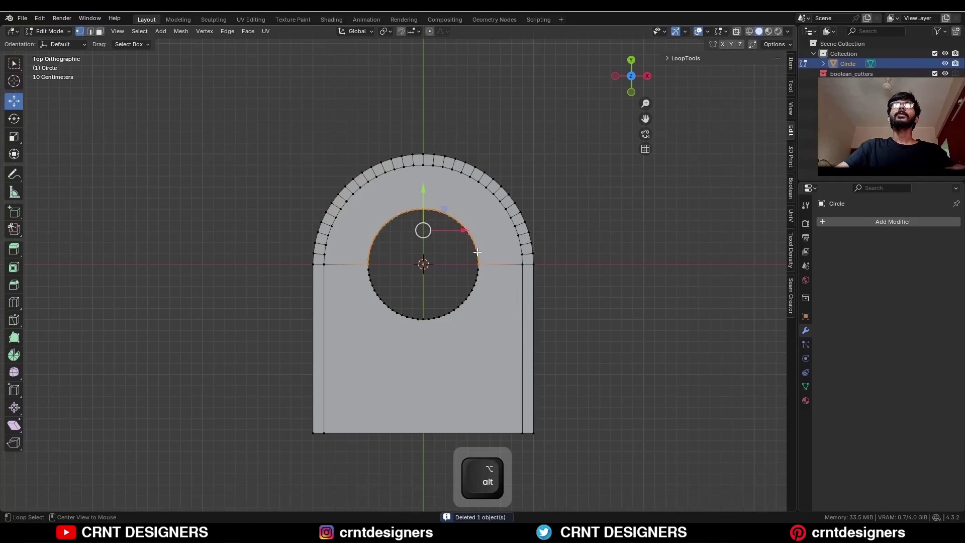
left_click(471, 284, "alt+shift")
key("f")
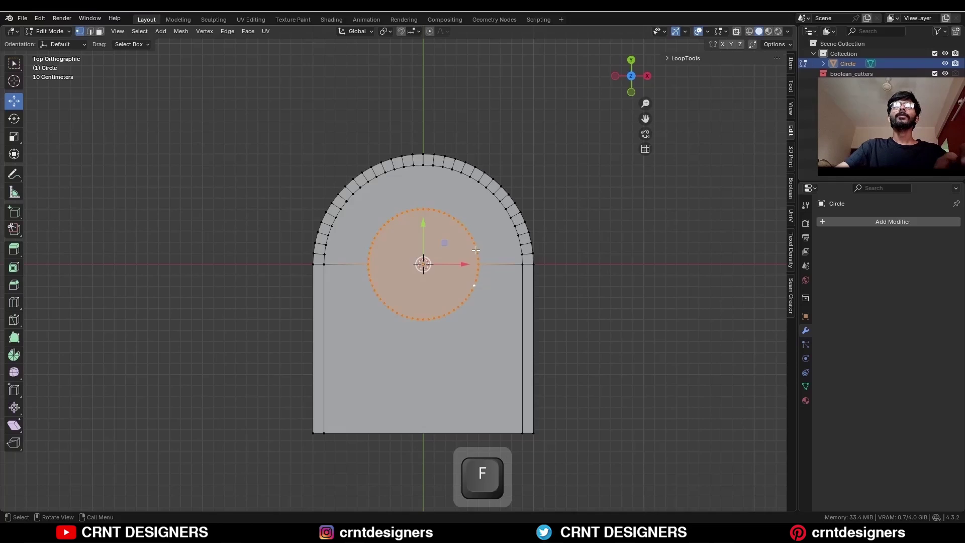
- Merge all vertices of the plate mesh by distance and clear the selection
key("alt+a")
key("a")
scroll(638, 258, "up", 2)
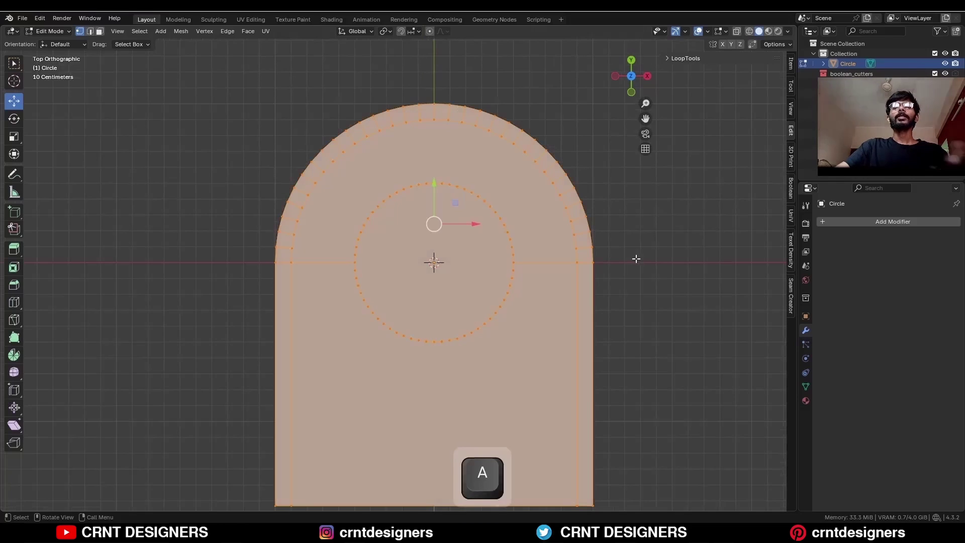
key("m")
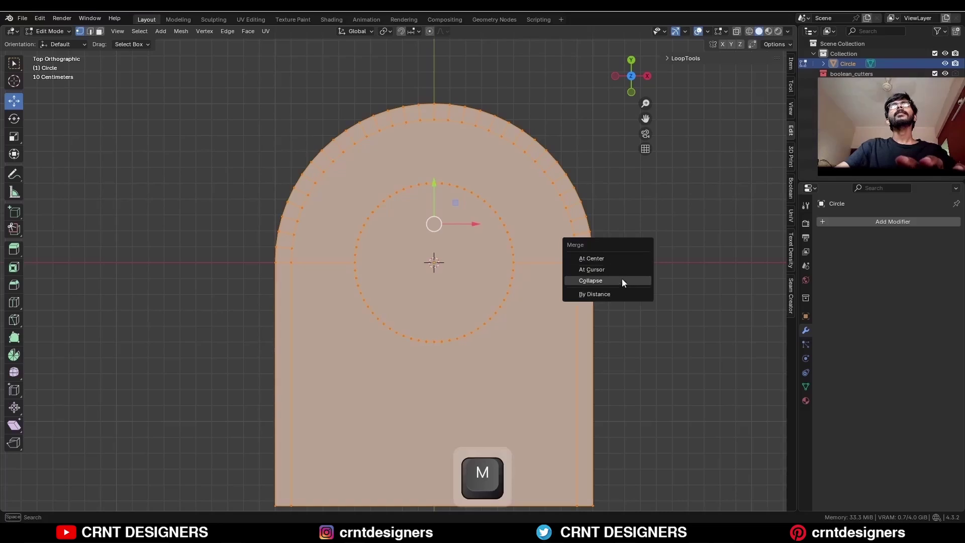
left_click(594, 294)
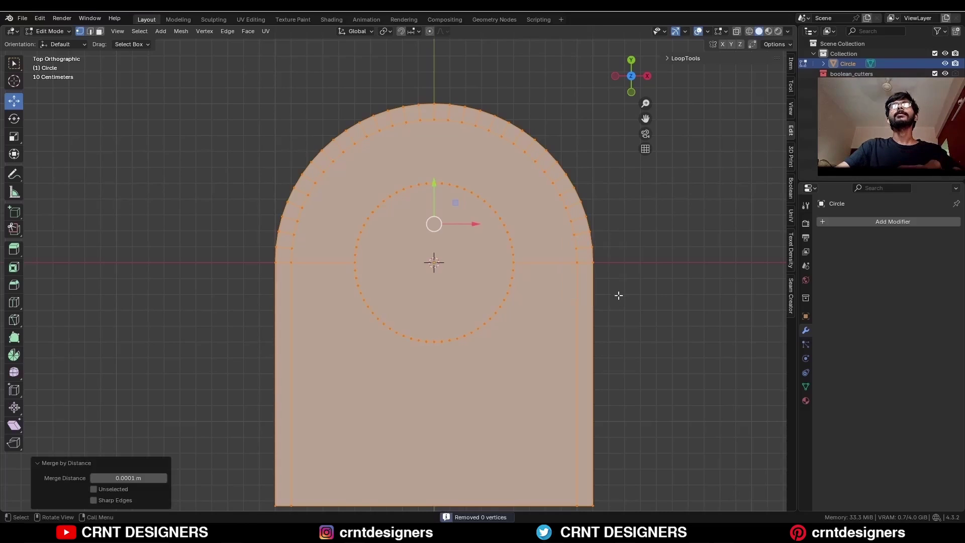
key("alt+a")
- Knife-cut two vertical edges from the circle's top vertex and its left neighbour up through the arch's outer rim
key("w")
scroll(374, 201, "up", 3, "shift")
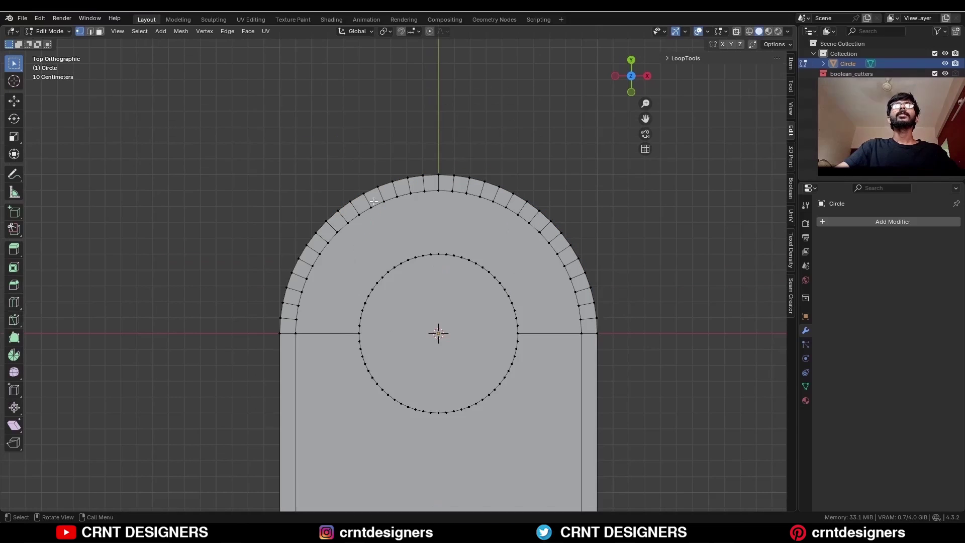
left_click(14, 320)
left_click(438, 254)
left_click(439, 190)
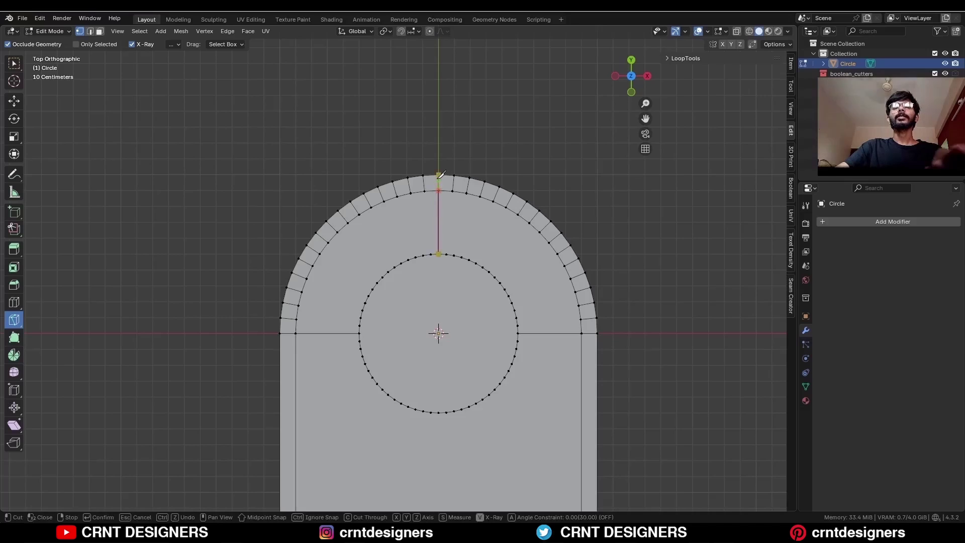
key("y")
key("space")
left_click(431, 254)
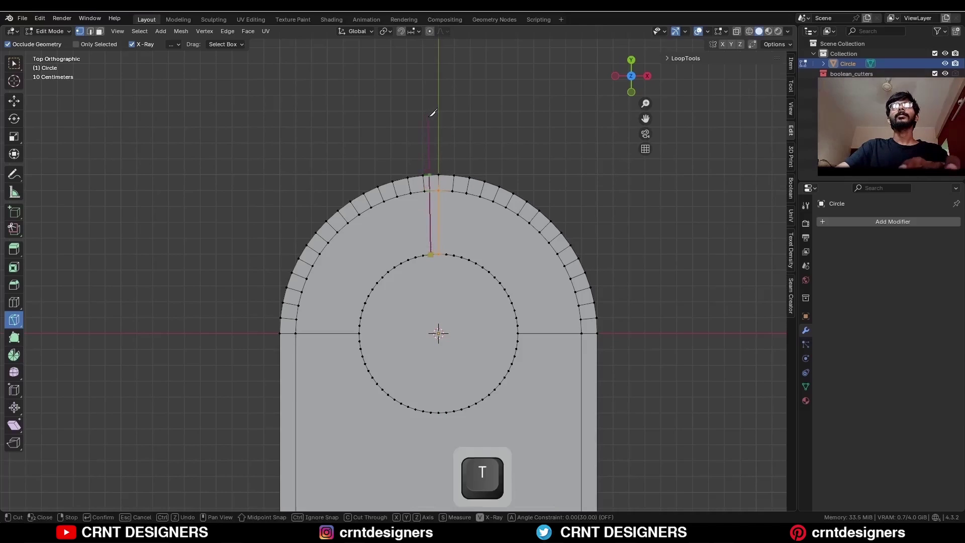
key("y")
left_click(432, 113)
key("space")
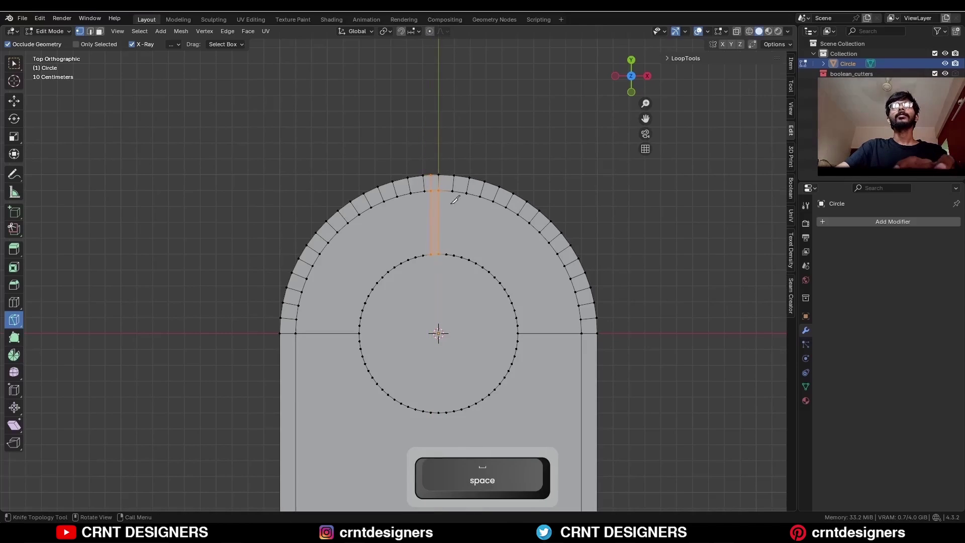
- Knife-cut two horizontal edges from the circle's left side to the plate's outer edge, one above and one below the X axis
left_click(360, 325)
key("x")
left_click(210, 326)
key("space")
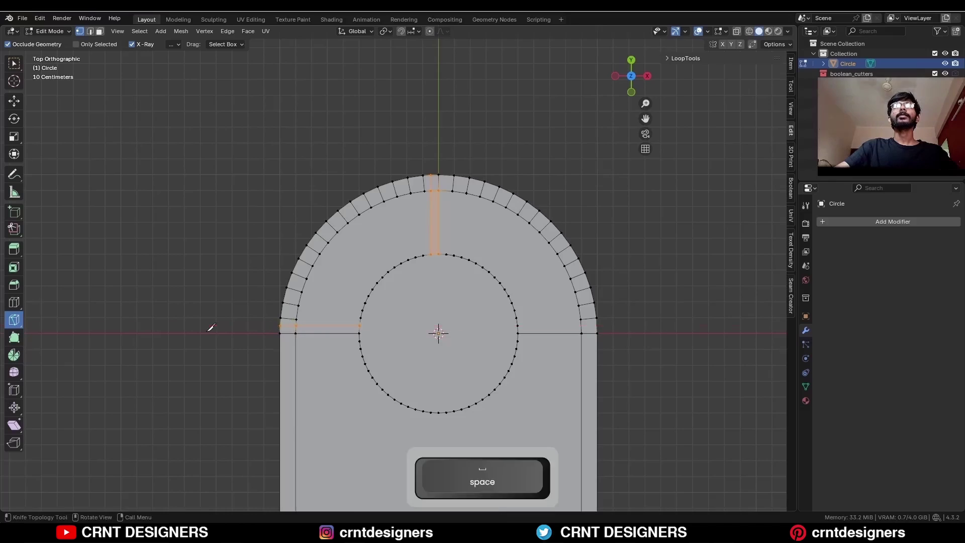
key("a")
left_click(359, 341)
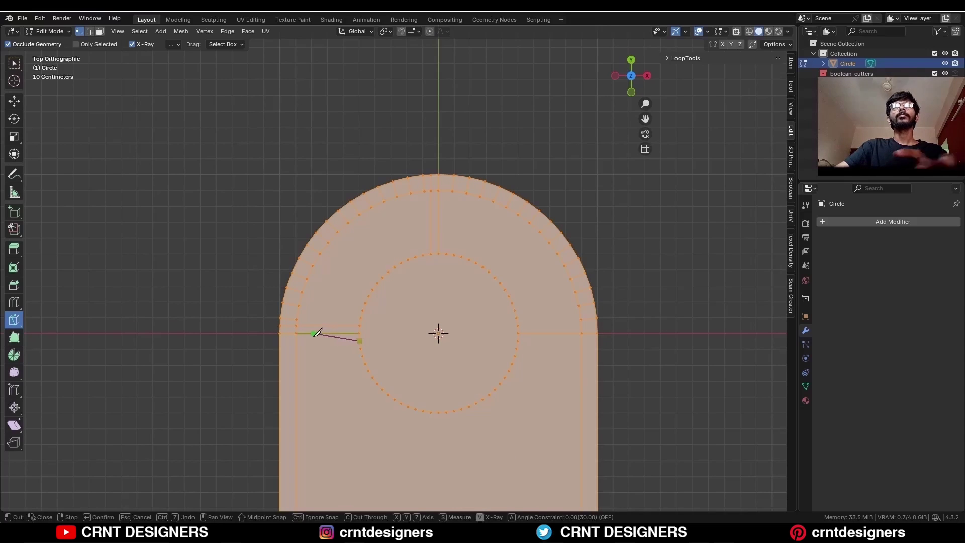
key("x")
left_click(236, 334)
key("space")
- Symmetrize the whole mesh from -X to +X and clear the selection
key("a")
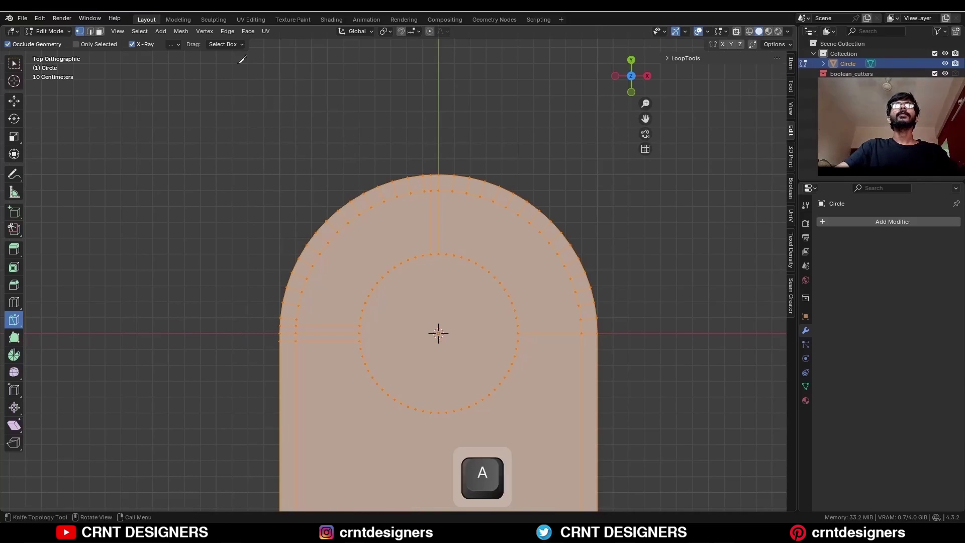
left_click(176, 33)
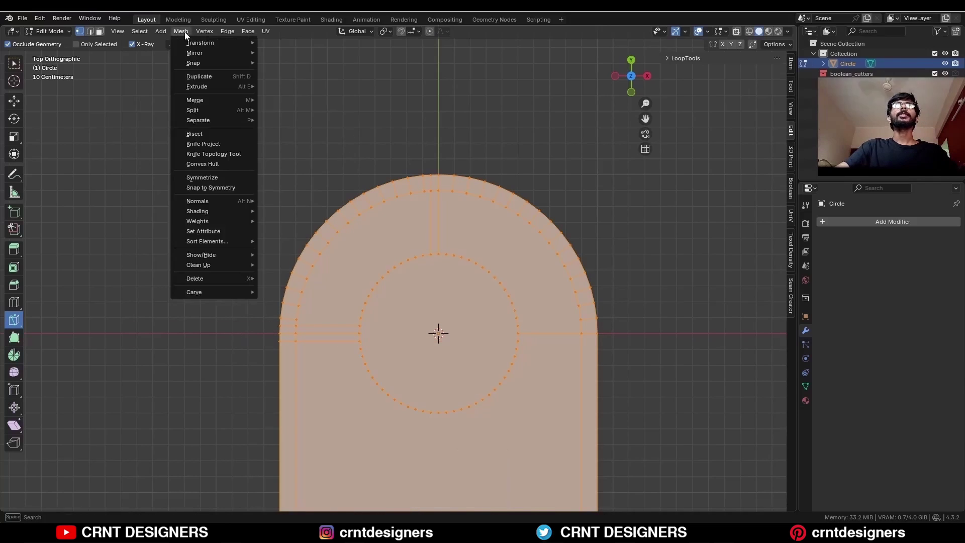
left_click(214, 181)
key("c")
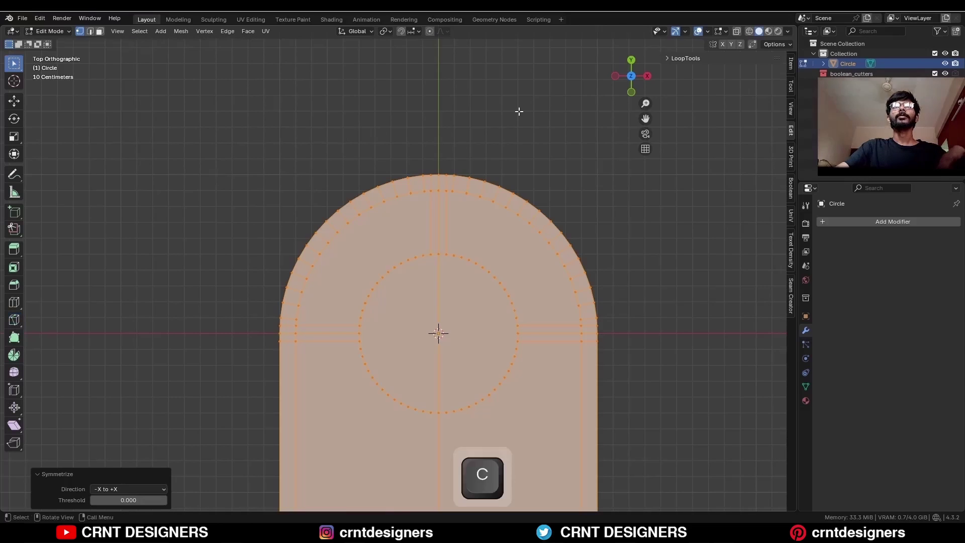
left_click(521, 116)
- Select the inner circle's upper-left arc vertices between the knife cuts and enable the Statistics overlay
middle_click_drag(602, 181, 591, 141, "shift")
left_click_drag(417, 203, 390, 233, "shift")
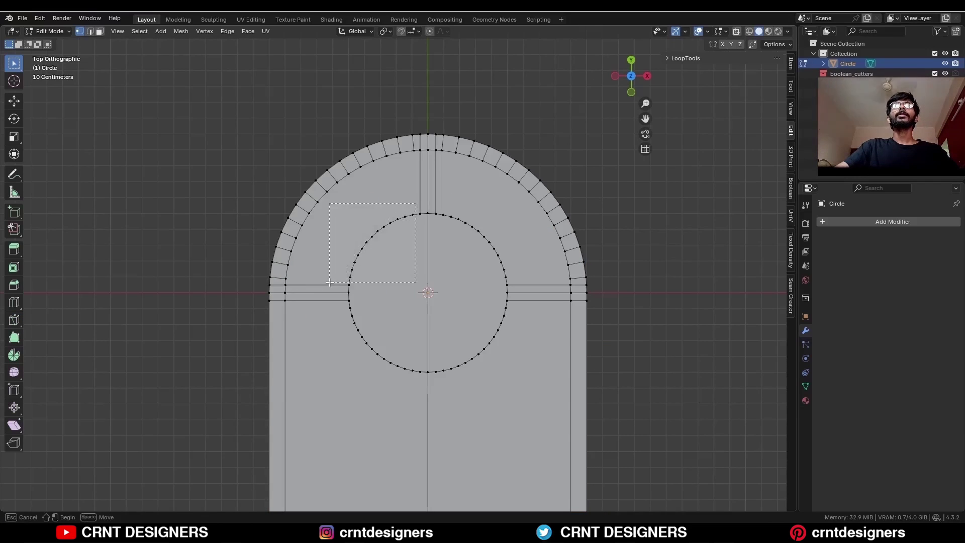
left_click_drag(330, 283, 329, 283, "shift")
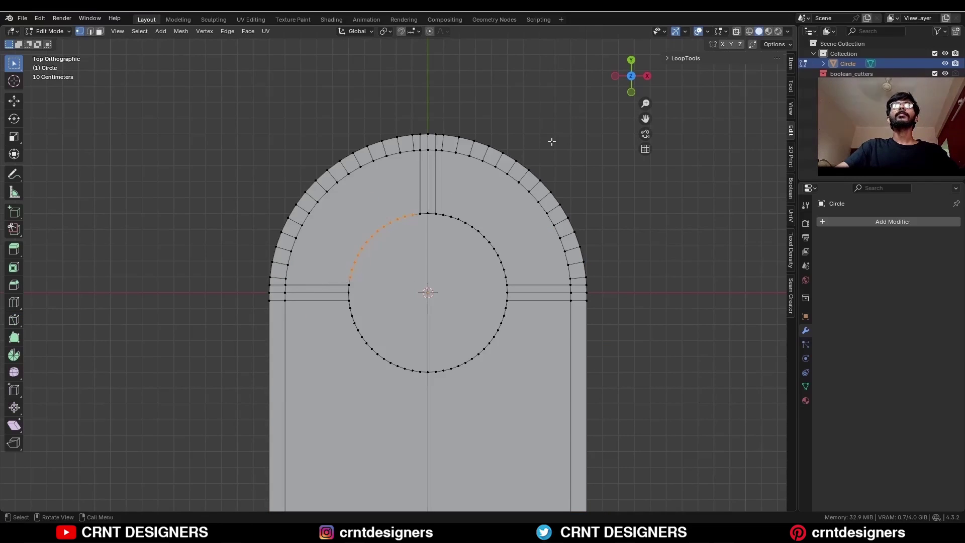
left_click(708, 32)
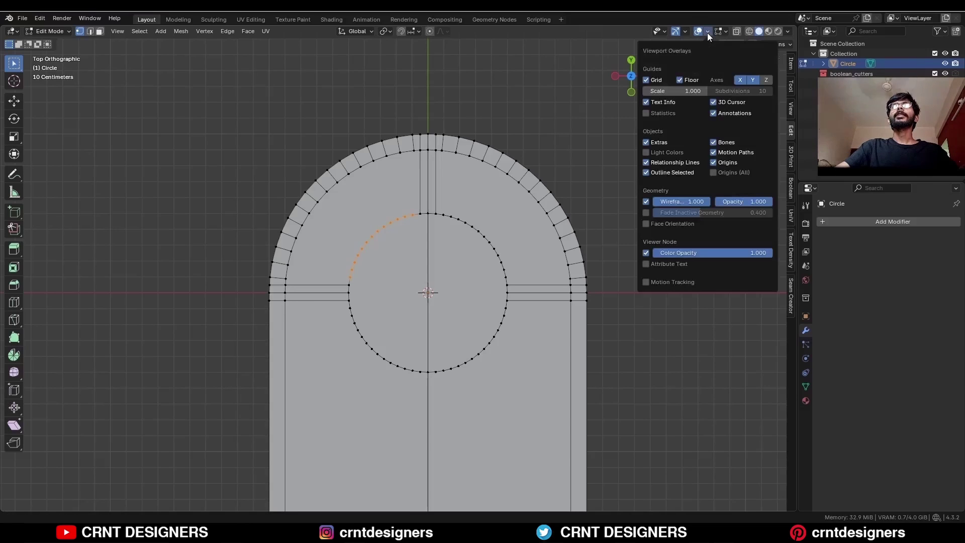
left_click(646, 113)
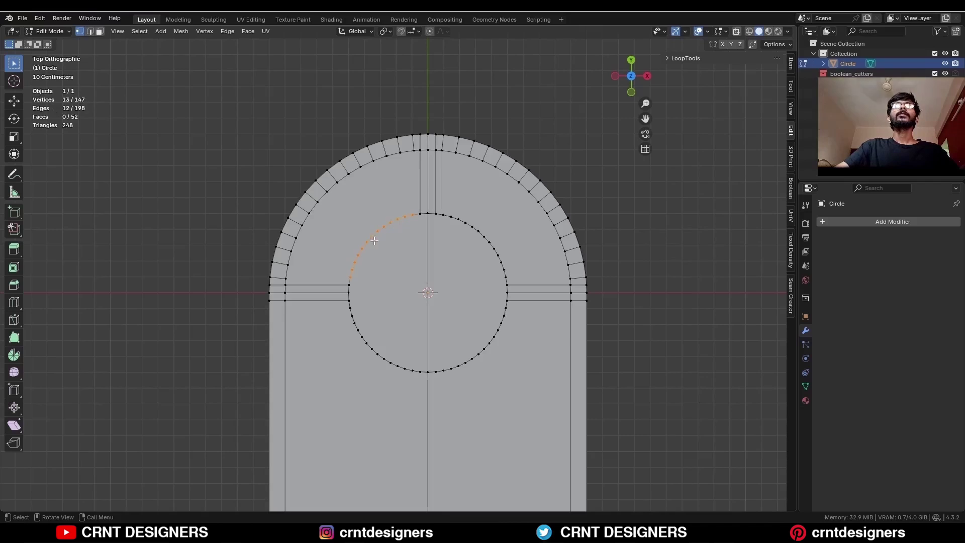
- Connect the middle vertex of the circle's upper-left arc to the arch's inner rim with a diagonal edge
left_click(411, 217)
left_click(401, 223, "shift")
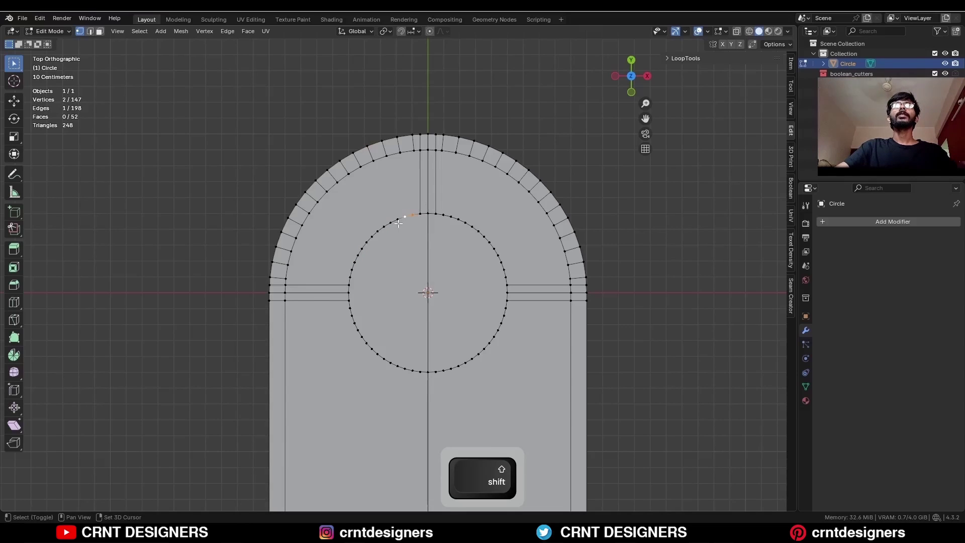
left_click(377, 231, "shift")
left_click(372, 236, "shift")
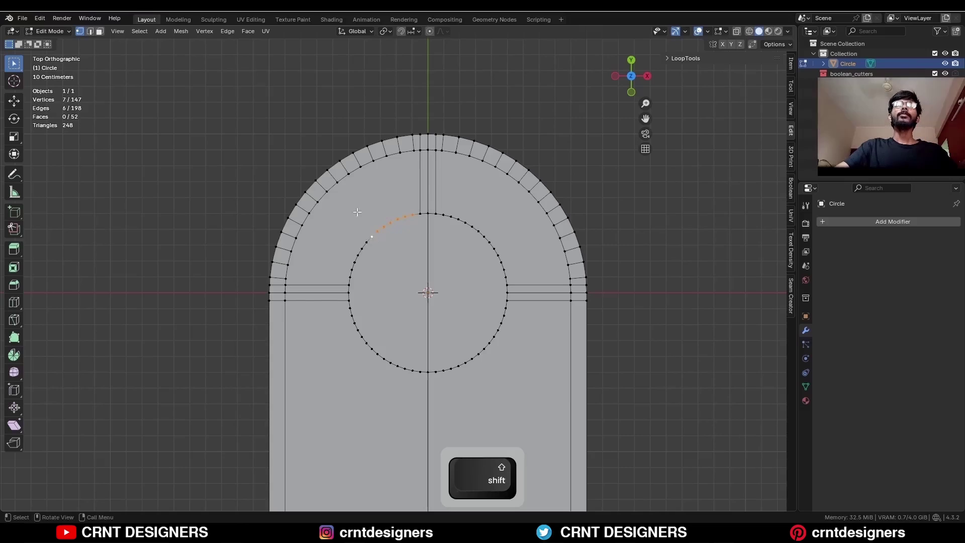
left_click(336, 195, "shift")
left_click(372, 229)
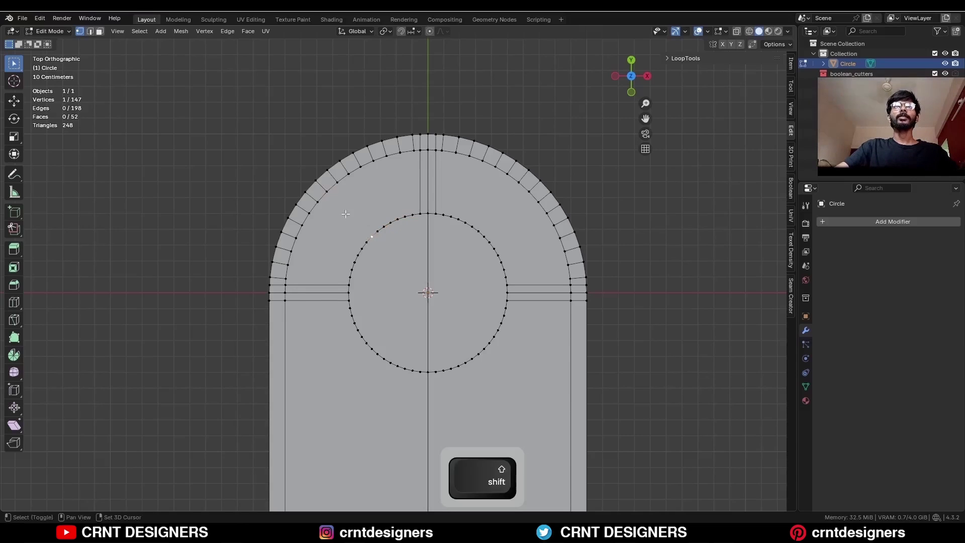
key("j")
- Bevel the diagonal edge by about 0.095 m with two segments and overlap clamping
key("2")
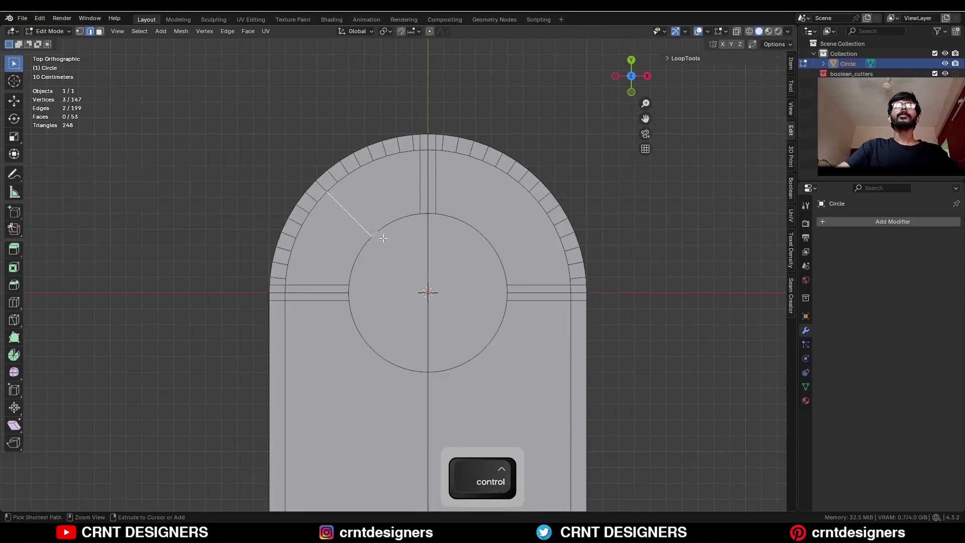
left_click_drag(375, 230, 381, 242, "ctrl")
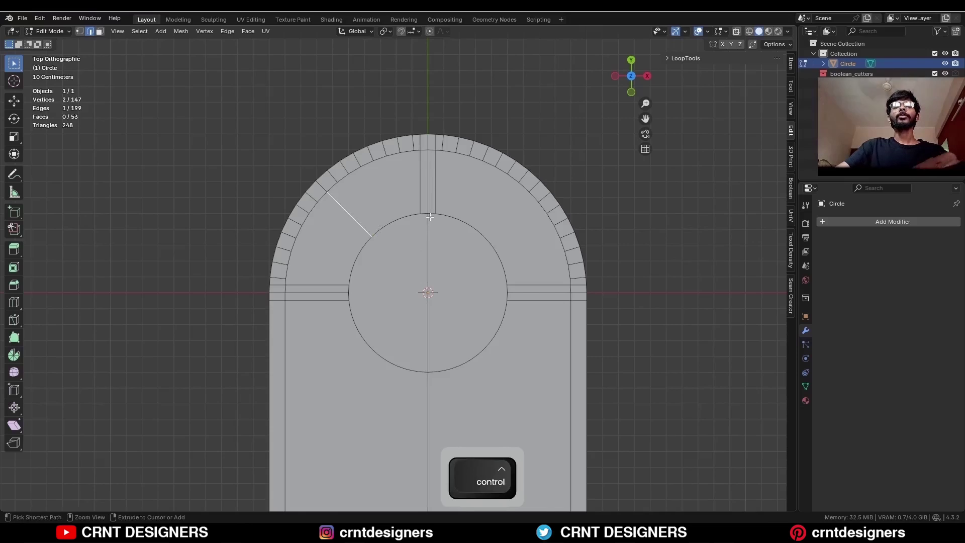
key("ctrl+b")
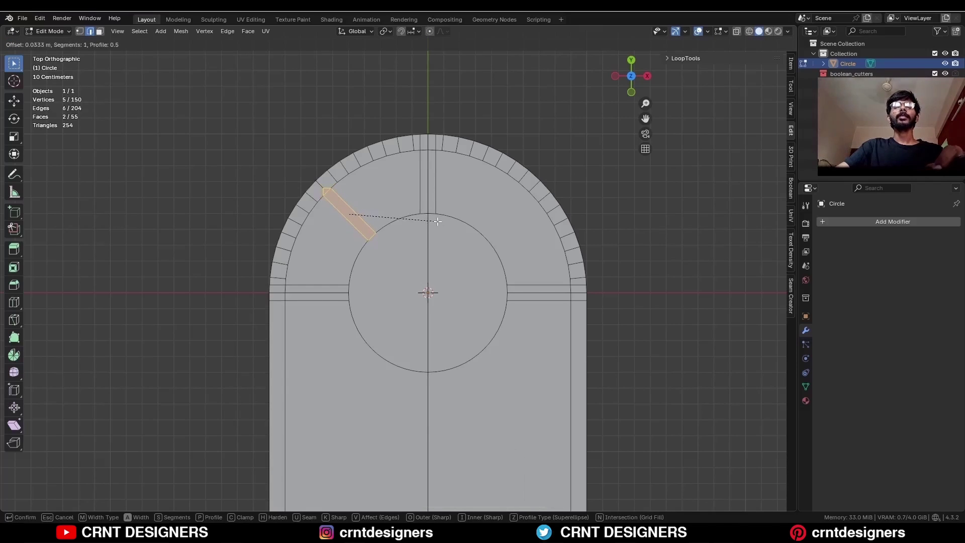
scroll(439, 223, "up", 1)
key("c")
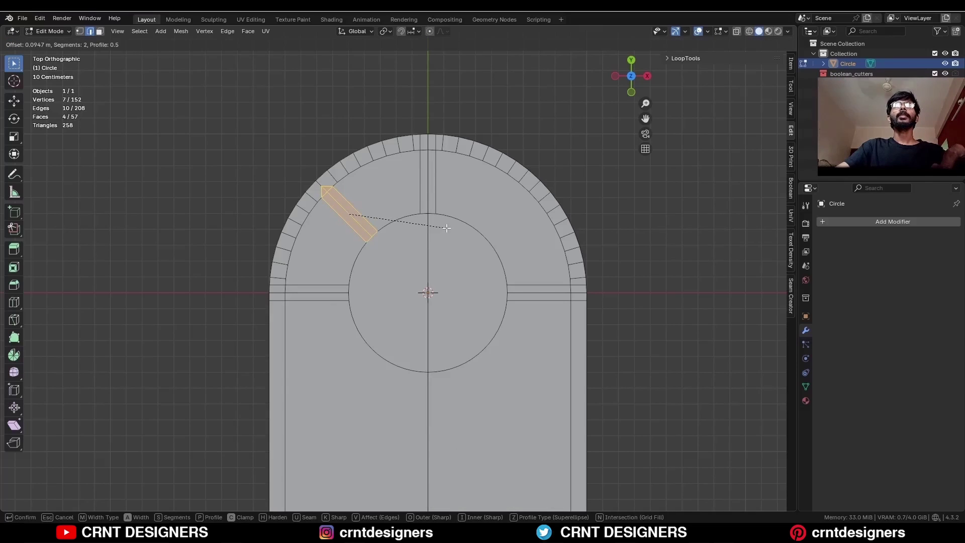
left_click(446, 228)
- Knife-cut the bevel's outer edges through the arch rim, constraining the cut to 135 degrees in line with the diagonal
key("1")
scroll(370, 196, "up", 2)
key("k")
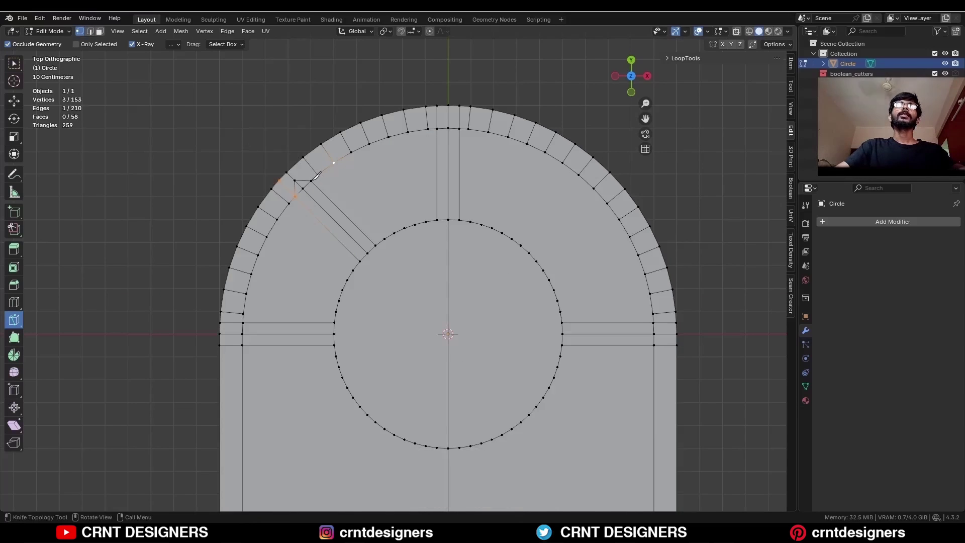
left_click(313, 177)
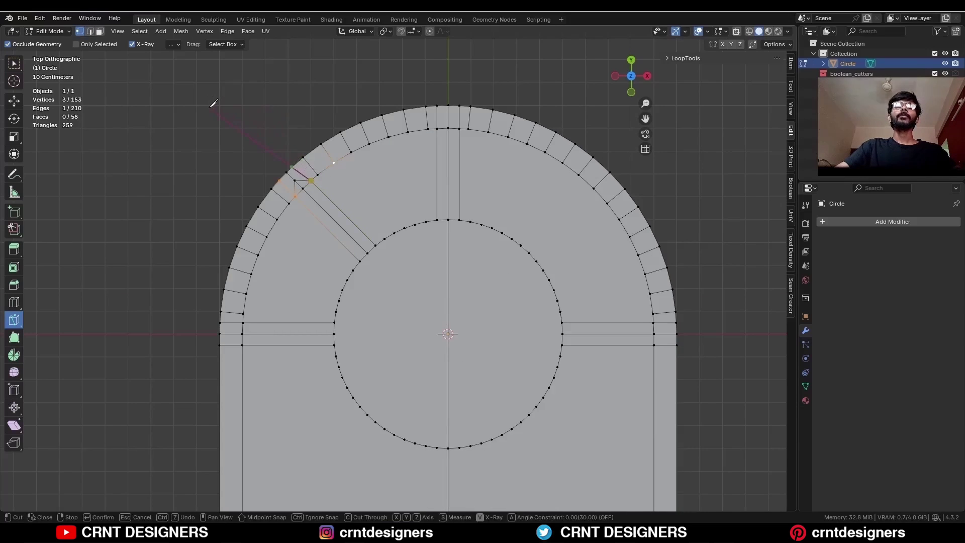
key("a")
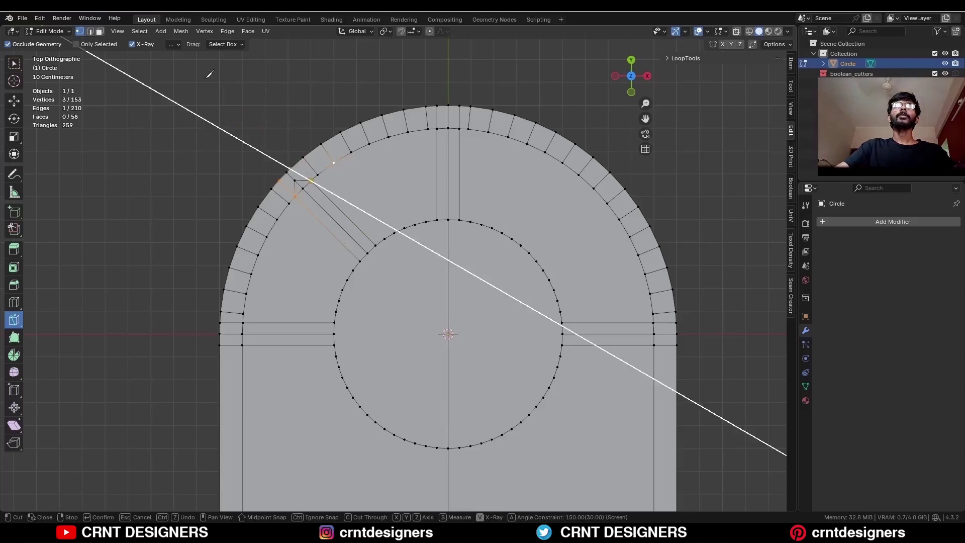
key("1")
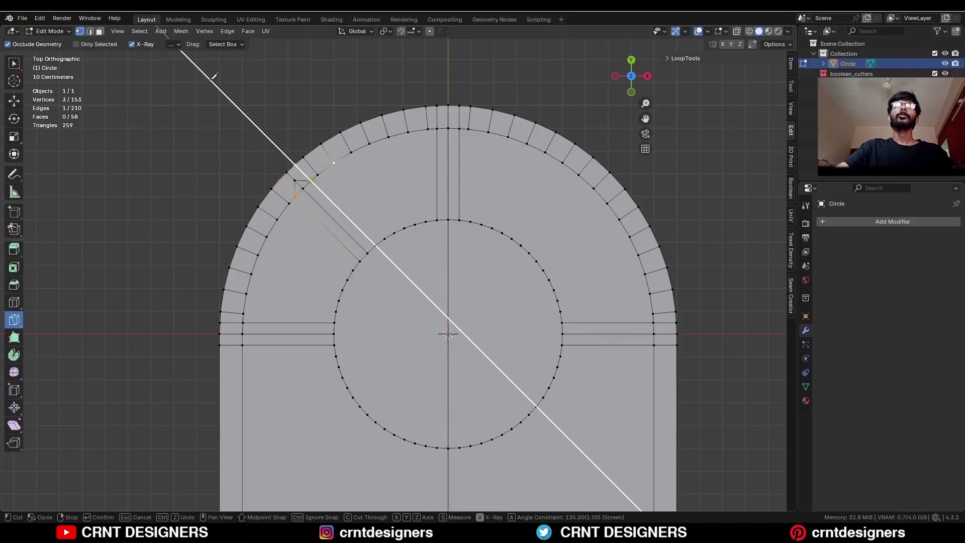
key("space")
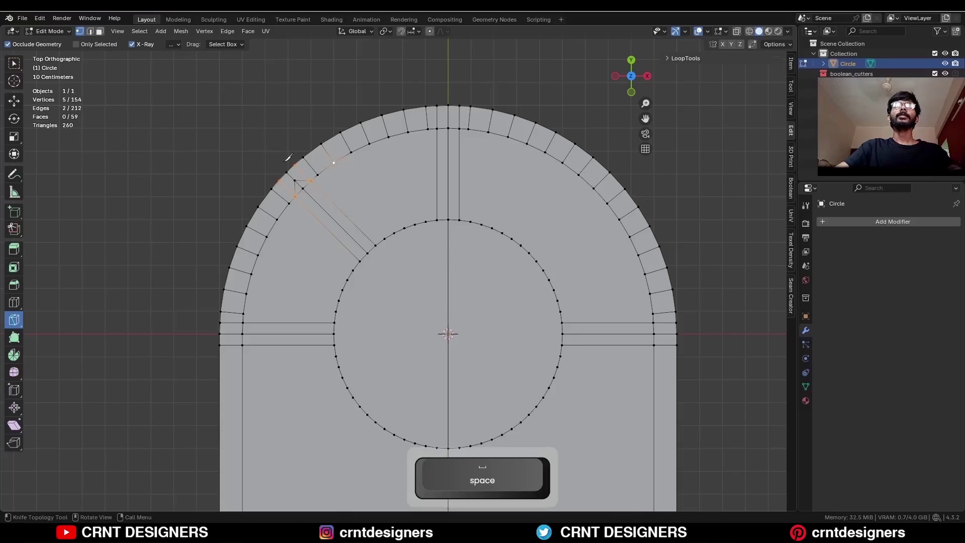
- Dissolve the stray edges where the diagonal strip meets the inner rim and merge all vertices by distance at 0.0001 m
key("c")
key("2")
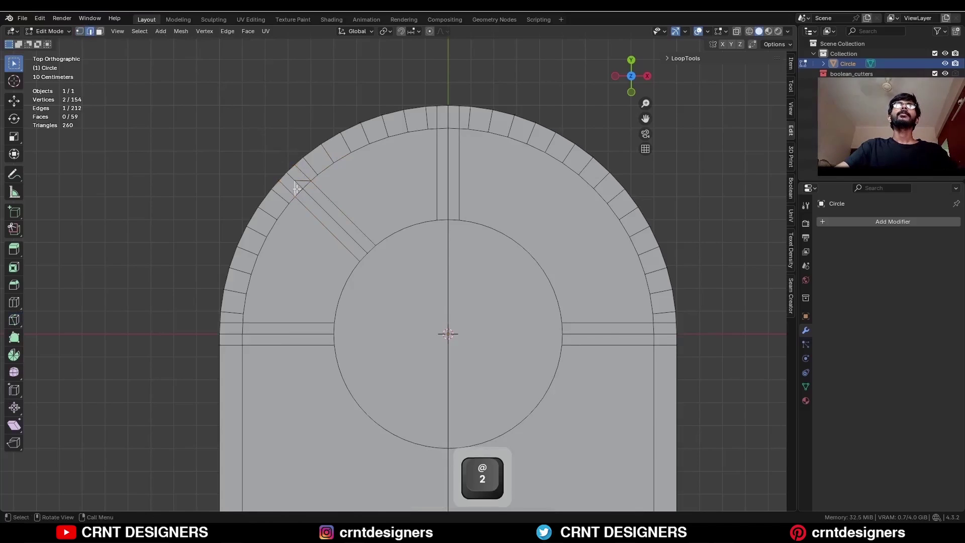
key("ctrl+x")
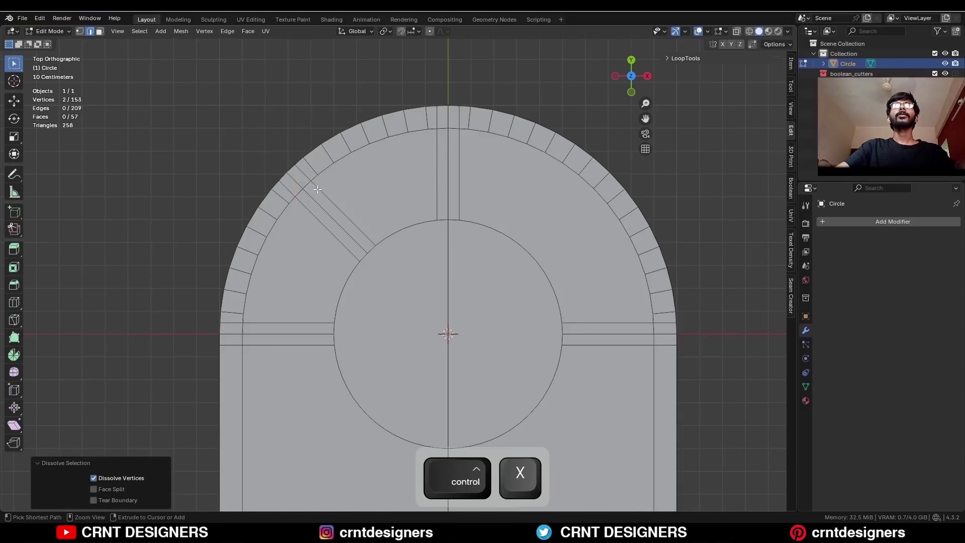
key("a")
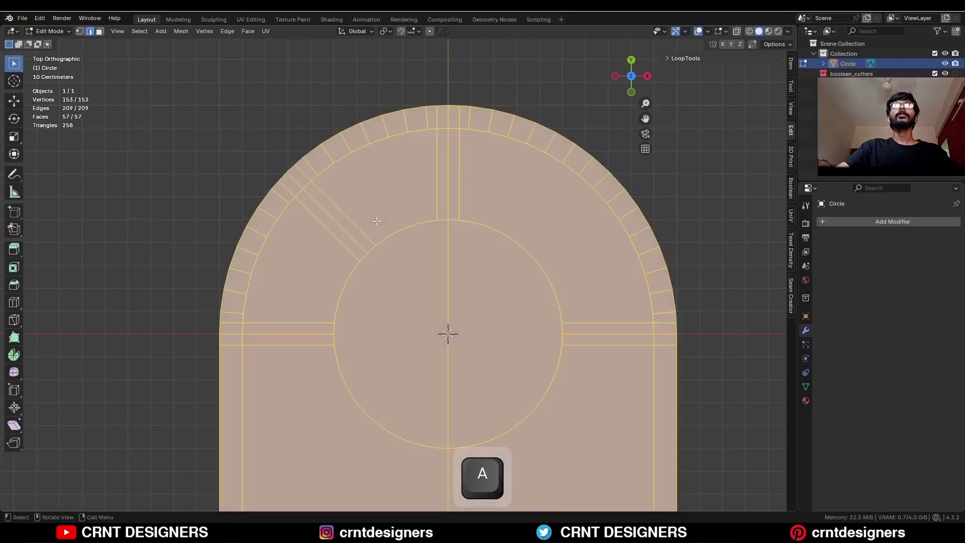
key("m")
left_click(438, 157)
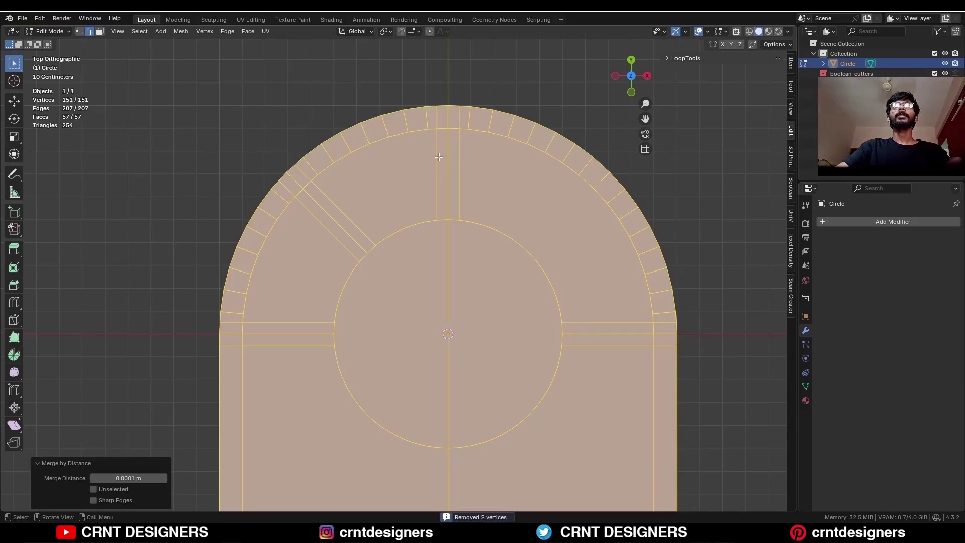
- Symmetrize the whole mesh from -X to +X to copy the diagonal strip across
key("a")
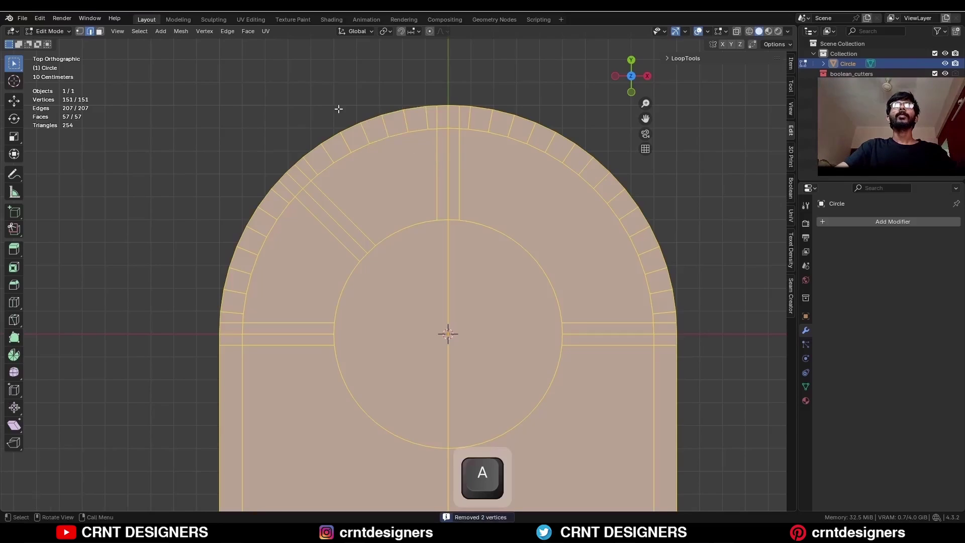
left_click(180, 32)
left_click(219, 178)
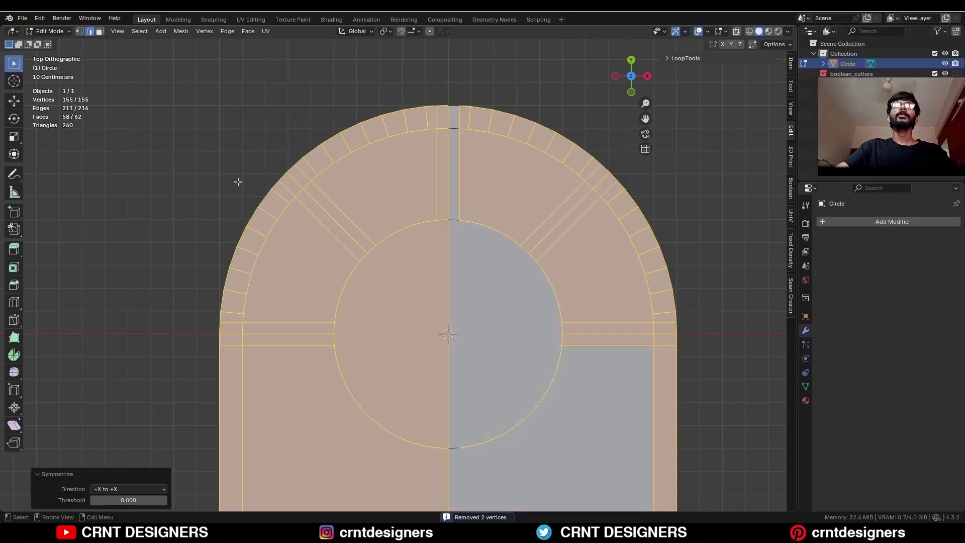
- Apply Set Flow to the seven rim cross edges between the left diagonal strip and the horizontal cuts
scroll(688, 224, "down", 1)
middle_click_drag(688, 225, 700, 157, "shift")
left_click(316, 152)
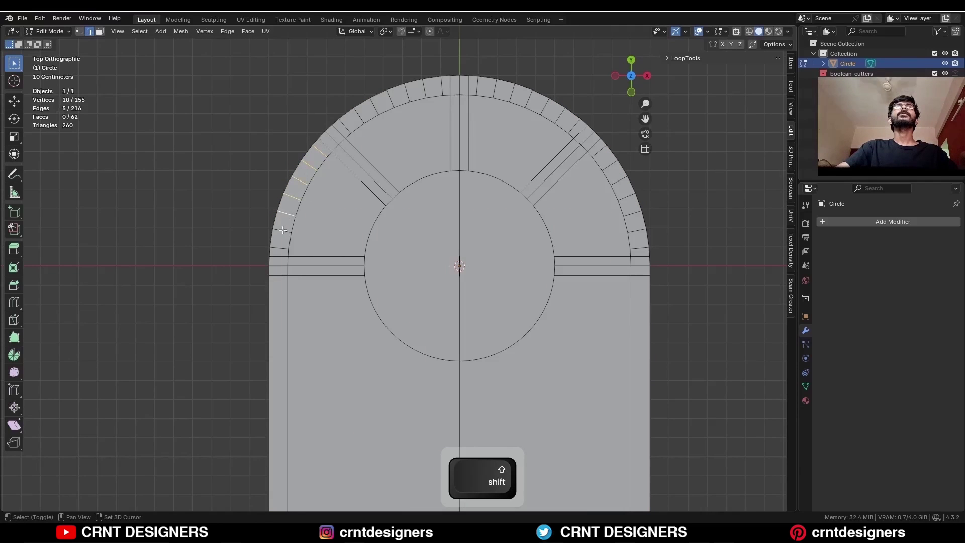
key("ctrl+e")
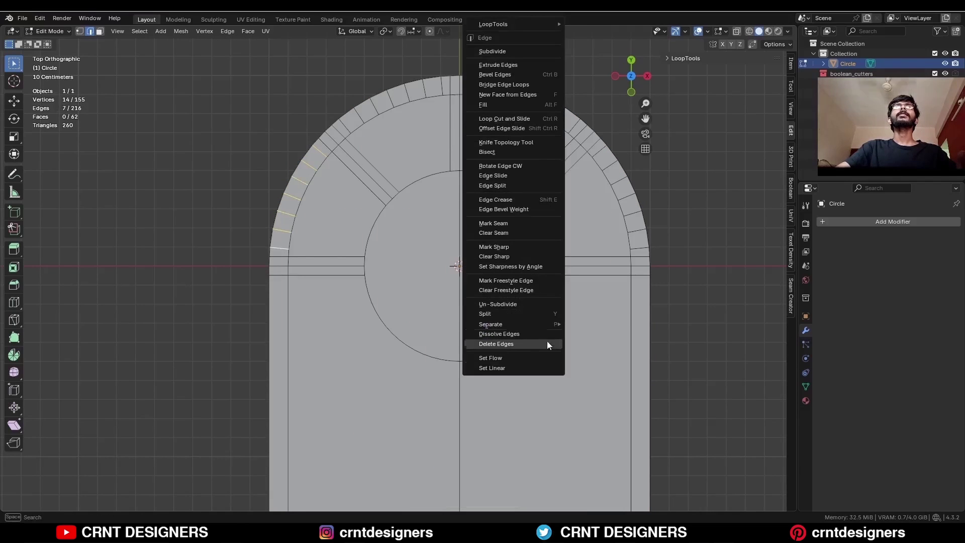
left_click(542, 357)
- Dissolve every other cross edge in the left half of the arch rim, keeping three in each section
middle_click_drag(503, 302, 480, 296, "shift")
left_click(285, 168)
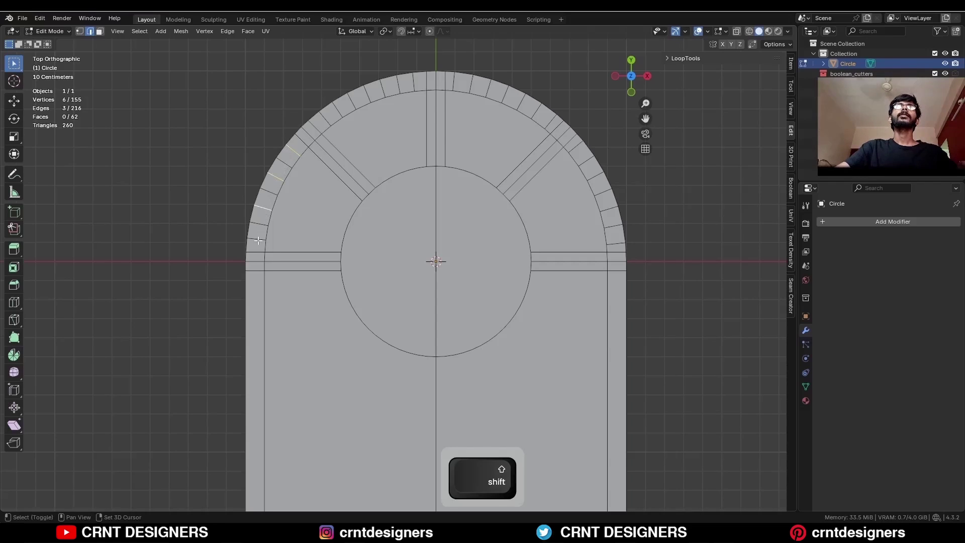
key("ctrl+x")
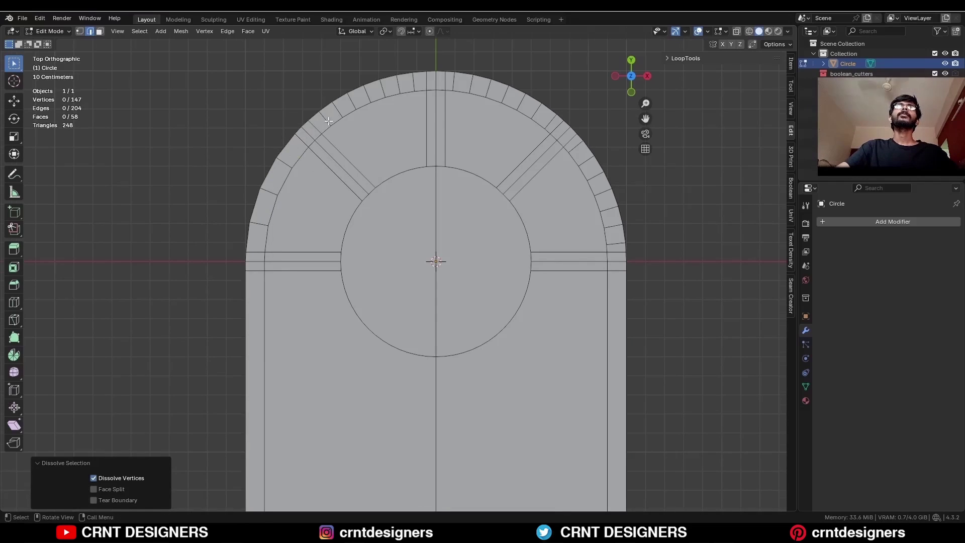
- Symmetrize the thinned-out rim across the whole mesh from -X to +X and clear the selection
scroll(329, 121, "down", 2)
key("a")
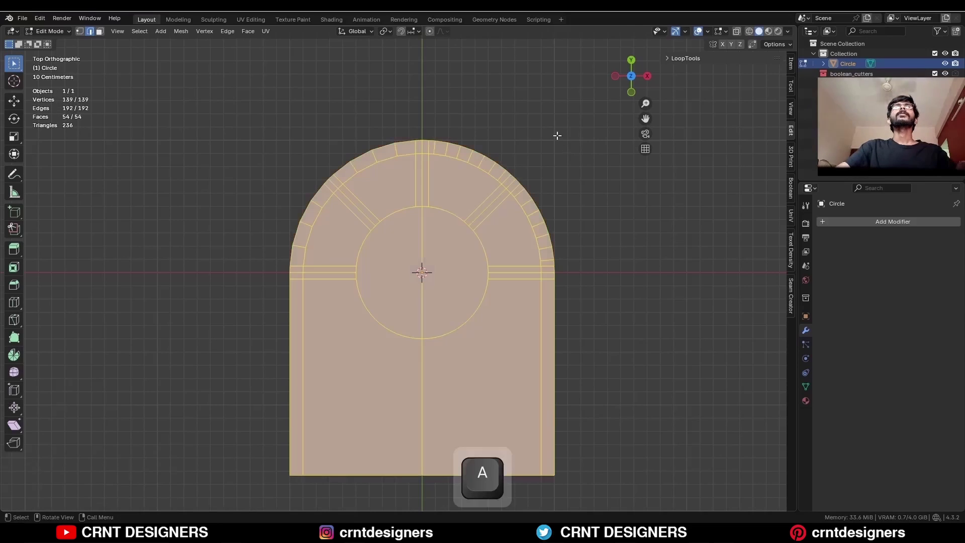
left_click(187, 31)
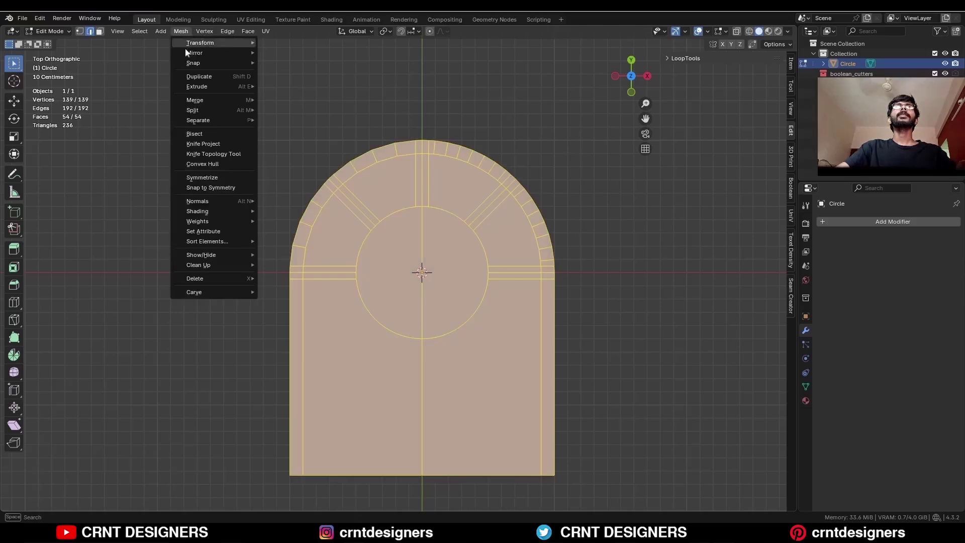
left_click(205, 177)
left_click(446, 87)
- Inset the two faces of the central circle by about 0.06 m
key("3")
left_click(483, 266)
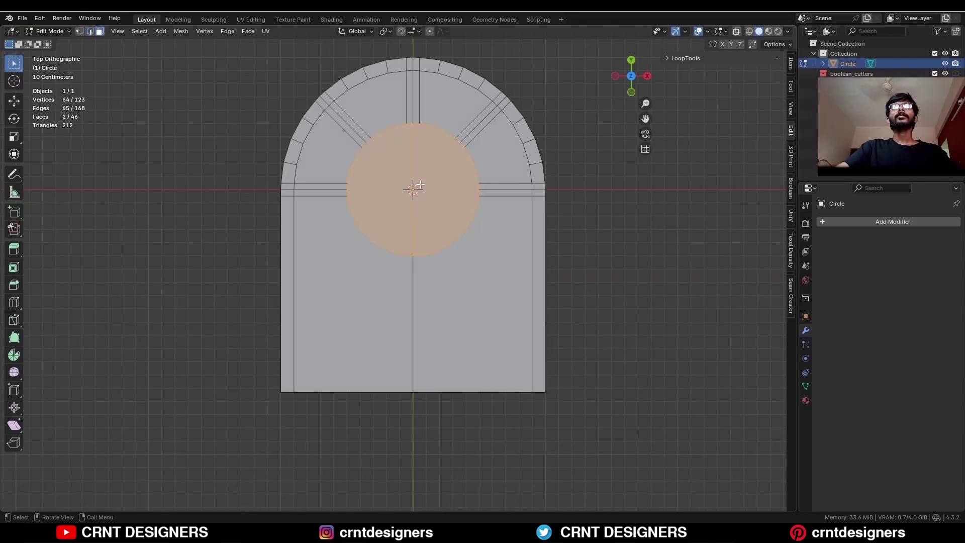
middle_click_drag(518, 177, 508, 203, "shift")
scroll(507, 203, "up", 1)
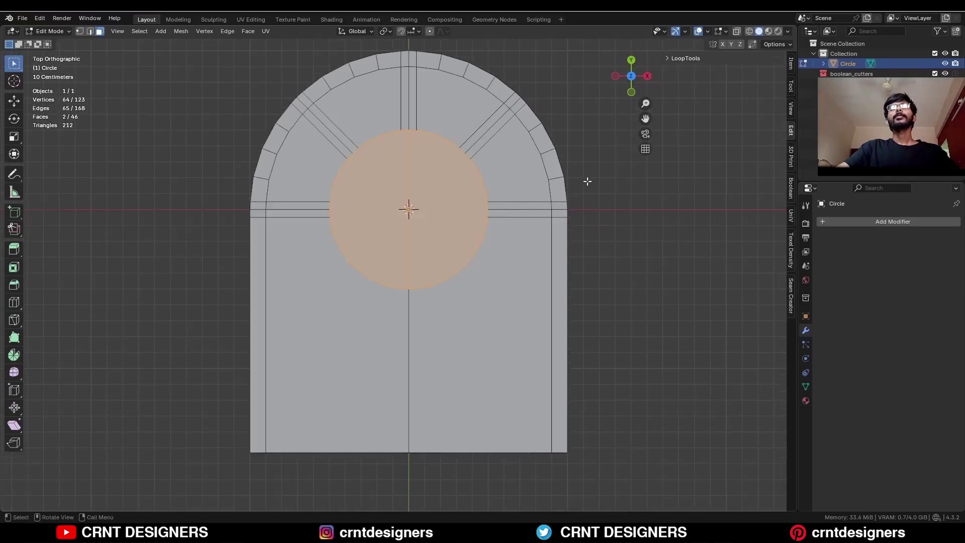
key("i")
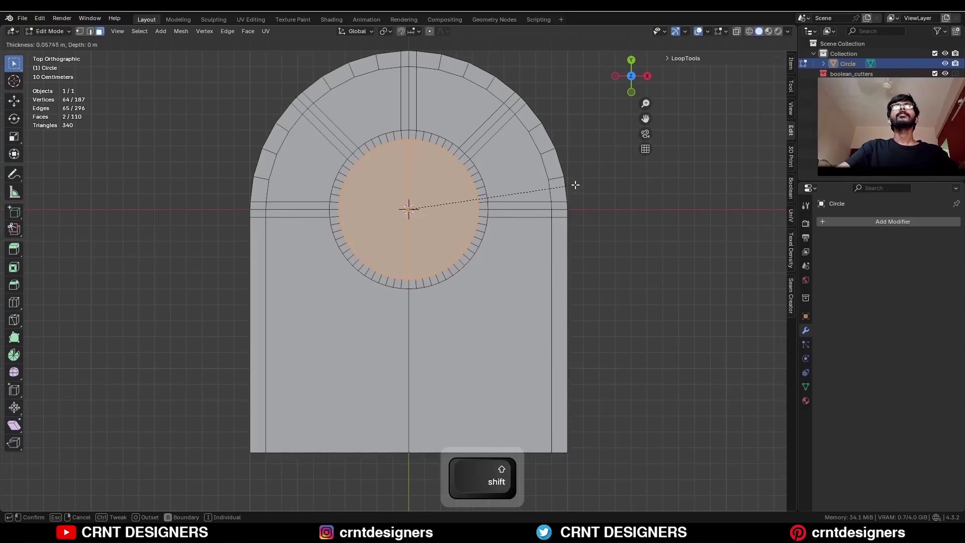
left_click(578, 181)
- Dissolve the first and last of the five circle-ring edges between the left diagonal strip and the horizontal cuts
key("alt+a")
scroll(272, 191, "up", 3)
key("2")
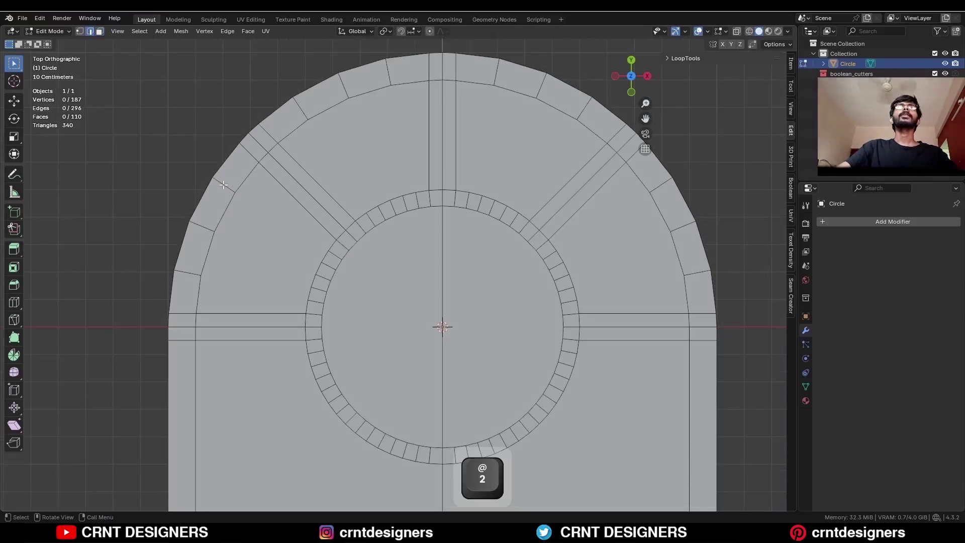
left_click(223, 185)
left_click(316, 301)
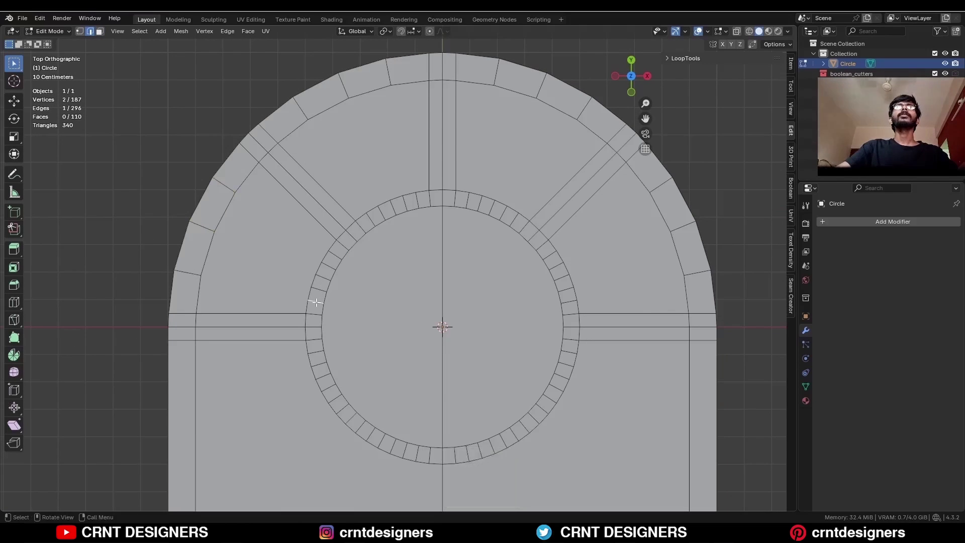
left_click(319, 290, "shift")
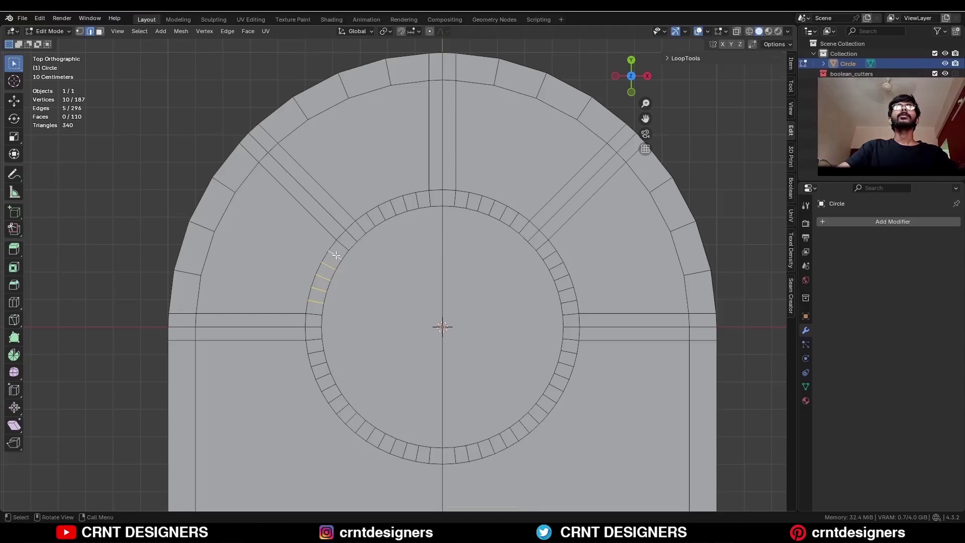
left_click(316, 304, "shift")
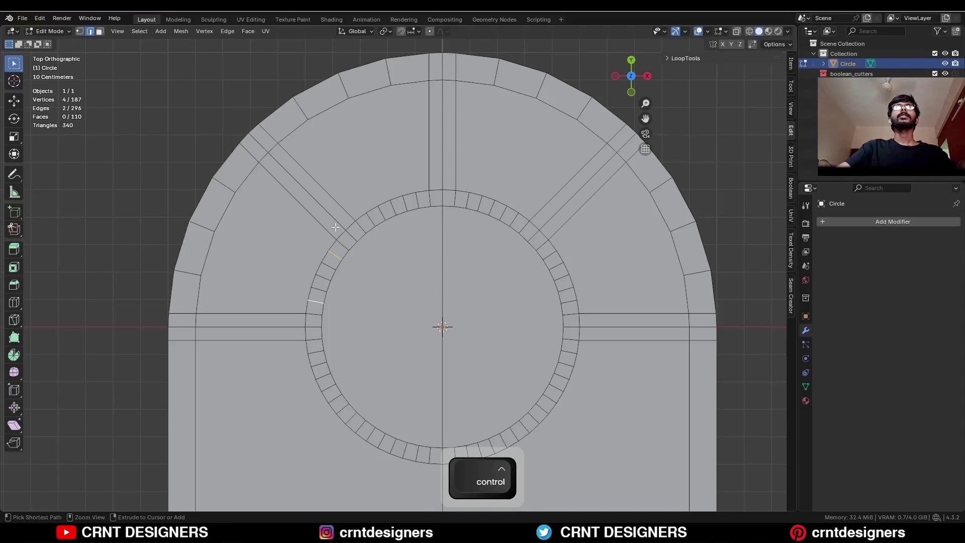
key("ctrl+x")
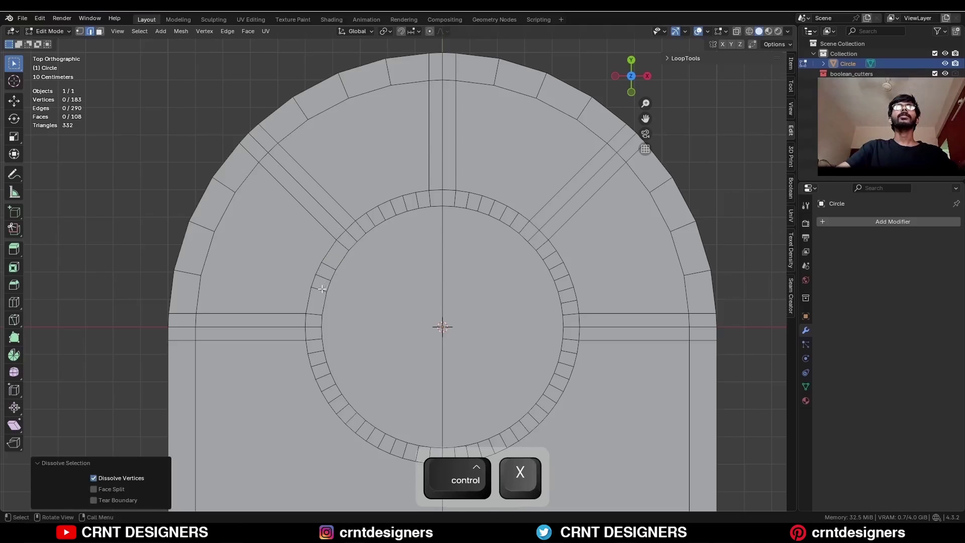
- Apply Set Flow to the three remaining ring edges in the circle's left section
left_click(322, 283, "shift")
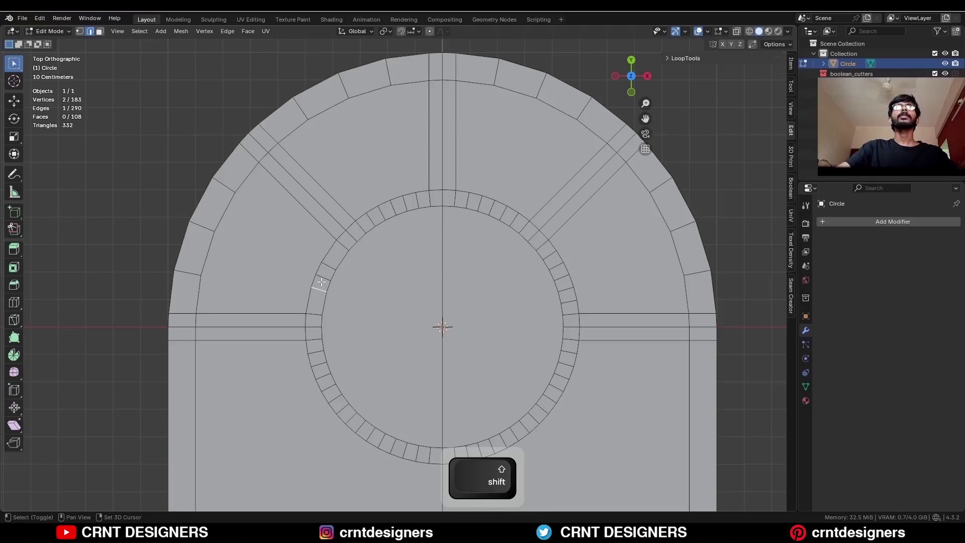
left_click(327, 269, "shift")
right_click(564, 167)
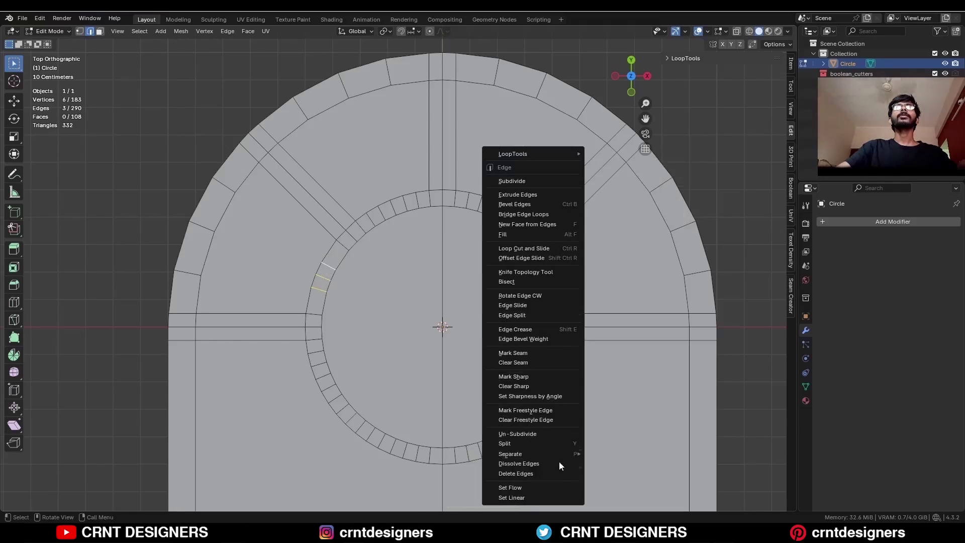
left_click(550, 487)
left_click(471, 251)
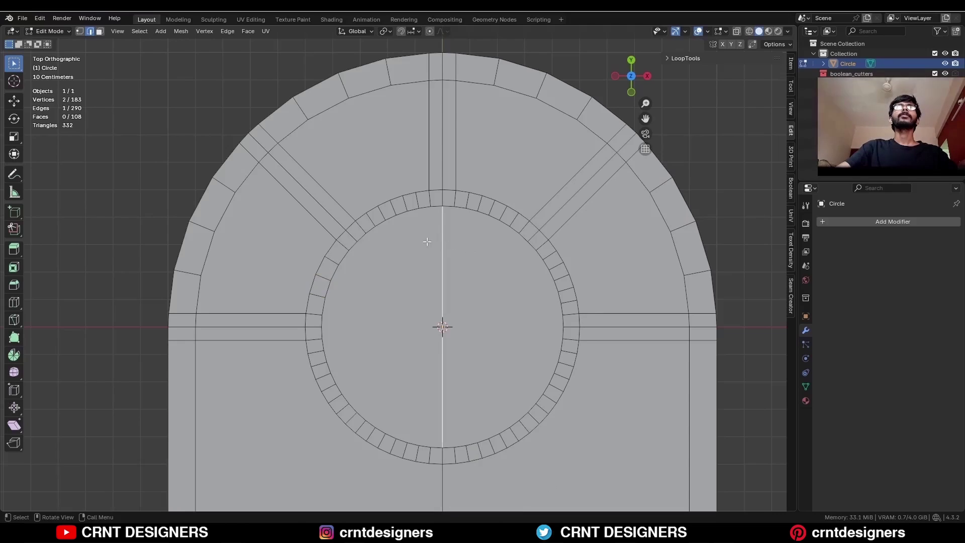
- Connect the inner rim vertices of the arch's left half to the matching outer circle-ring vertices with straight edges
key("1")
key("ctrl+z")
left_click(372, 208)
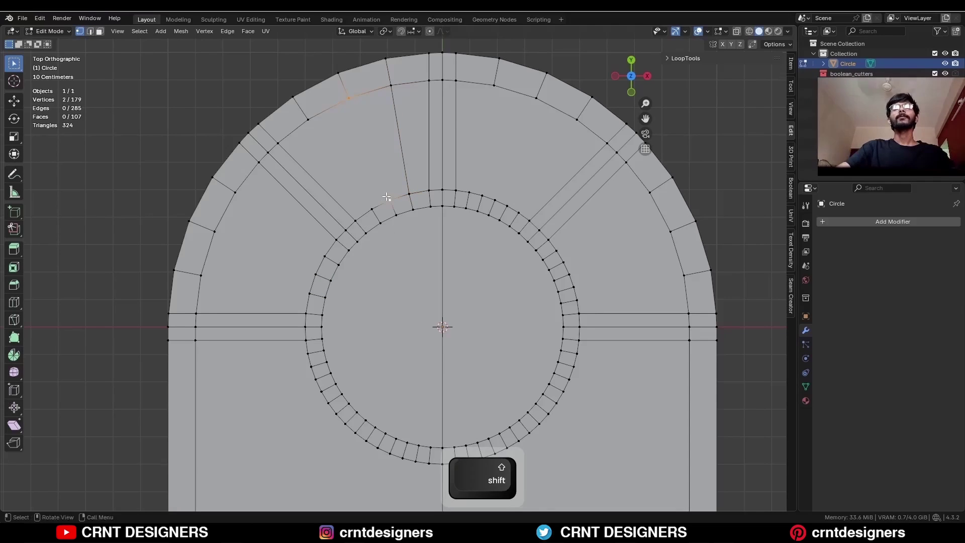
left_click(308, 119, "shift")
key("j")
left_click(200, 276)
left_click(310, 293, "shift")
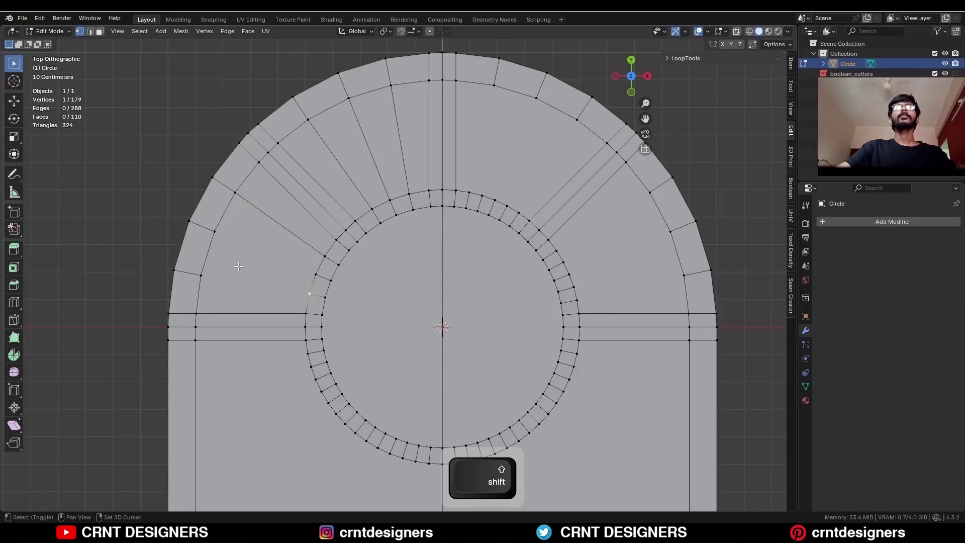
key("j")
left_click(255, 250)
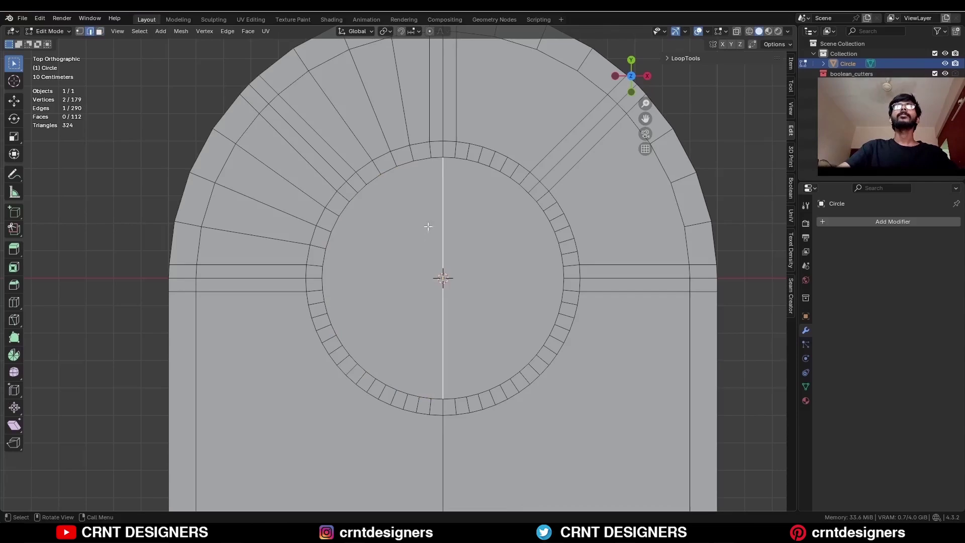
- Symmetrize the whole mesh from -X to +X to mirror the new radial edges, and clear the selection
key("a")
left_click(181, 32)
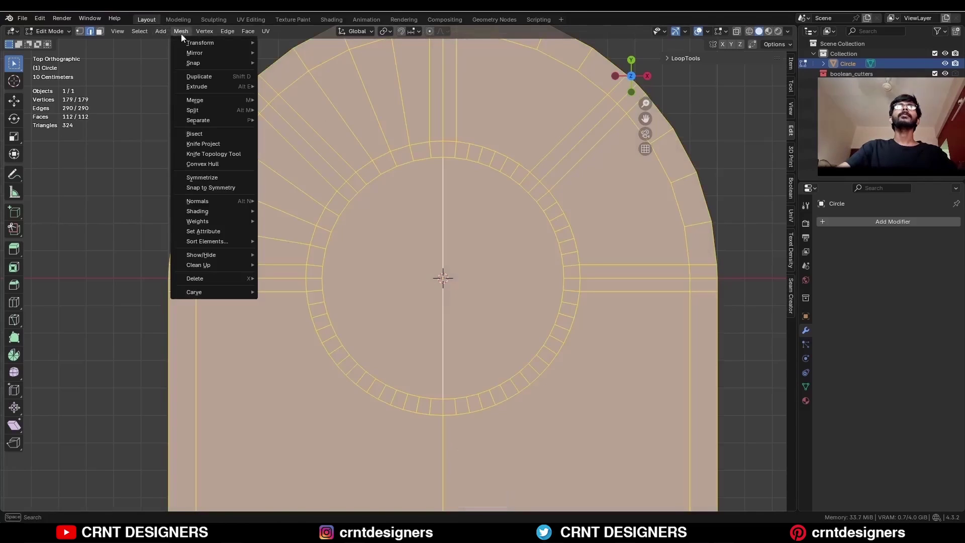
left_click(211, 173)
key("alt+a")
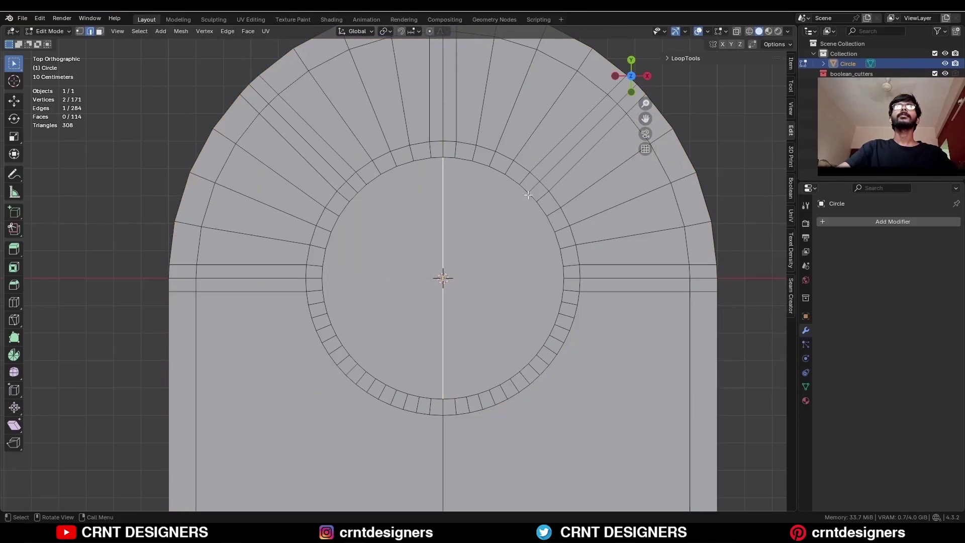
- Select the two central circle faces, grow the selection to include the surrounding ring, and separate it into its own object
key("3")
left_click(443, 276)
left_click_drag(487, 212, 407, 305)
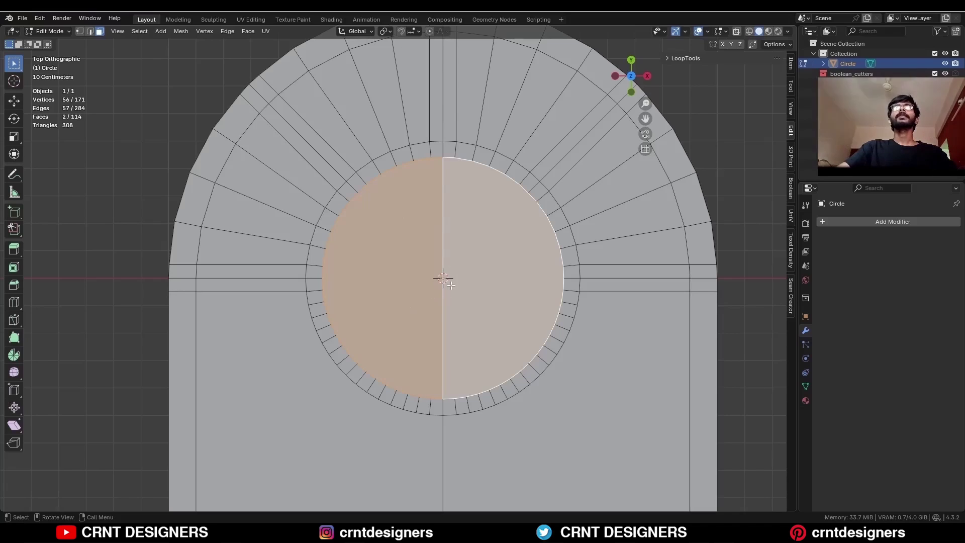
key("ctrl")
key("ctrl+plus")
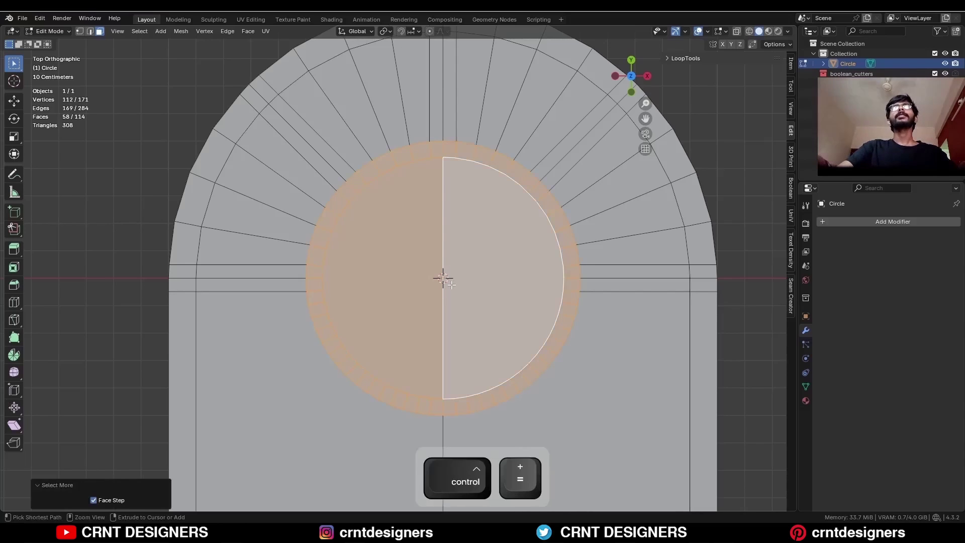
key("shift")
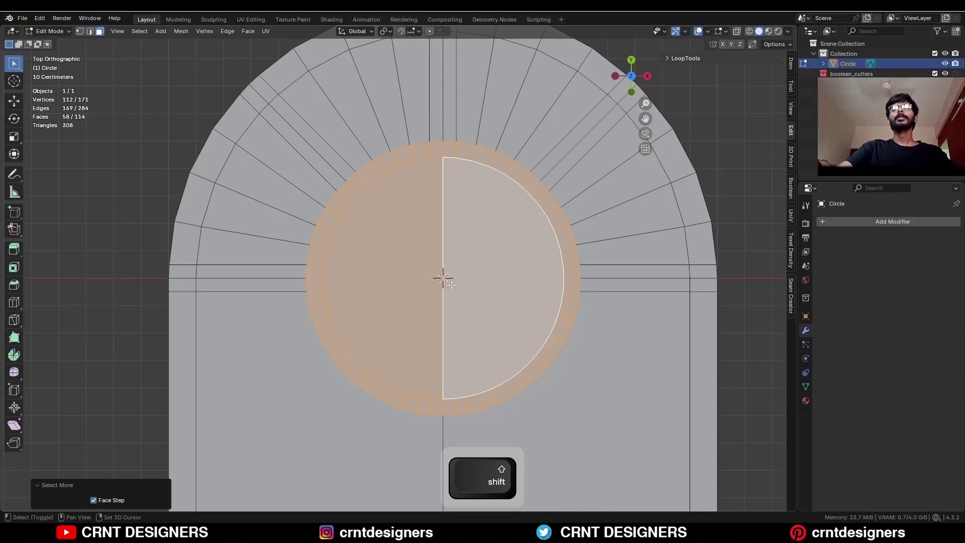
key("p")
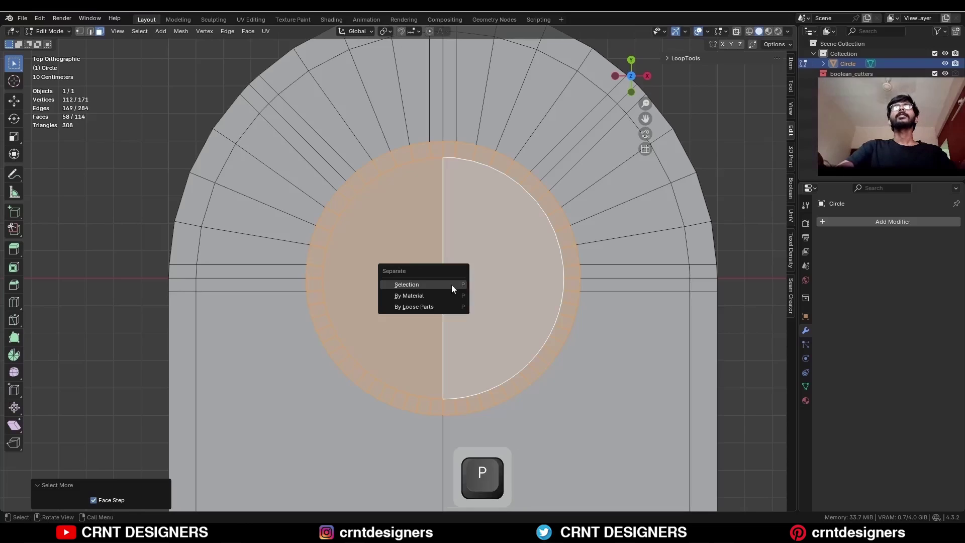
left_click(437, 284)
- Symmetrize the entire separated circle mesh from +Y to -Y so its lower half matches the upper half
key("Tab")
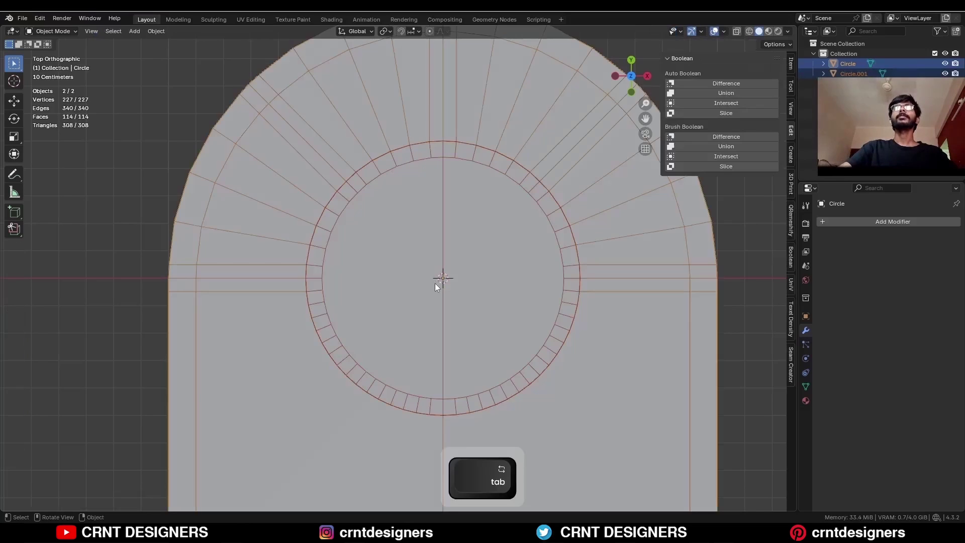
key("Tab")
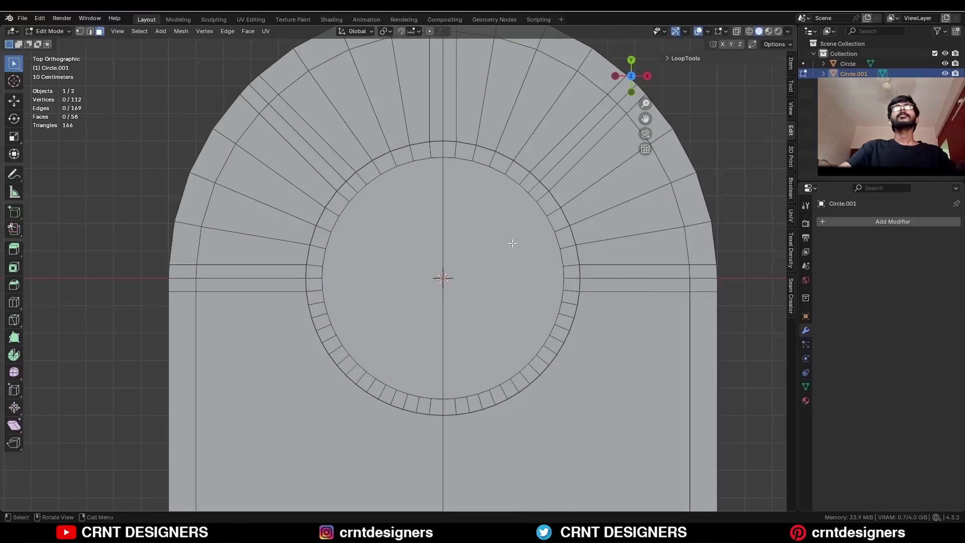
key("a")
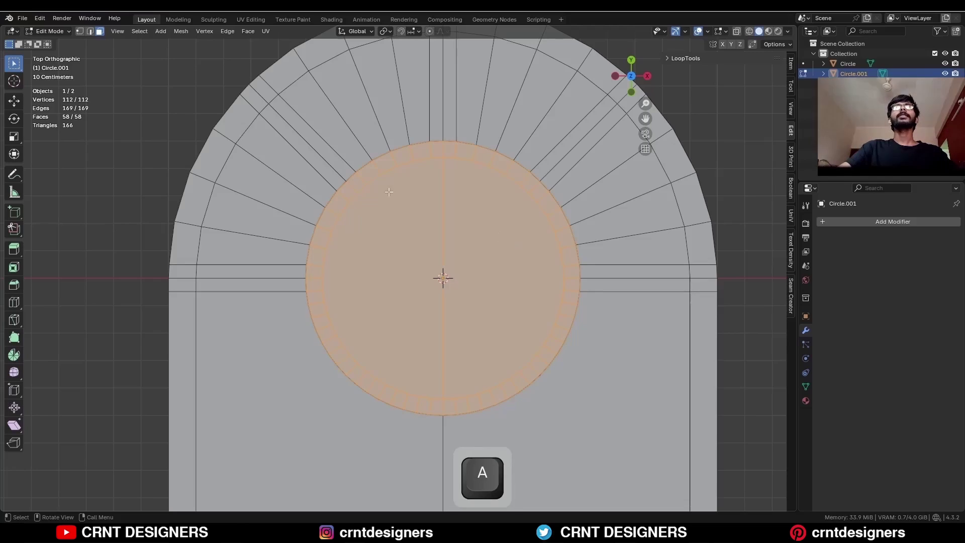
left_click(181, 31)
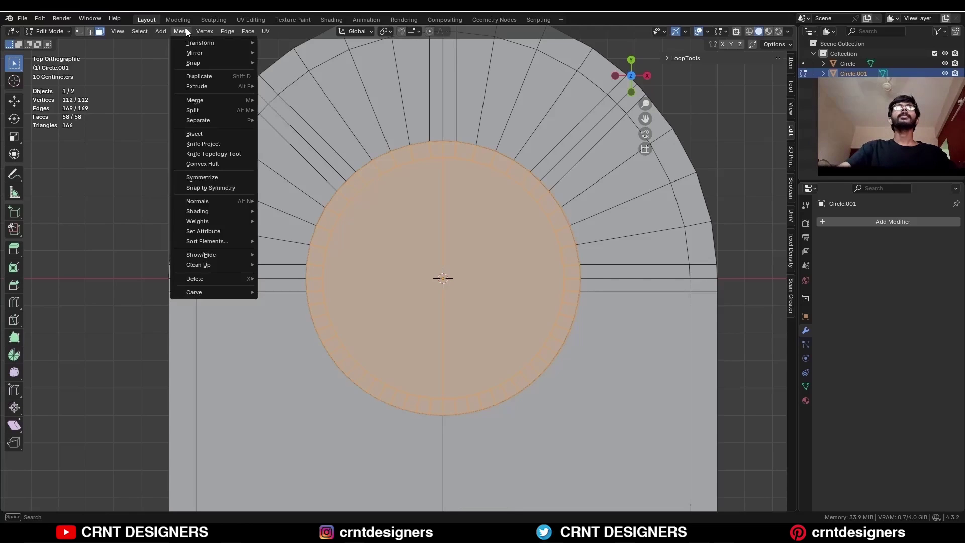
left_click(227, 181)
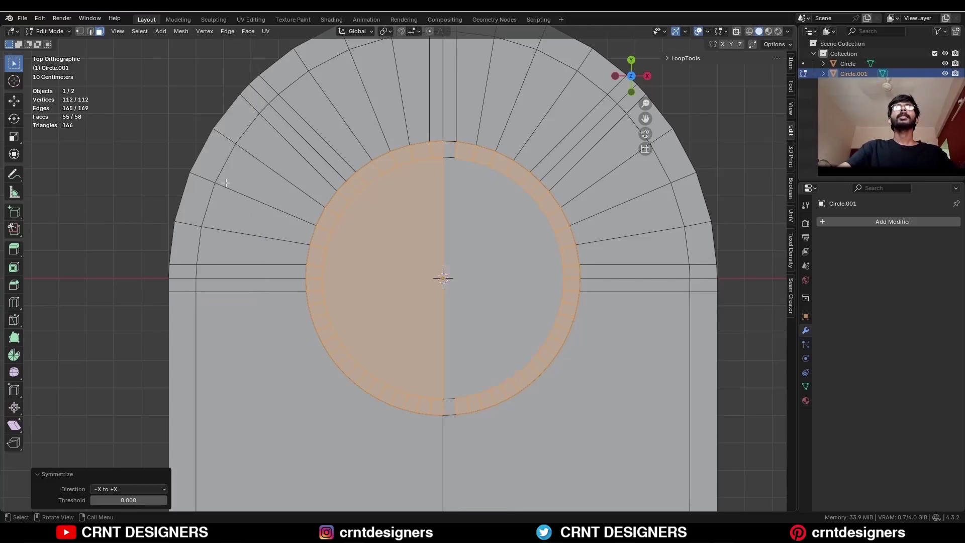
left_click(138, 487)
left_click(128, 450)
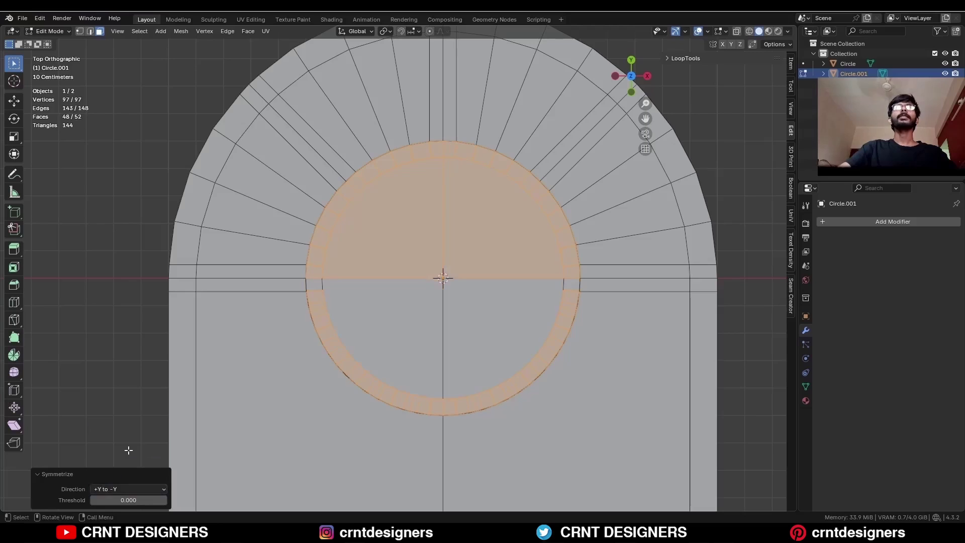
left_click(425, 343)
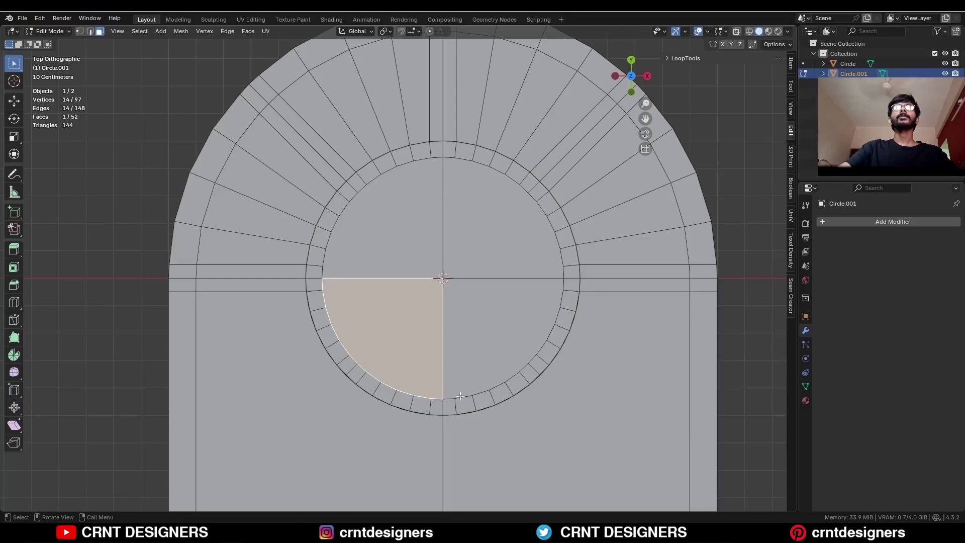
- Join the separated circle back into the arched plate object in Object Mode
key("Tab")
left_click(600, 227, "shift")
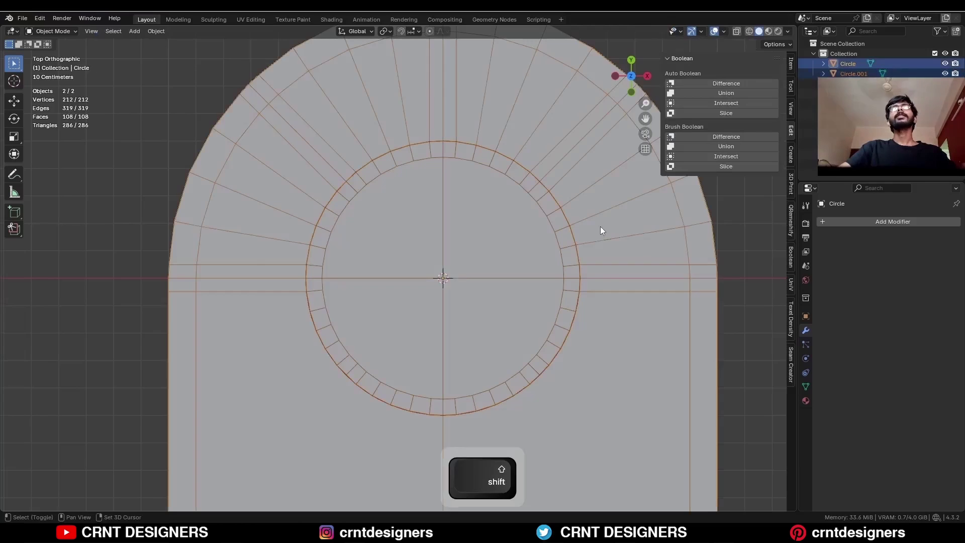
right_click(524, 212)
left_click(517, 245)
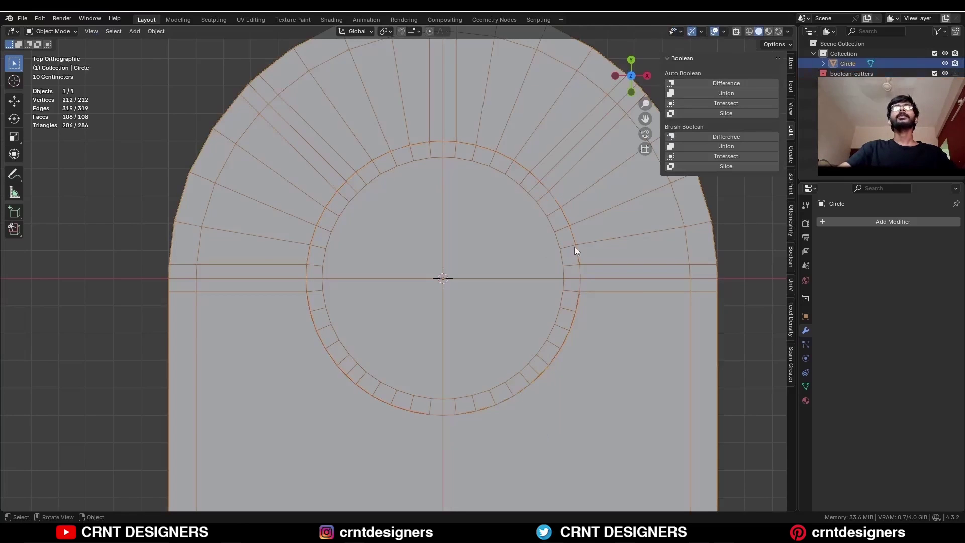
- Merge all overlapping vertices of the joined mesh by distance with a 0.0001 m threshold
key("Tab")
key("a")
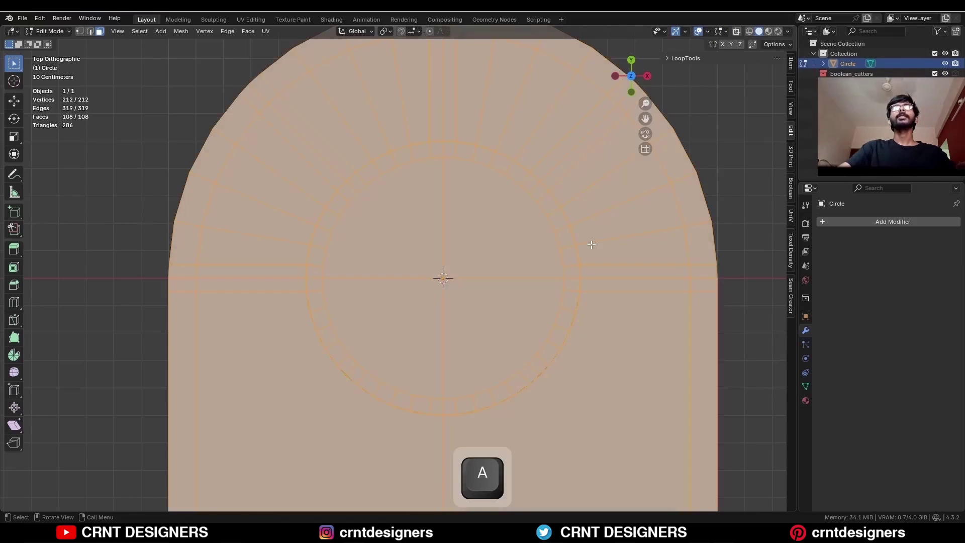
key("m")
left_click(591, 244)
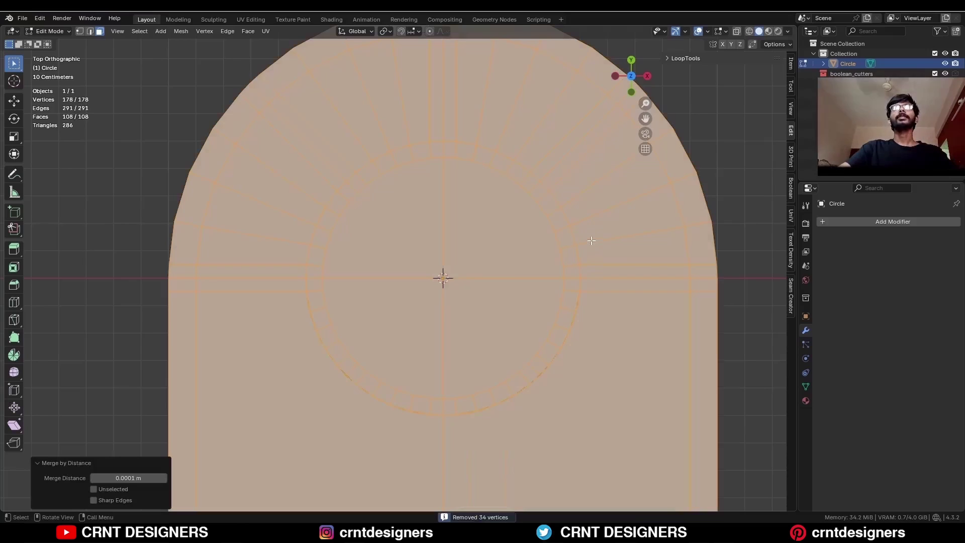
left_click(591, 236)
left_click(523, 236)
- Merge the stray vertices along the lower-left outer circle edge into the neighbouring ring vertices with At Last
key("1")
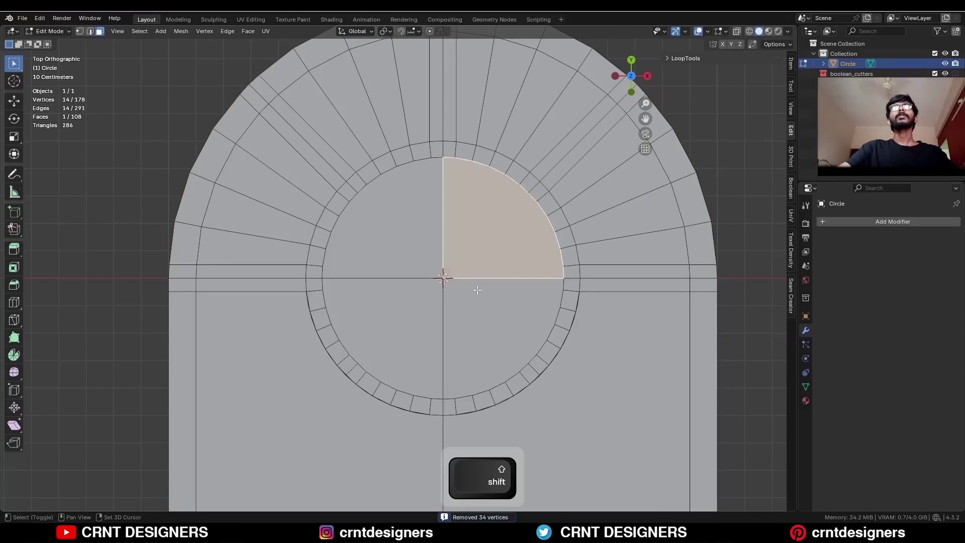
middle_click_drag(475, 292, 485, 263, "shift")
scroll(489, 230, "up", 2)
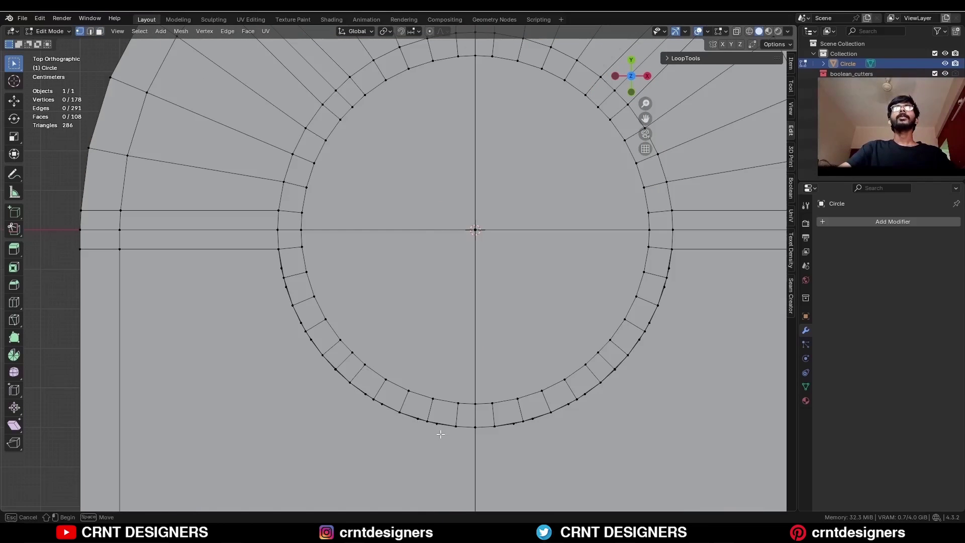
left_click(437, 425)
left_click(423, 422, "shift")
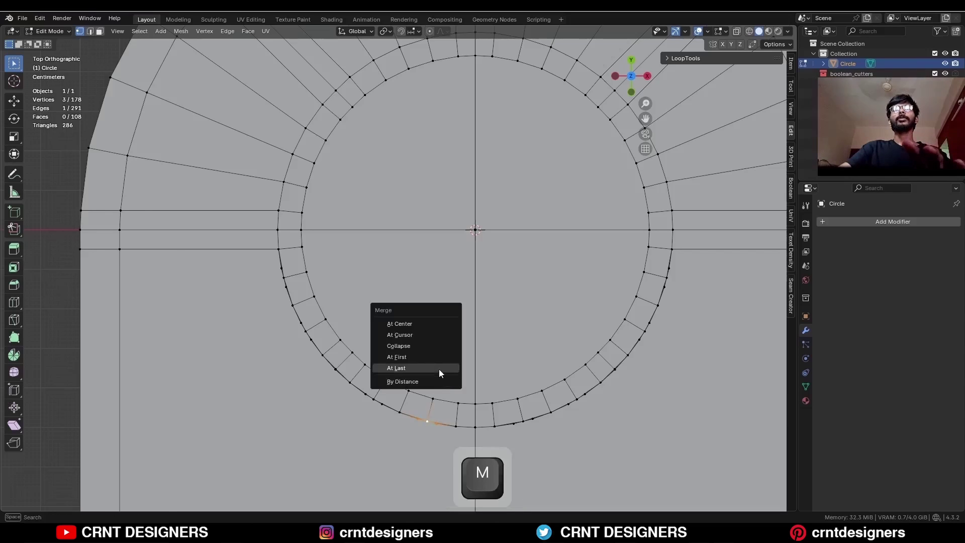
left_click(440, 370)
left_click(383, 404, "shift")
key("m")
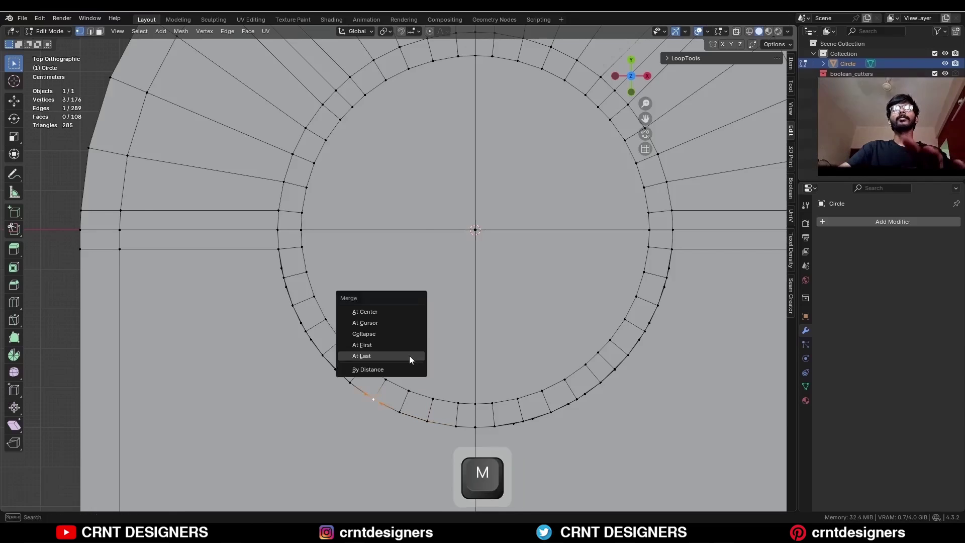
left_click(409, 355)
left_click(305, 331, "shift")
key("m")
left_click(339, 324)
left_click(284, 277, "shift")
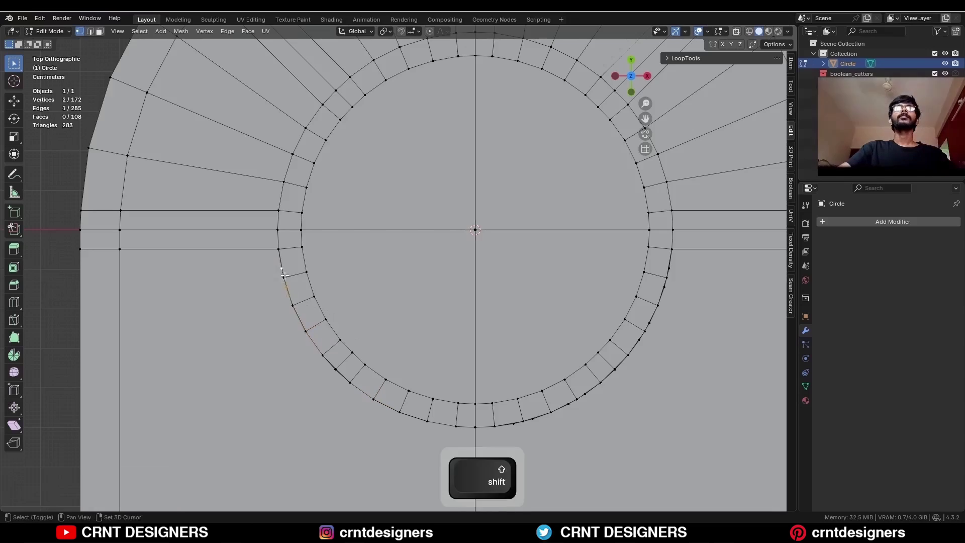
key("m")
left_click(285, 277)
left_click(337, 372, "shift")
key("m")
left_click(342, 357)
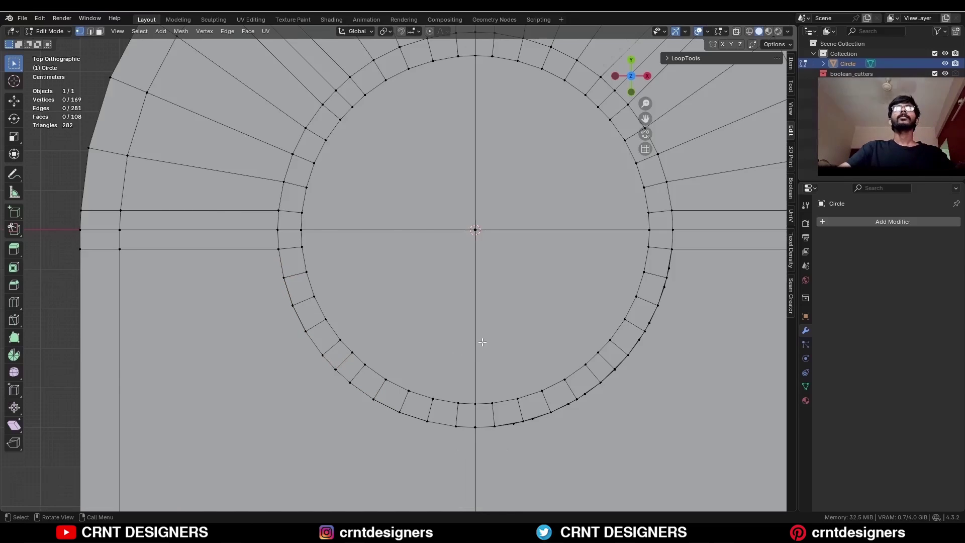
- Symmetrize the whole mesh from -X to +X to carry the cleaned lower-left circle edge to the other side
key("a")
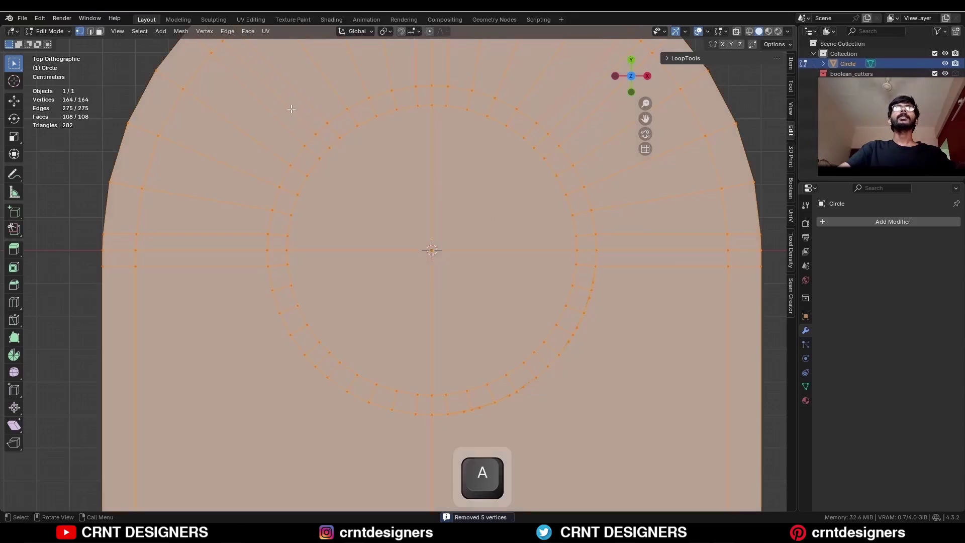
left_click(176, 30)
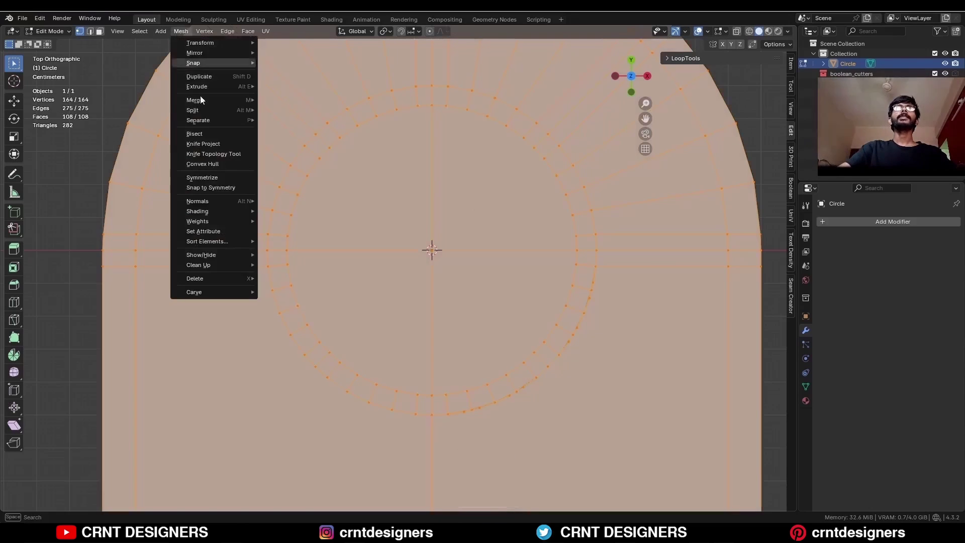
left_click(228, 176)
left_click(135, 489)
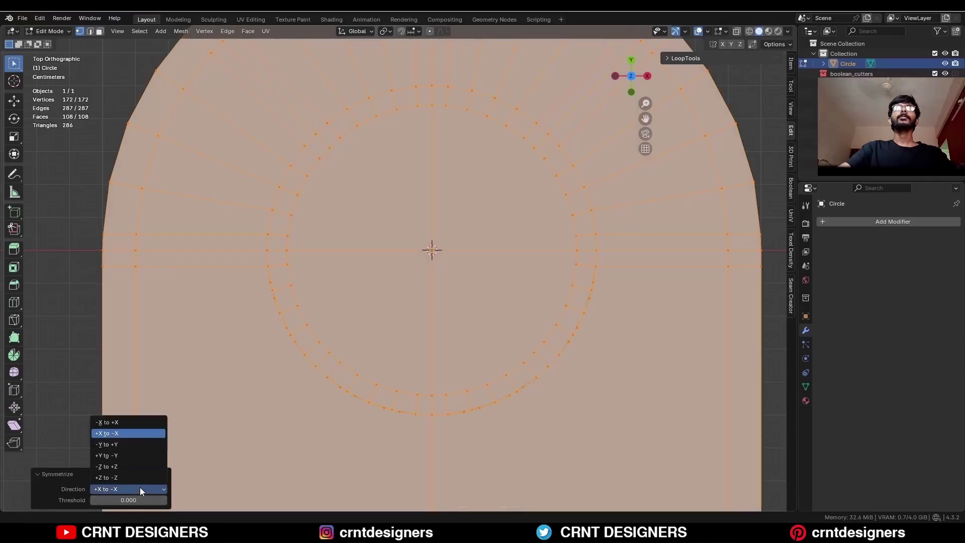
left_click(134, 420)
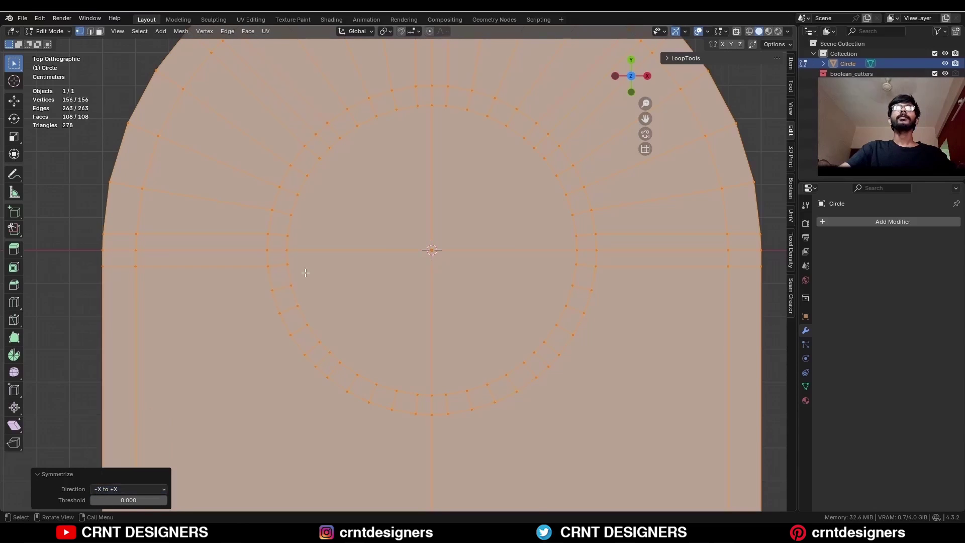
- Select the four central circle faces and round their outline with LoopTools Circle using the Best fit method
scroll(430, 250, "down", 2)
key("3")
key("alt+a")
key("l")
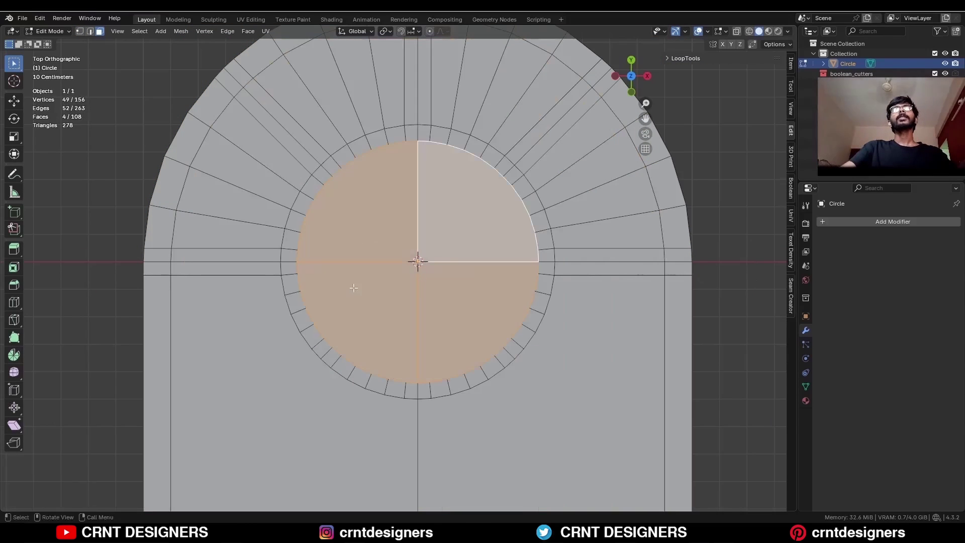
right_click(479, 192)
mouse_move(479, 192)
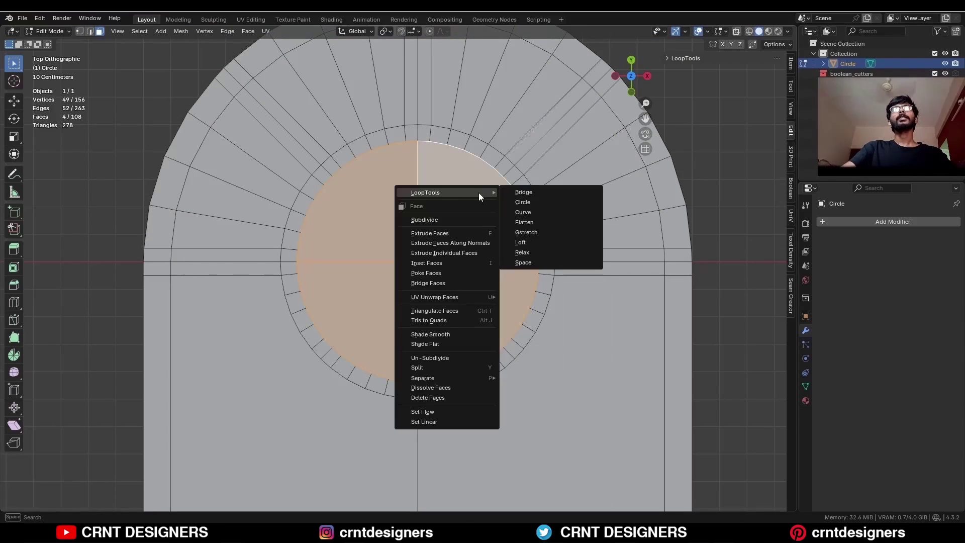
left_click(520, 202)
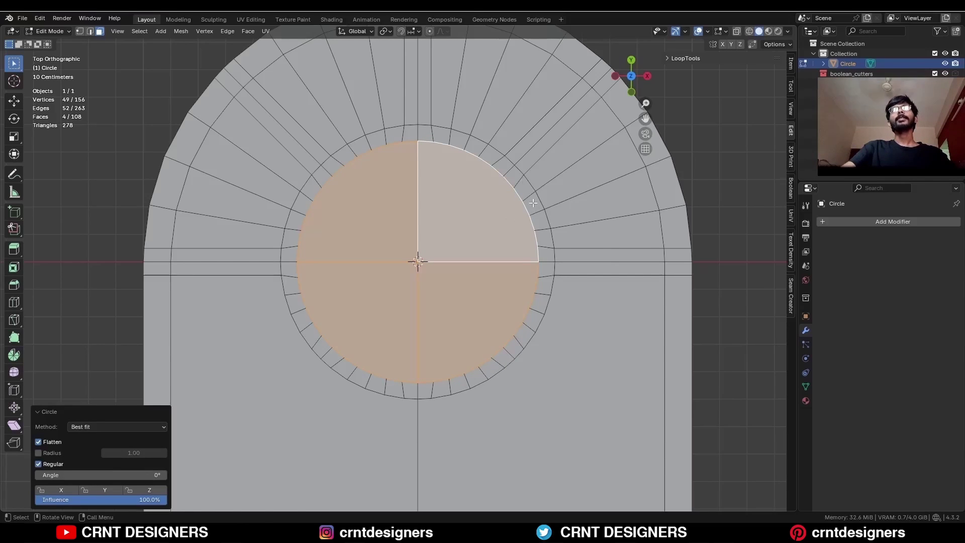
- Try dissolving the four central circle faces into a single face, and undo the dissolve
key("ctrl+x")
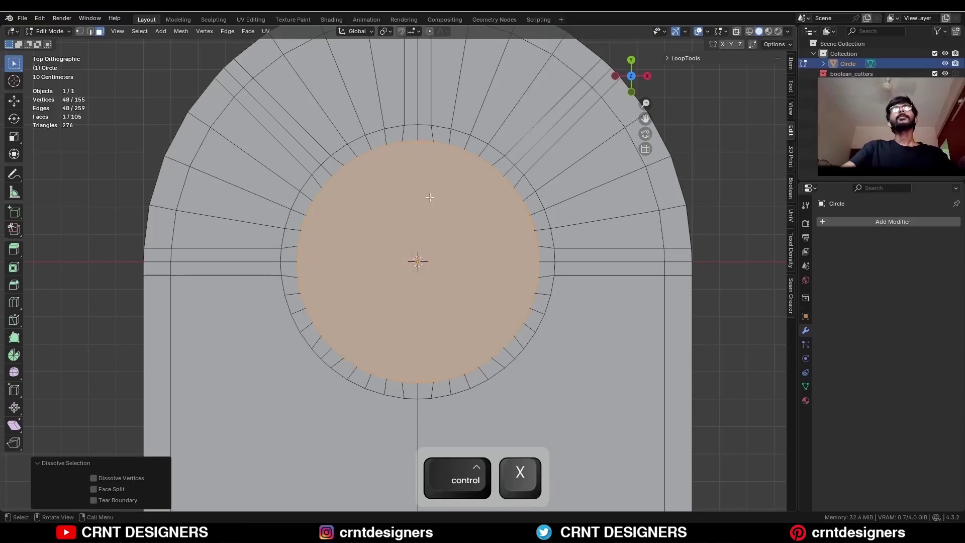
key("ctrl+z")
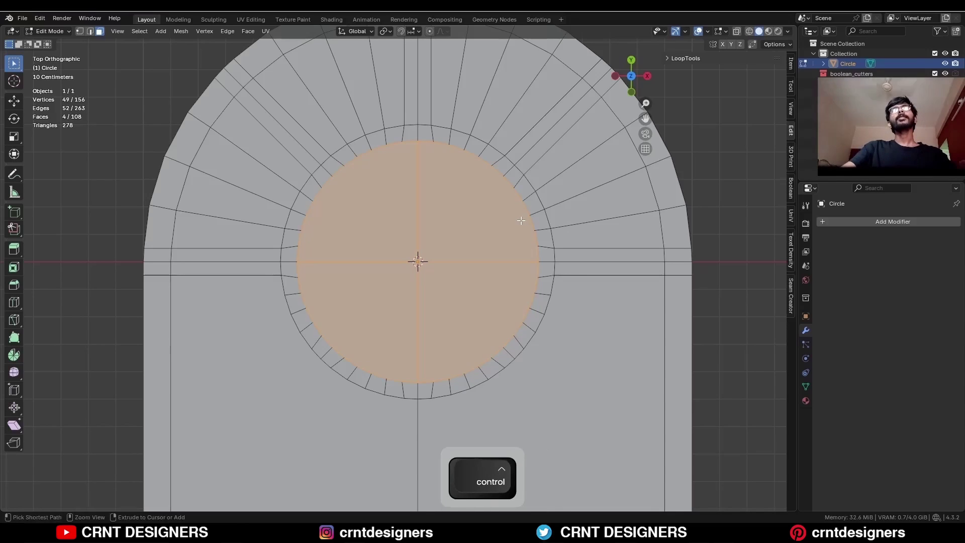
- Dissolve the four central circle faces into one face and inset it to form a narrow ring inside the circle
key("ctrl+x")
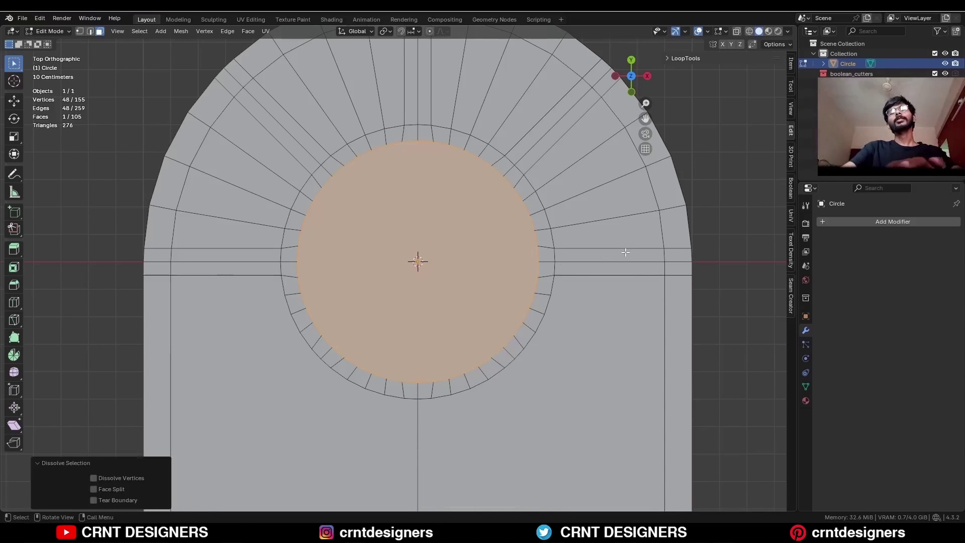
key("i")
left_click(608, 257)
left_click(608, 267)
scroll(477, 270, "down", 3)
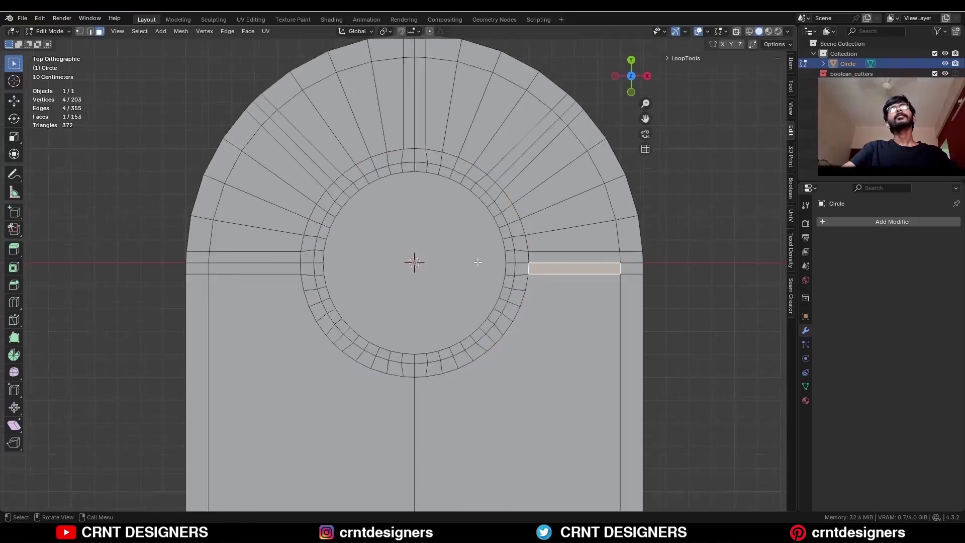
- Knife a straight cut along X across the full width of the plate just above its bottom edge
key("shift+c")
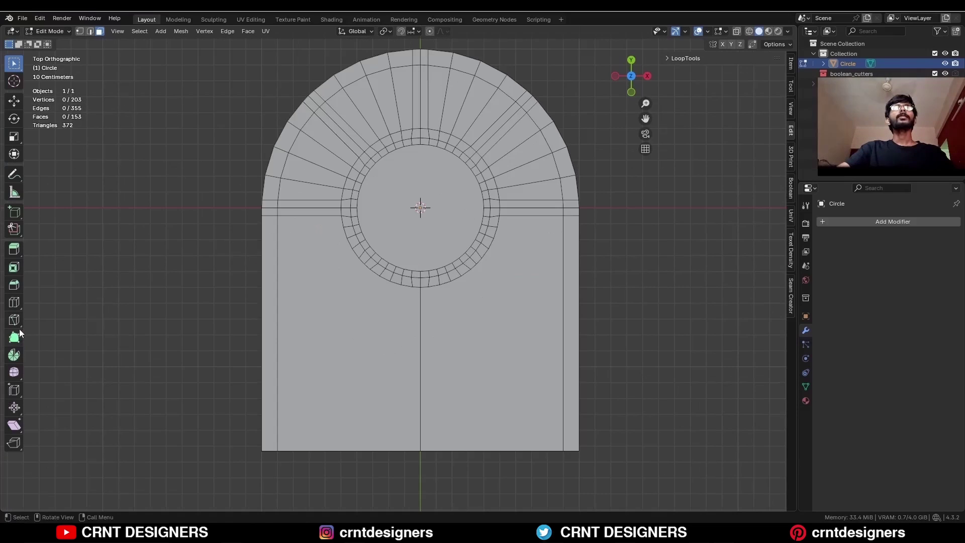
left_click(17, 323)
key("1")
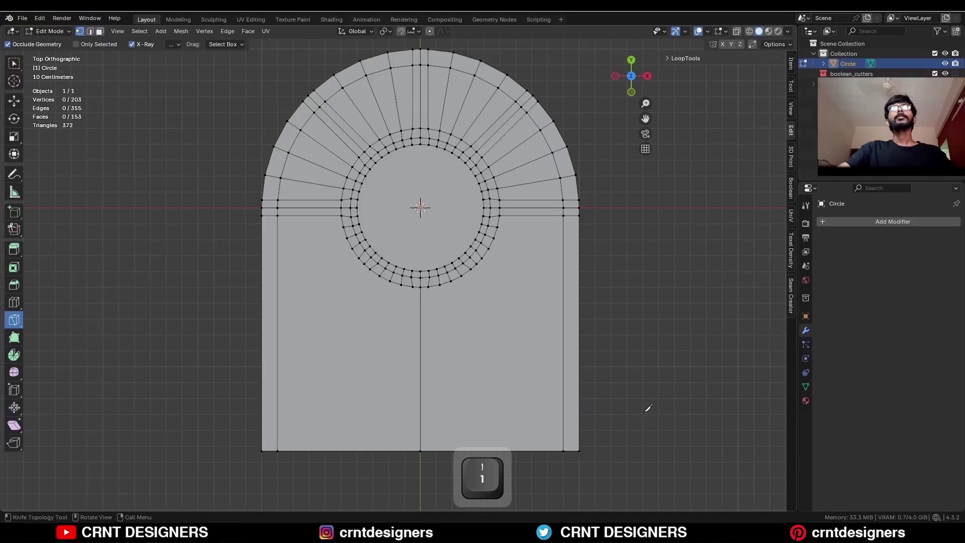
left_click(332, 431)
key("x")
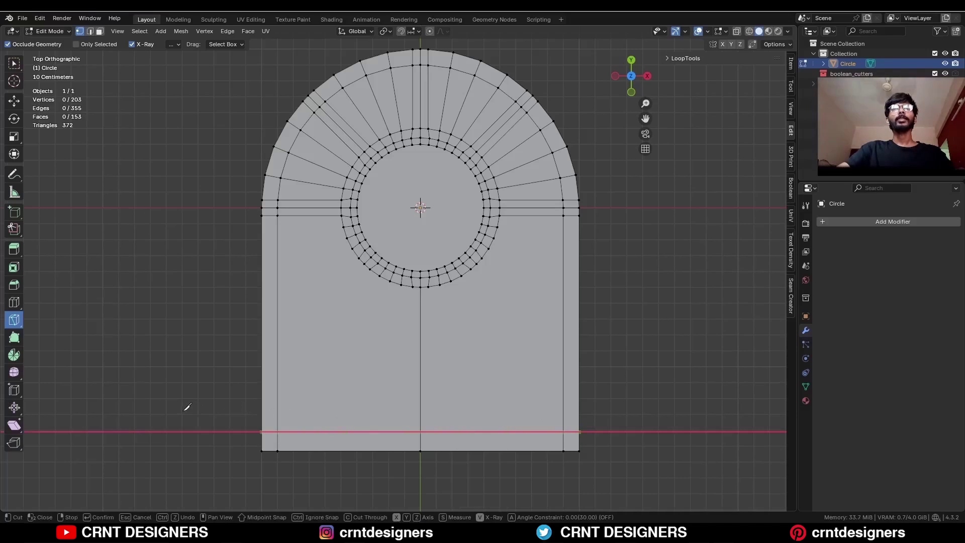
key("Return")
key("c")
- Select the outer border, the ring around the circle and the radial spokes, and extrude these faces upward
key("3")
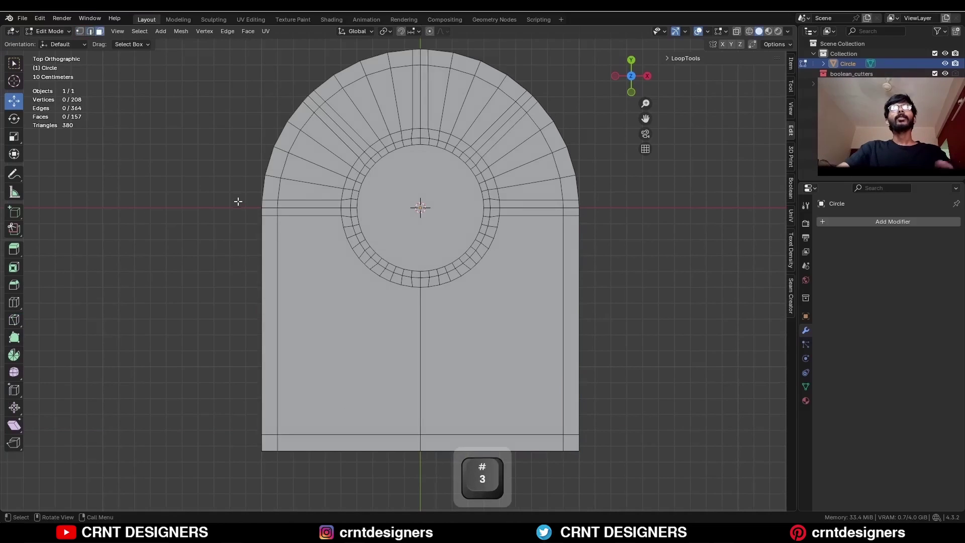
left_click(269, 200, "alt+shift")
left_click(571, 442, "alt+shift")
scroll(398, 228, "up", 2)
left_click(454, 193, "alt+shift")
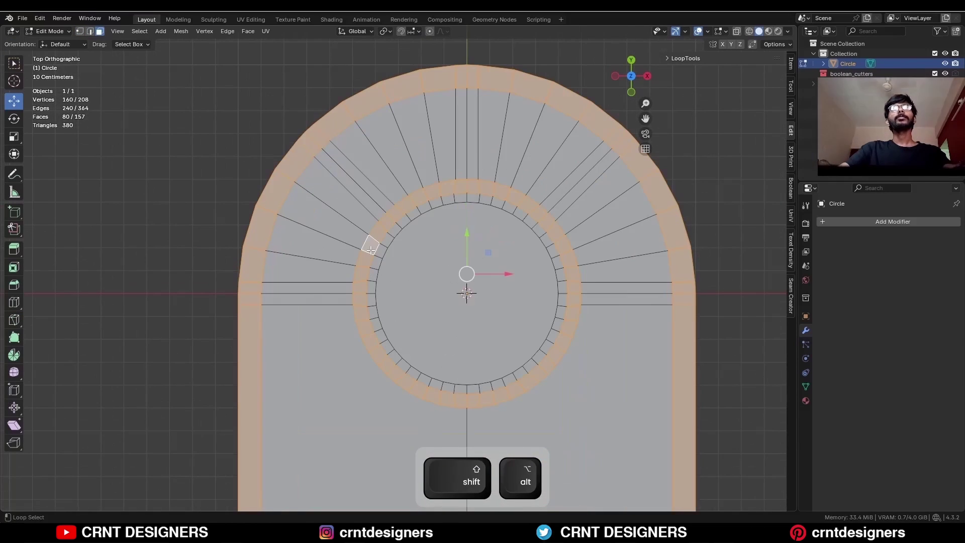
left_click(376, 195, "shift")
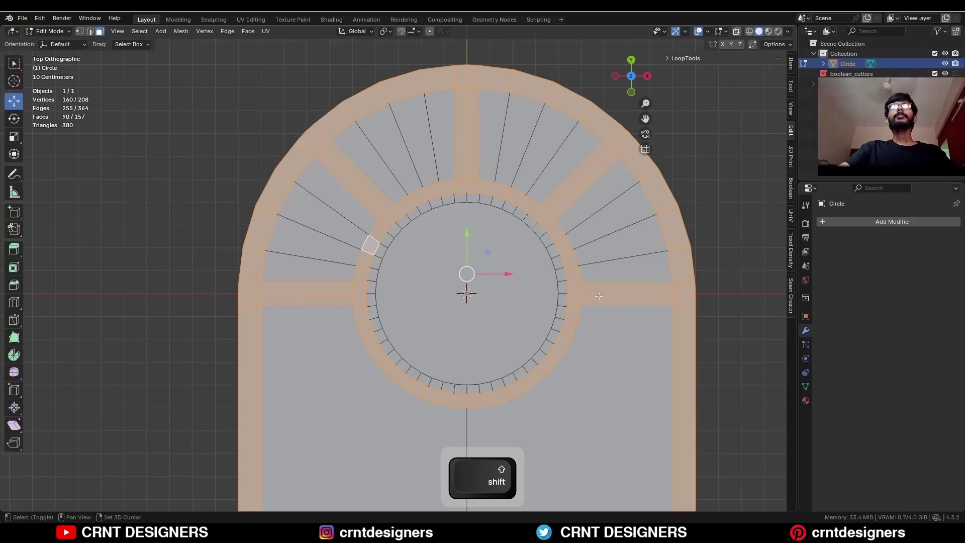
scroll(599, 296, "down", 2)
middle_click_drag(599, 296, 458, 255)
key("e")
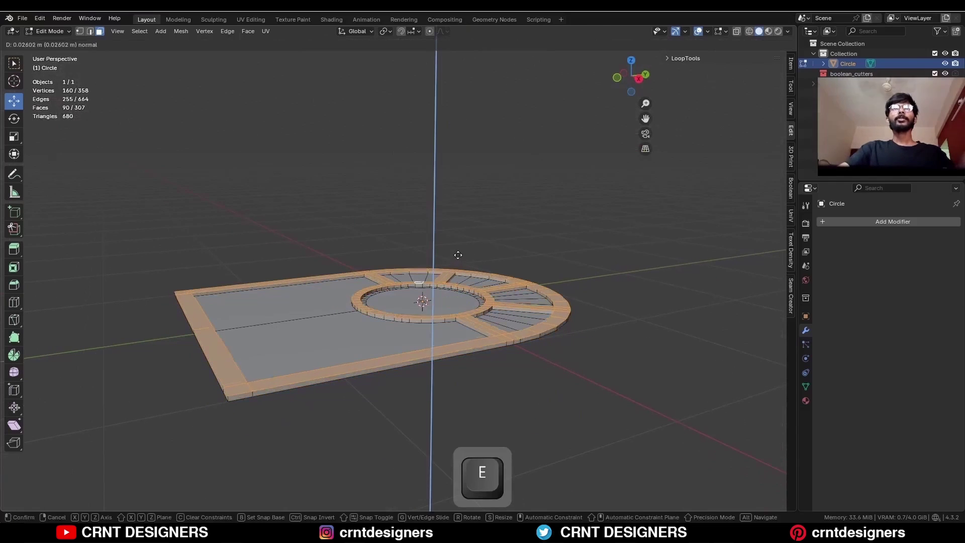
left_click(461, 253)
- Select the recessed floor faces of the lower panel, arch sectors and circle, and raise them about 0.041 m along Z
key("KP_7")
left_click(422, 352)
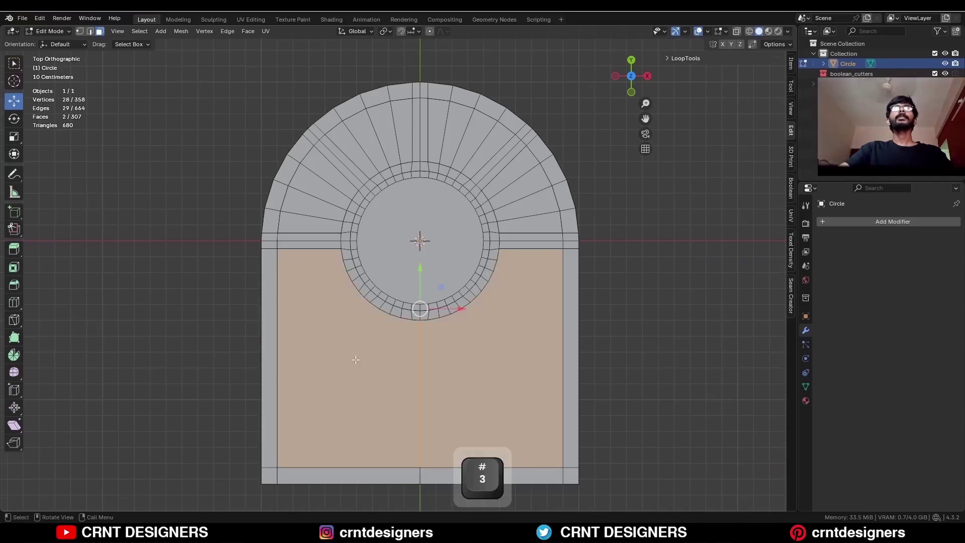
left_click(420, 237, "shift")
middle_click_drag(420, 236, 356, 302)
left_click(355, 248, "shift")
left_click(431, 237, "shift")
left_click(495, 290, "shift")
middle_click_drag(495, 291, 475, 283)
left_click(496, 334, "alt+shift")
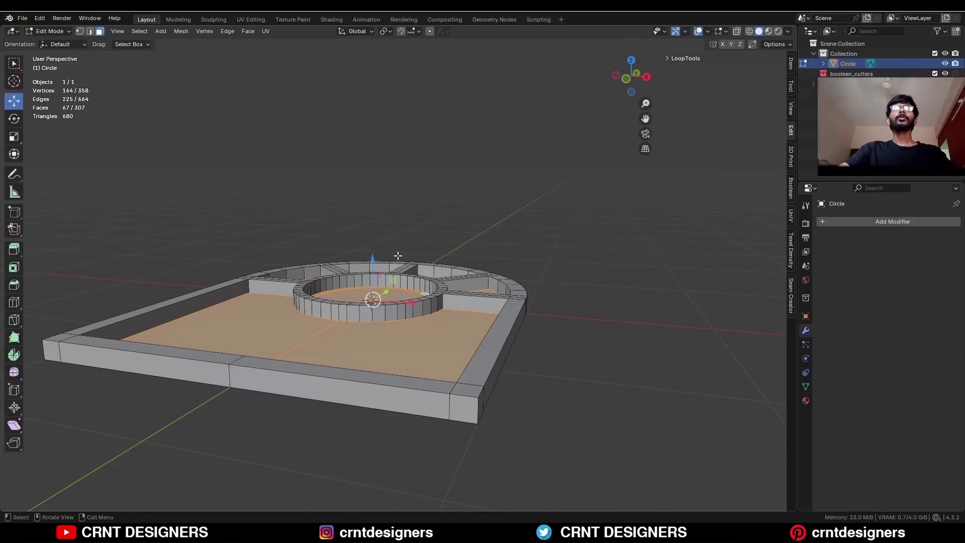
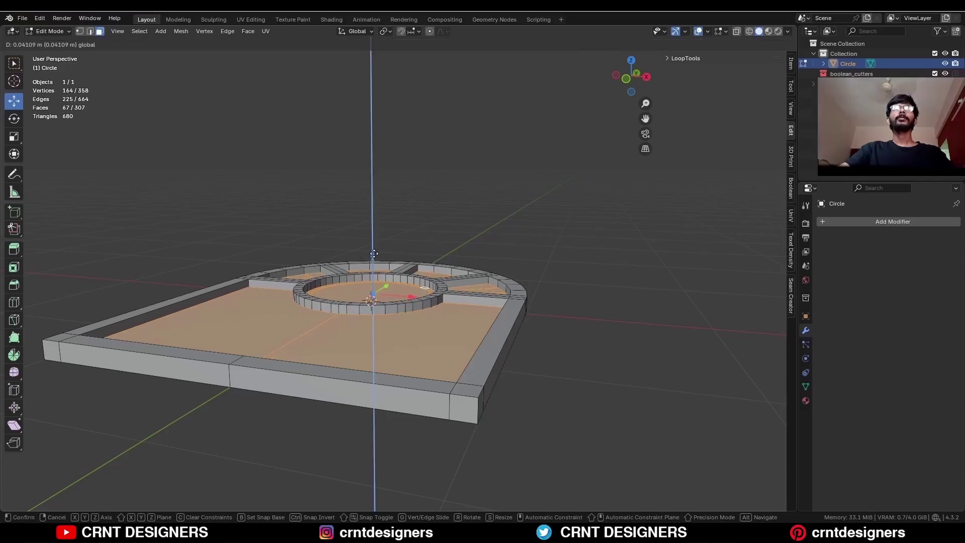
left_click(374, 254)
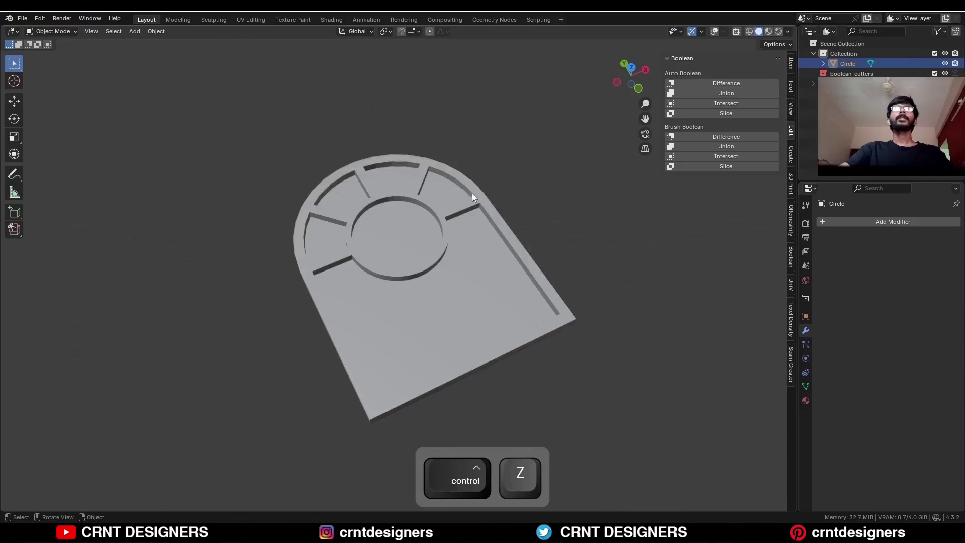
- Shade the plate smooth and add a Subdivision modifier at viewport level 2
right_click(472, 193)
left_click(475, 188)
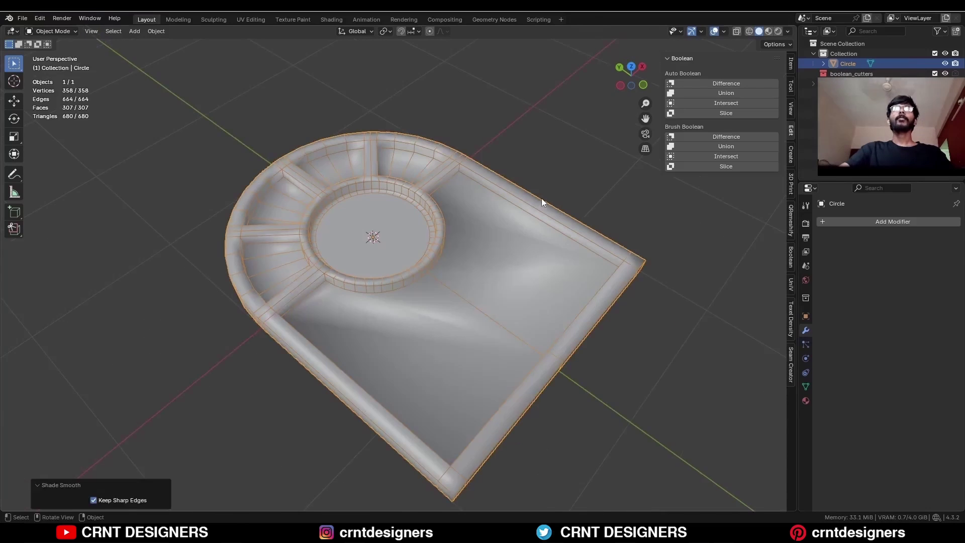
key("ctrl+2")
middle_click_drag(478, 251, 382, 256)
- Symmetrize the whole mesh from -X to +X, and delete the half on the +X side
key("Tab")
key("KP_7")
left_click(181, 31)
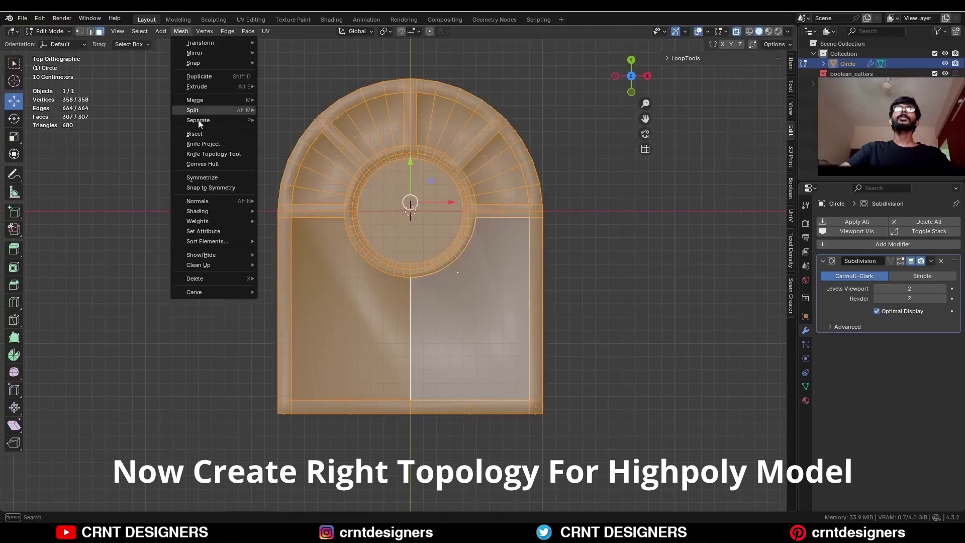
left_click(211, 177)
key("3")
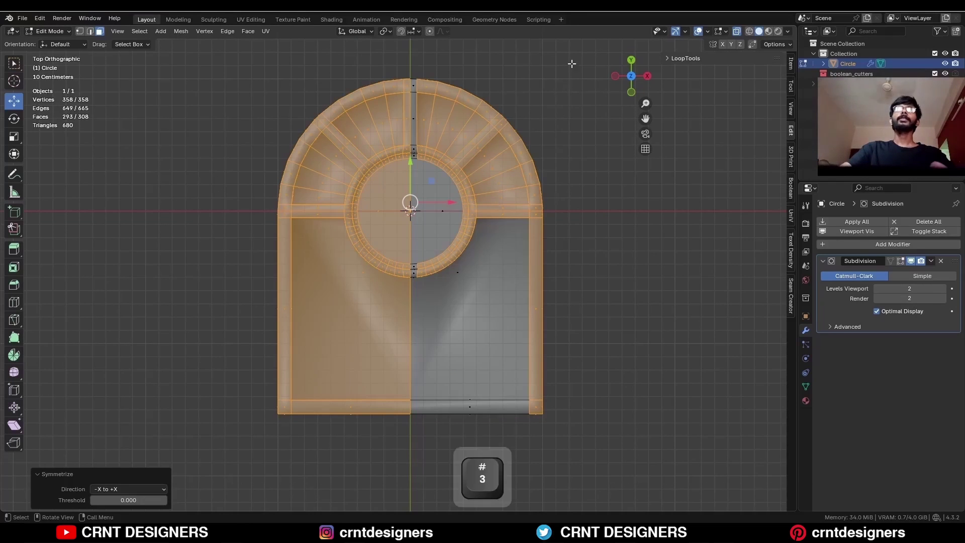
left_click_drag(572, 64, 409, 454)
key("x")
left_click(593, 237)
- Add two loop cuts across the arch sector floors, one near the outer border and one near the central ring
middle_click_drag(593, 237, 455, 257, "ctrl")
key("ctrl+r")
left_click(410, 249)
left_click(413, 246)
key("ctrl+r")
left_click(415, 252)
left_click(445, 245)
- Bevel the base edge of the ring's outer wall 0.0483 m with 2 segments, and dissolve the bevel's upper edge loop
left_click(455, 258, "ctrl+shift")
left_click(546, 259, "ctrl+shift")
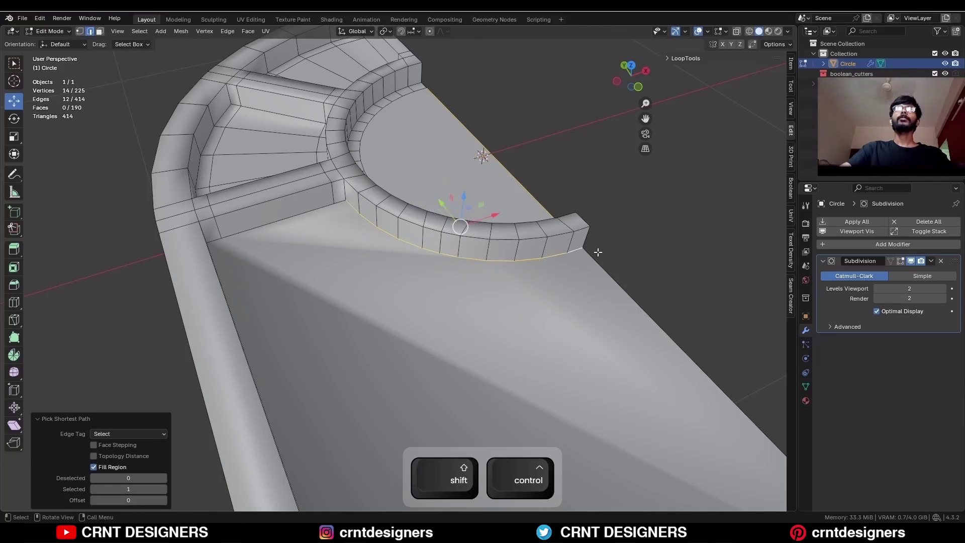
middle_click_drag(593, 251, 618, 232)
key("ctrl+b")
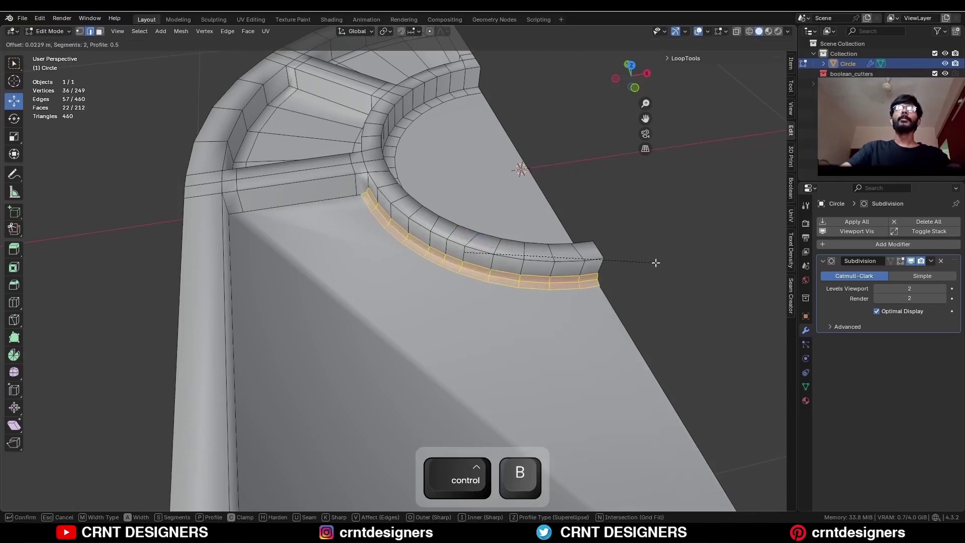
left_click(659, 263)
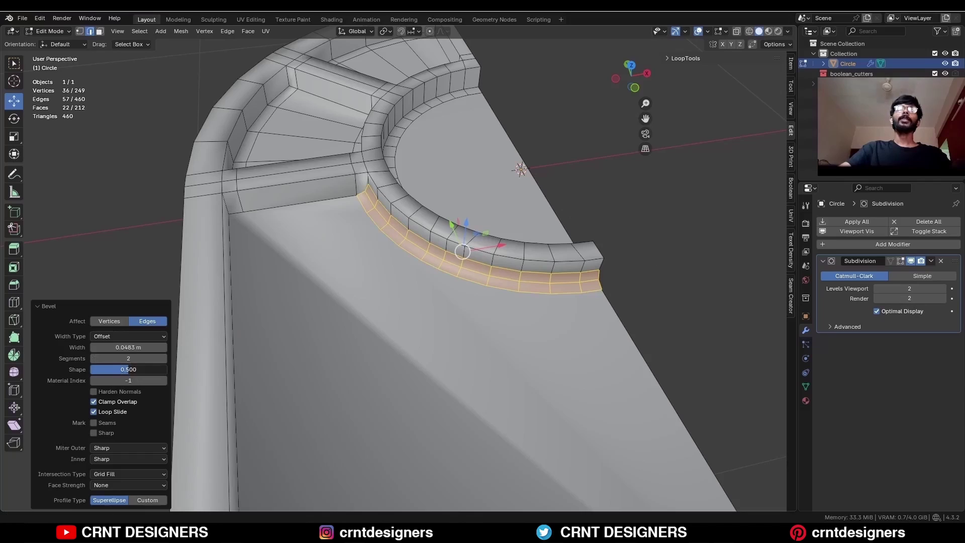
middle_click_drag(302, 282, 397, 237)
left_click(404, 233, "alt")
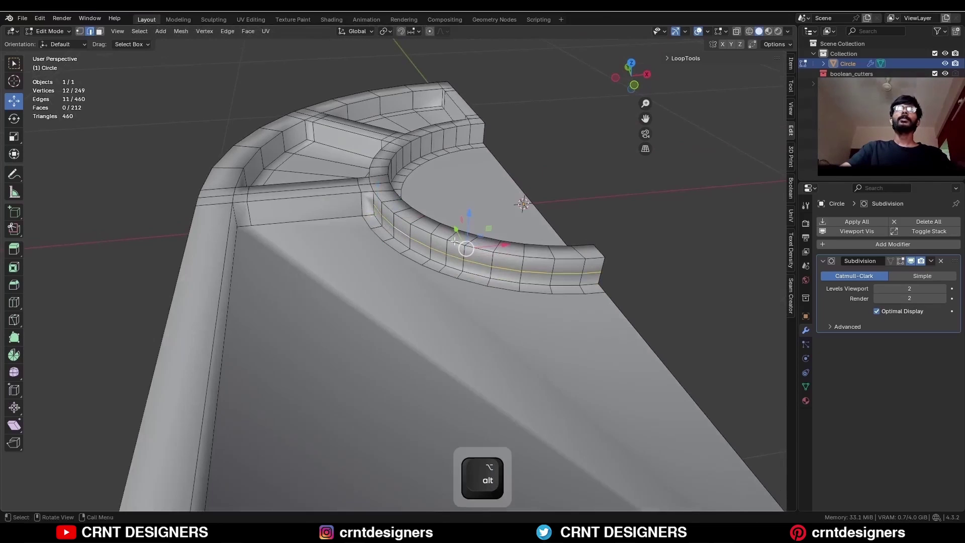
key("ctrl+x")
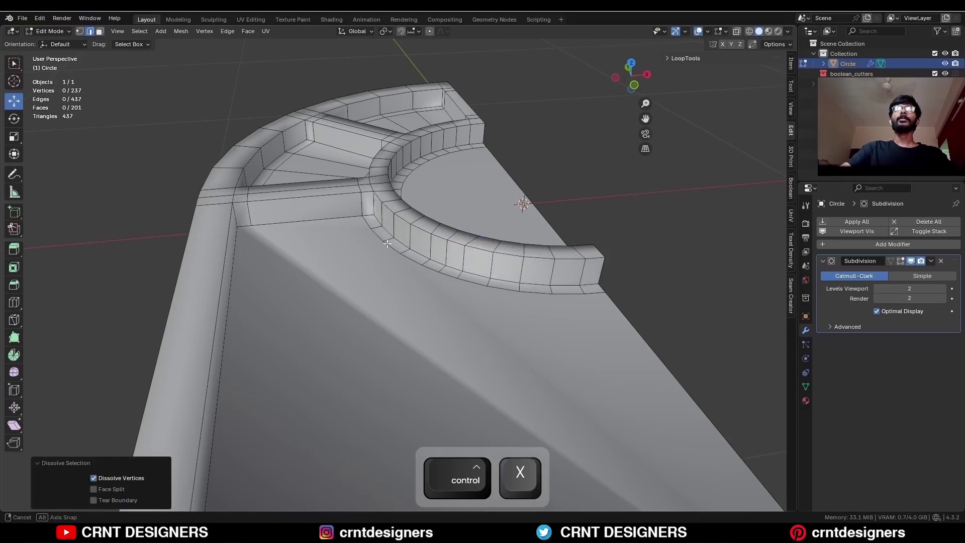
- Bevel the base edges where the lower panel meets the border and spoke, 0.0395 m wide with 2 segments and shape 1.000
middle_click_drag(387, 243, 281, 289)
left_click(282, 289, "alt")
left_click(490, 246, "alt+shift")
key("ctrl+b")
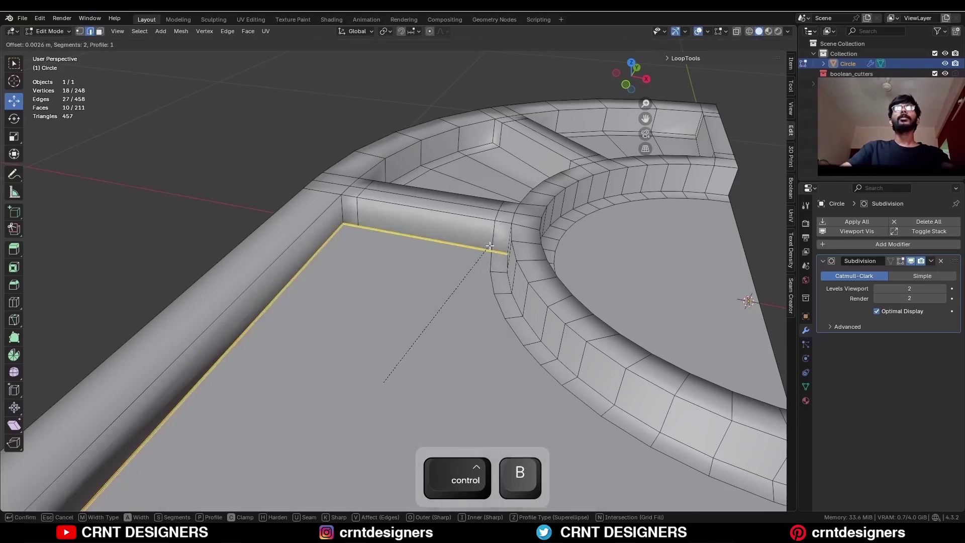
left_click(358, 237)
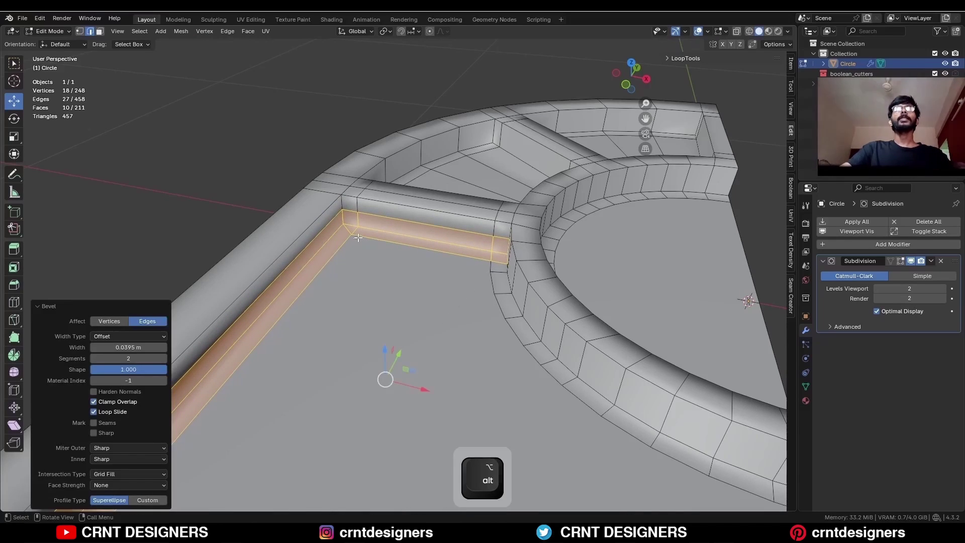
- Merge the overlapping vertices of the whole mesh by distance
key("a")
key("m")
key("b")
key("alt+a")
- Knife a cut along X from the lower panel's upper outer corner to the plate's side, and dissolve the diagonal corner edge
key("KP_7")
scroll(379, 275, "up", 5)
key("k")
key("1")
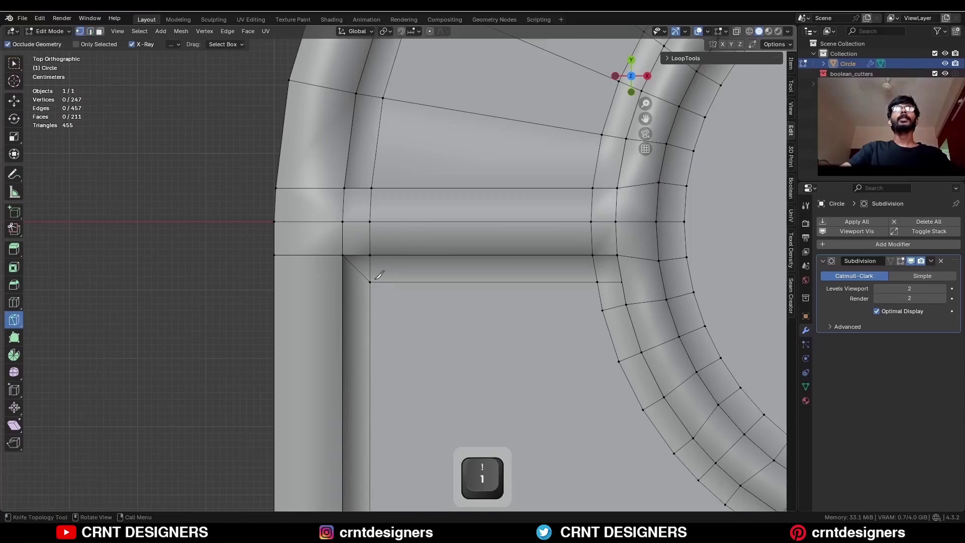
left_click(371, 282)
key("x")
left_click(155, 273)
key("Return")
key("2")
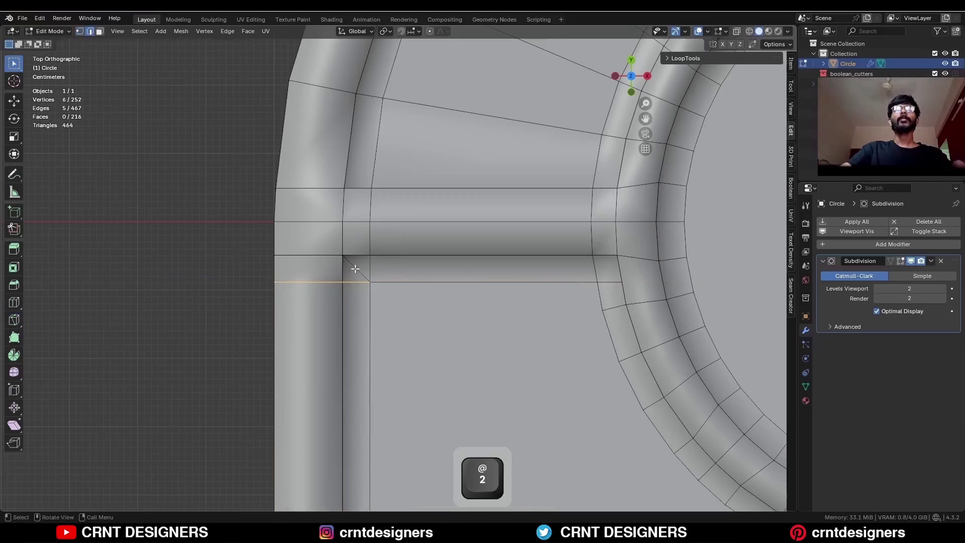
key("ctrl+x")
- Add centred loop cuts along the recessed walls of the arch sectors
middle_click_drag(355, 269, 362, 211)
key("ctrl+r")
left_click(352, 324)
right_click(363, 203)
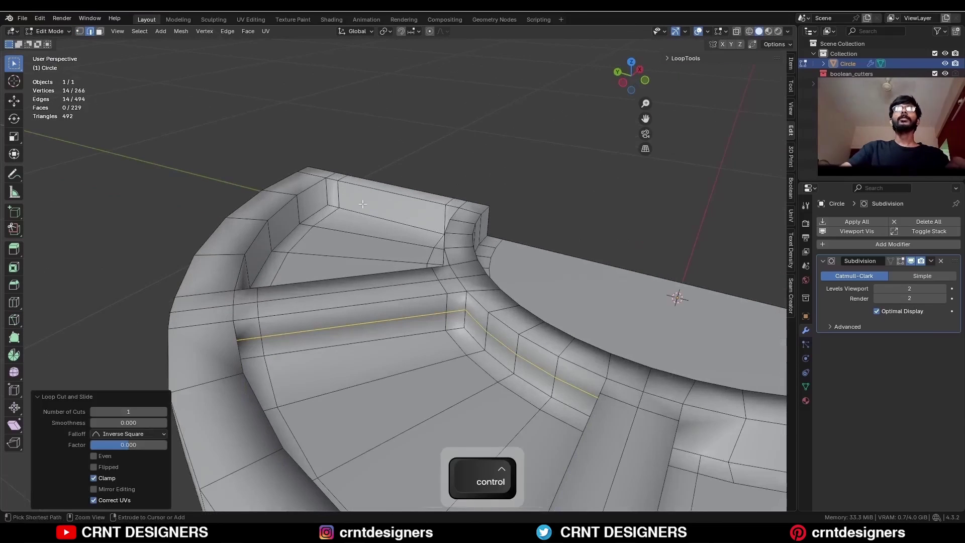
key("ctrl+r")
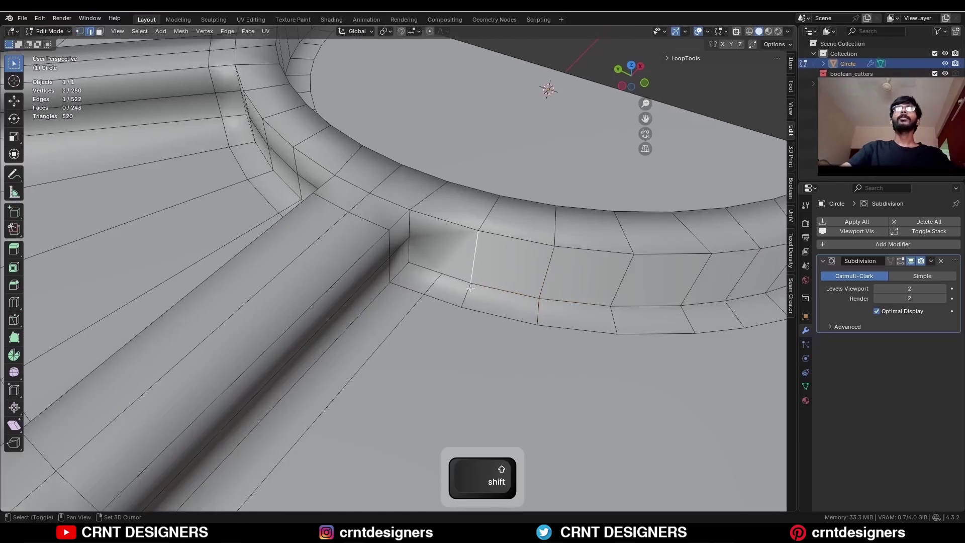
- Reroute the ring wall's first upright edge beside the horizontal spoke by sliding it, connecting its vertices and dissolving the leftover edges
key("g")
key("g")
left_click(451, 228)
key("1")
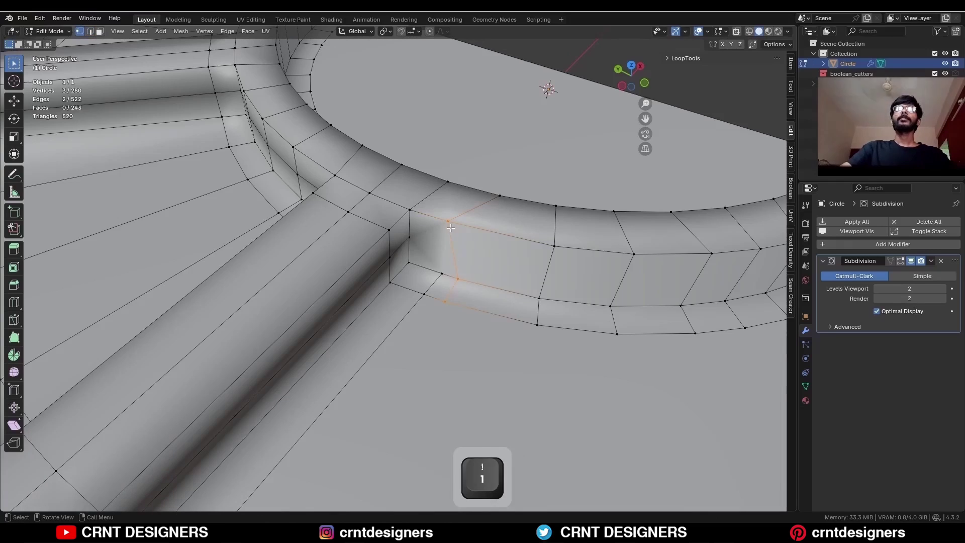
key("j")
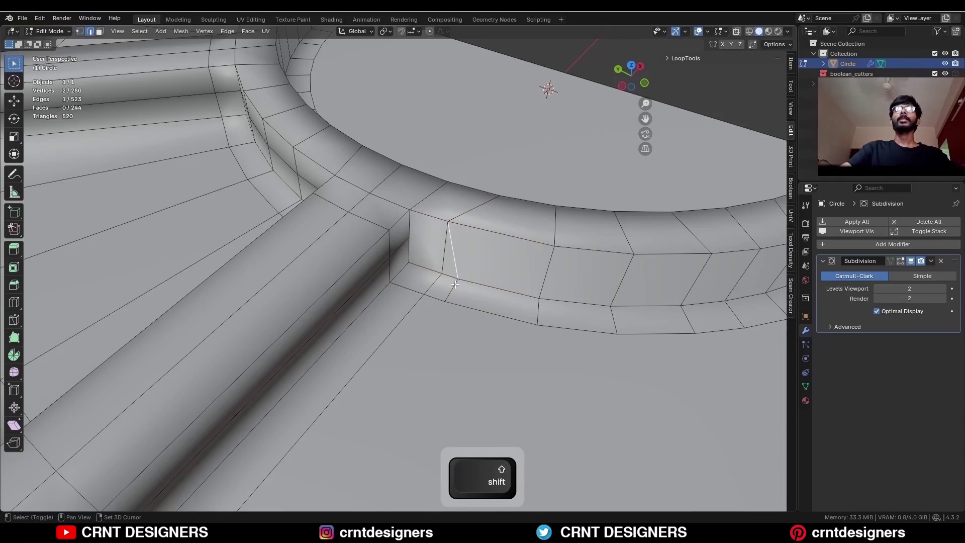
key("ctrl+x")
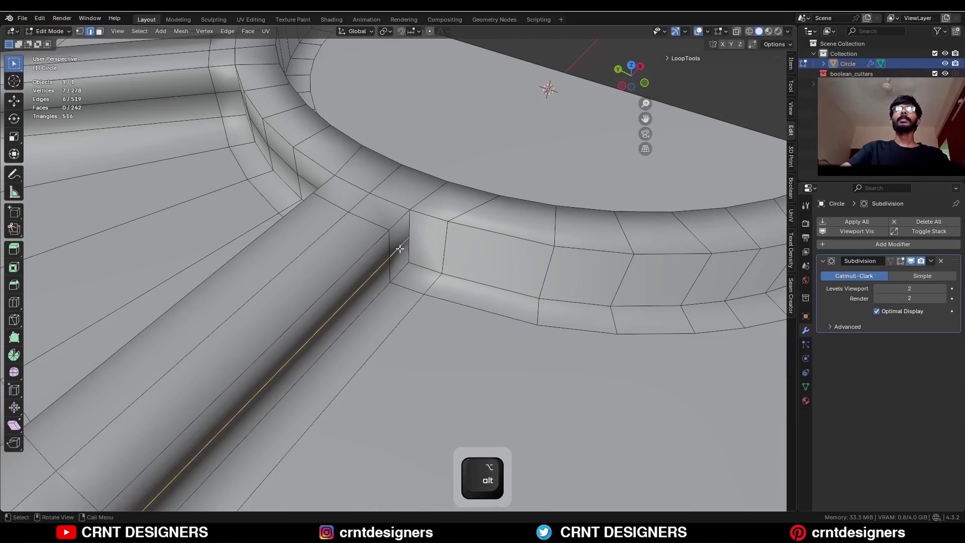
- Dissolve the edge loop along the horizontal spoke's wall, and add a centred loop cut around the lower panel's walls
key("ctrl+x")
key("ctrl+r")
left_click(399, 255)
right_click(398, 256)
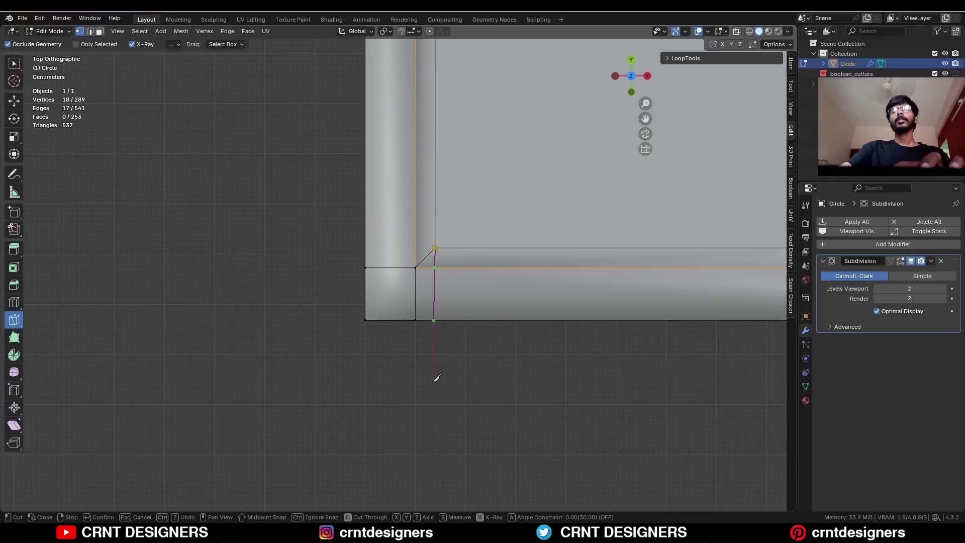
- Knife two straight cuts from the panel's lower outer corner, one to the plate's bottom edge and one to its side
left_click(437, 378)
key("space")
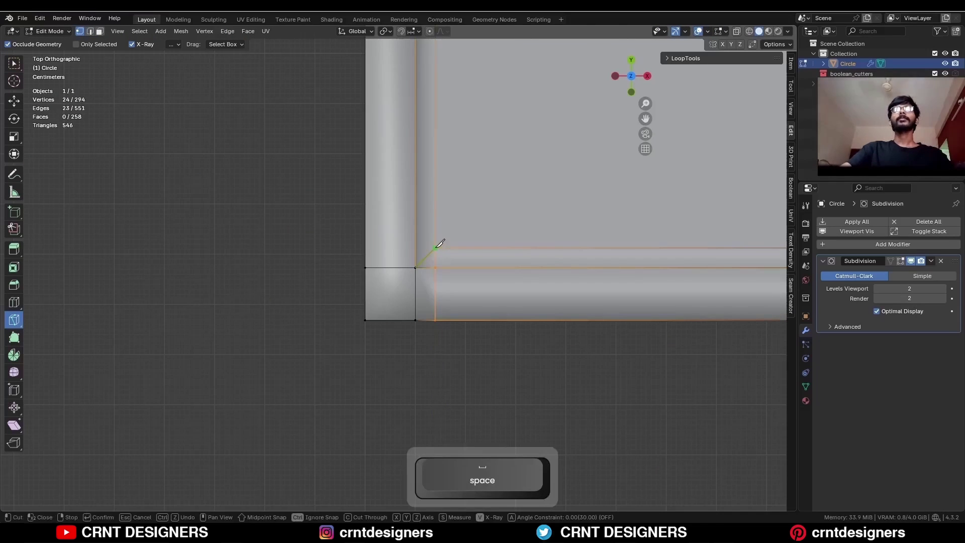
left_click(435, 247)
key("x")
left_click(211, 246)
key("space")
- Dissolve the diagonal edge at the lower panel's bottom outer corner
middle_click_drag(211, 246, 431, 258)
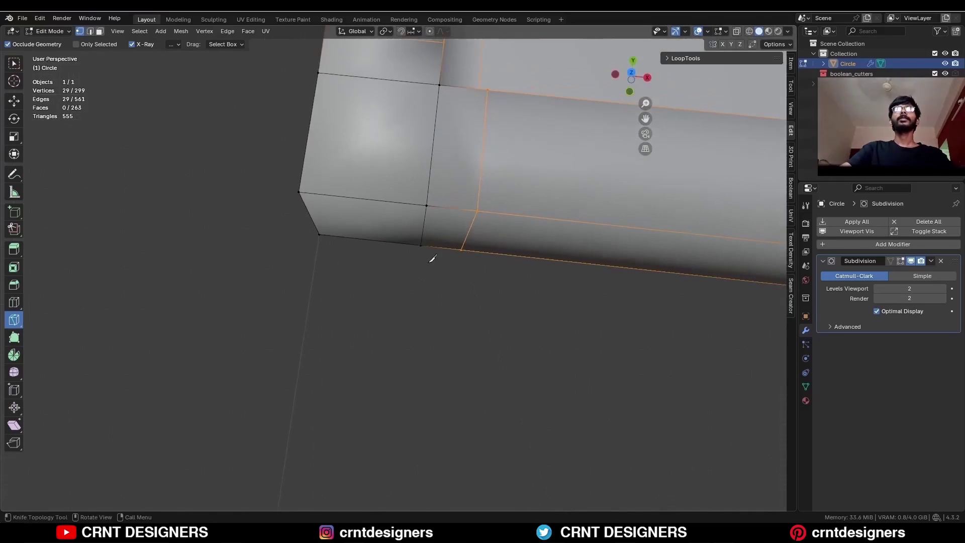
key("c")
scroll(272, 265, "up", 2)
left_click(386, 221)
key("ctrl+x")
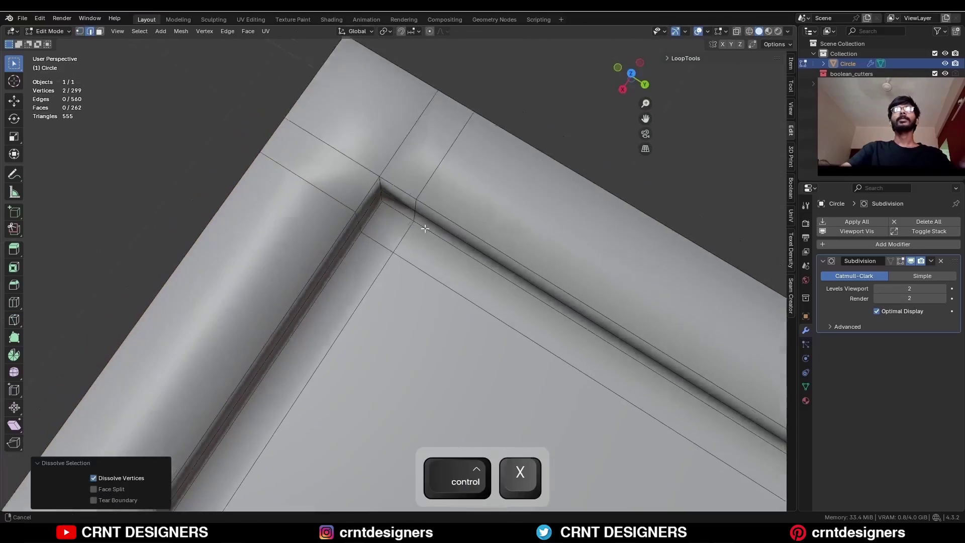
- Add a centred loop cut around the wall of the circular ring
scroll(386, 221, "down", 5)
scroll(328, 213, "up", 5)
middle_click_drag(387, 222, 301, 272)
key("ctrl+r")
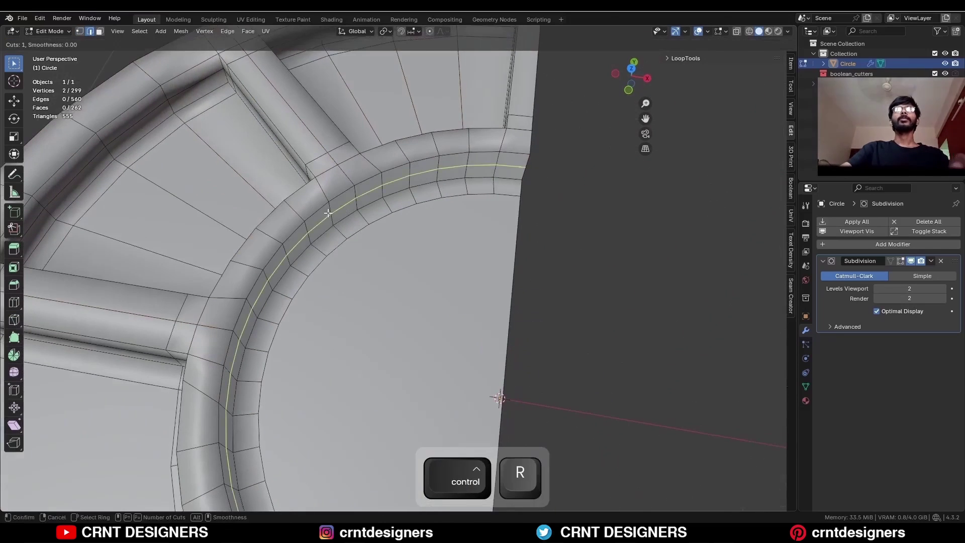
left_click(327, 213)
right_click(328, 213)
- Add five evenly spaced loop cuts across the lower side border and three across the bottom border
key("ctrl+r")
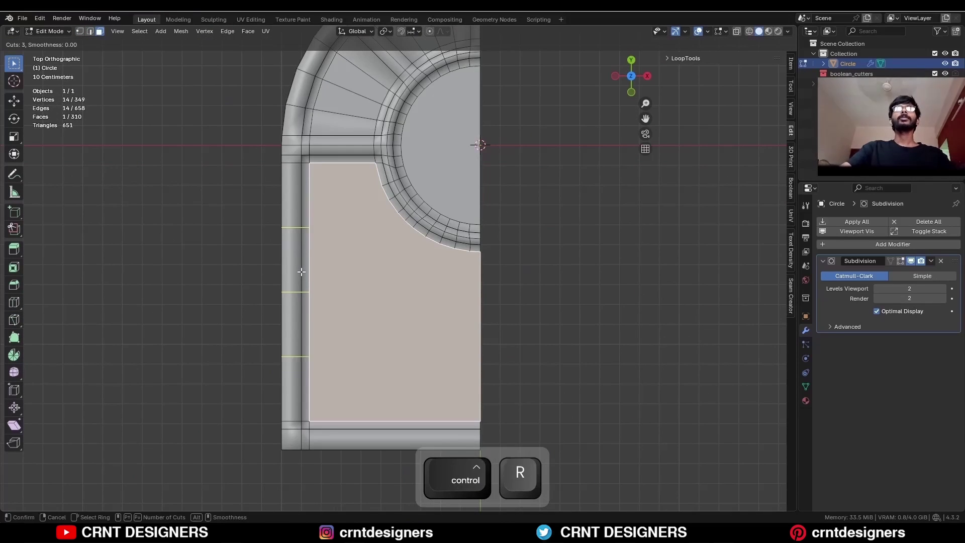
left_click(302, 271)
right_click(301, 270)
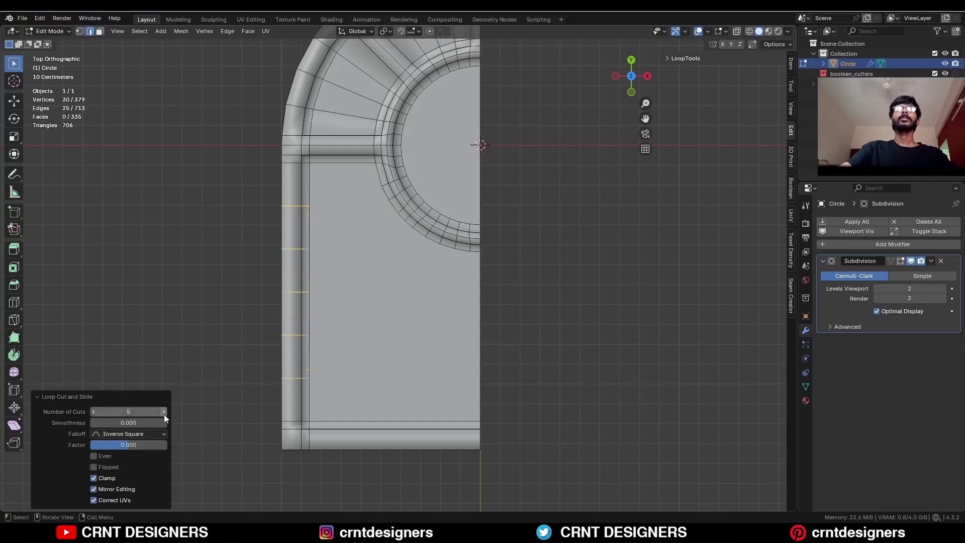
key("ctrl+r")
left_click(398, 445)
right_click(399, 445)
- Knife three horizontal cuts across the lower panel, from the lowest three side-border cut vertices to the plate's centre line
scroll(399, 445, "up", 1)
middle_click_drag(398, 445, 383, 343, "shift")
key("k")
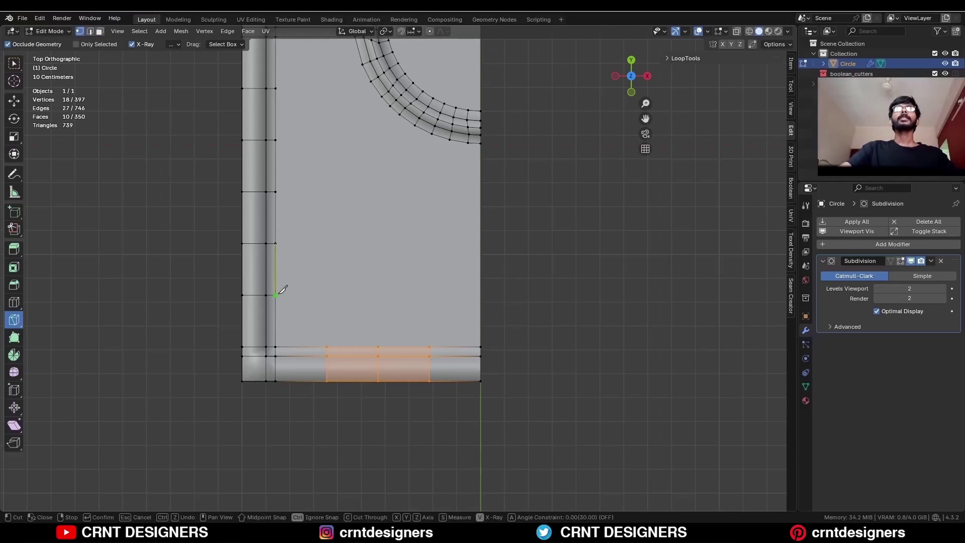
left_click(275, 296)
key("x")
key("space")
left_click(275, 244)
key("x")
key("space")
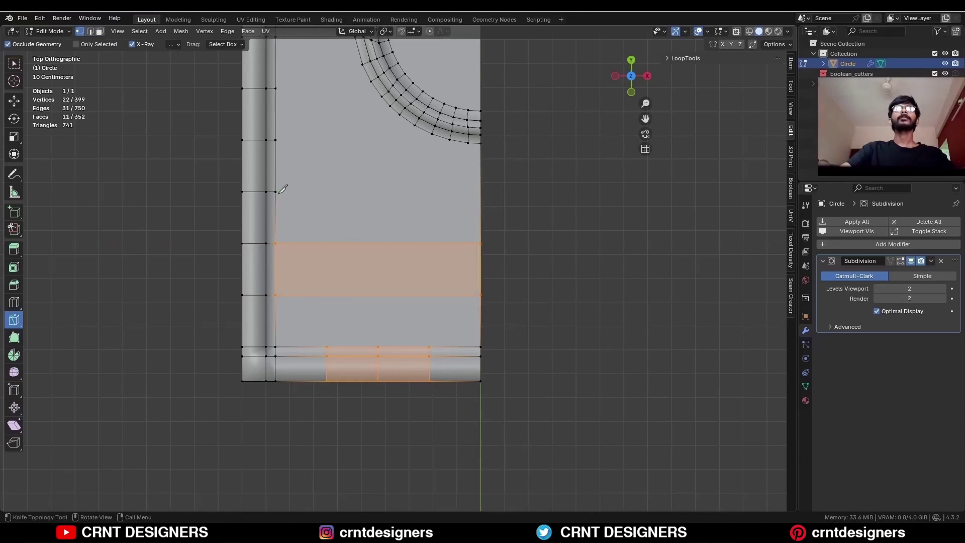
left_click(275, 191)
key("x")
key("space")
- Knife three cuts up the lower panel from the bottom border's cut vertices to vertices on the circular ring
left_click(430, 347)
left_click(440, 148)
key("space")
left_click(378, 346)
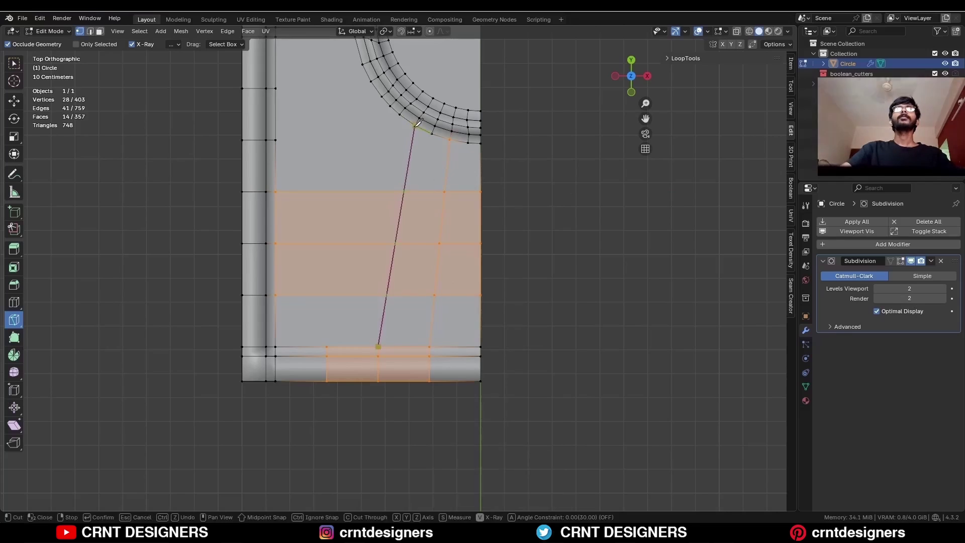
left_click(415, 125)
key("space")
left_click(390, 106)
left_click(330, 346)
- Knife two cuts across the upper part of the lower panel, from the side border's vertices to the ring
middle_click_drag(372, 150, 389, 282, "shift")
left_click(293, 221)
left_click(388, 213)
key("space")
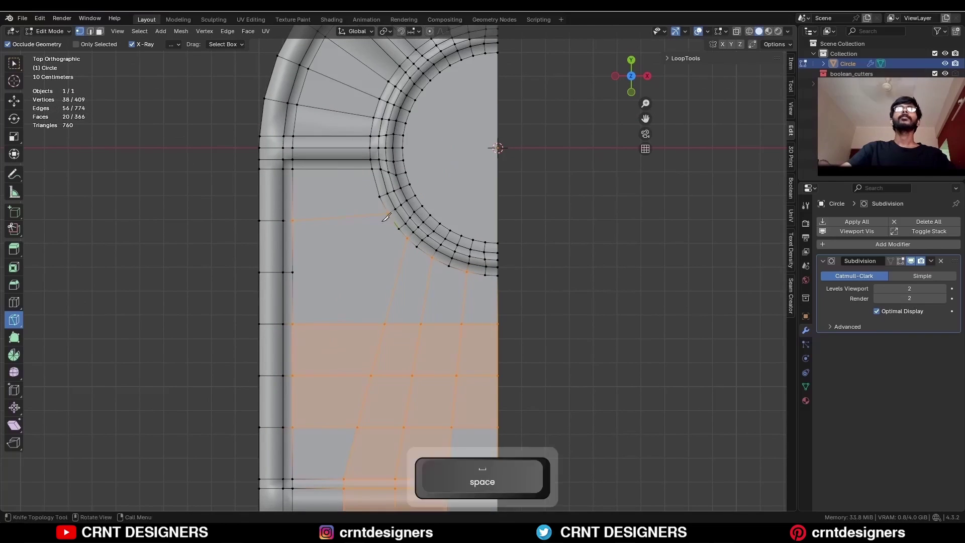
left_click(293, 272)
left_click(410, 239)
middle_click_drag(411, 239, 411, 267, "shift")
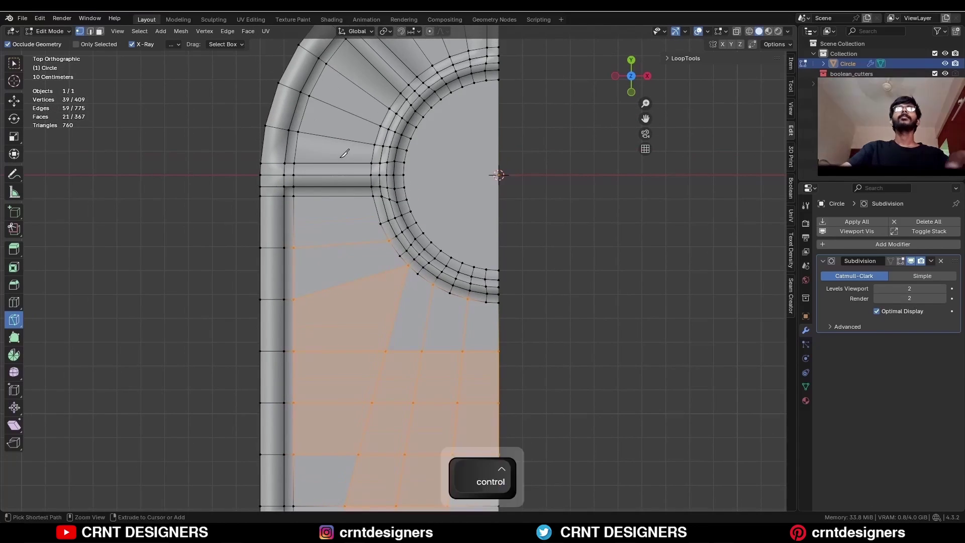
key("space")
- Add an edge loop around the ring that runs through the lower panel, the spokes and the arch panels
left_click(334, 196)
left_click(498, 328)
key("space")
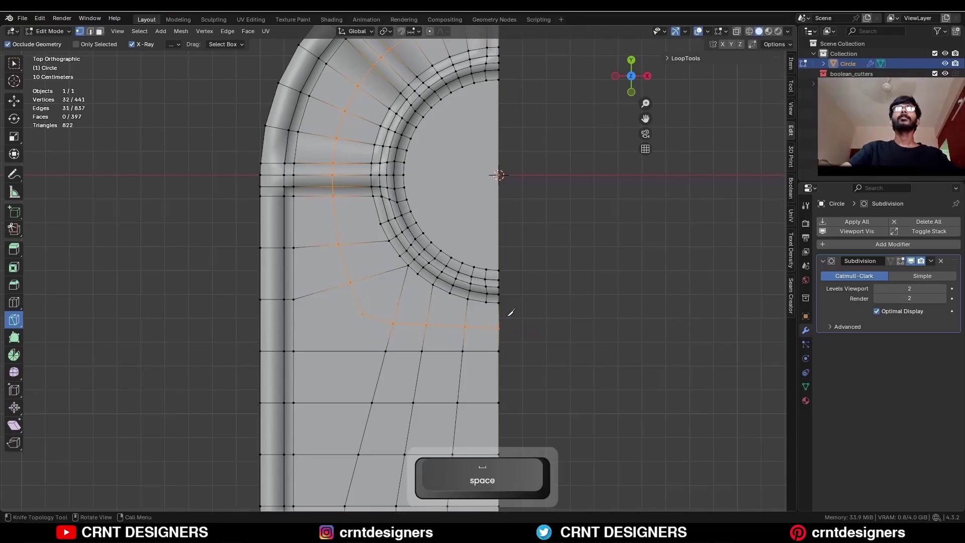
- Knife short cuts joining the ring's unconnected vertices and the side border's open vertex to the new loop in the lower panel
left_click(400, 256)
key("space")
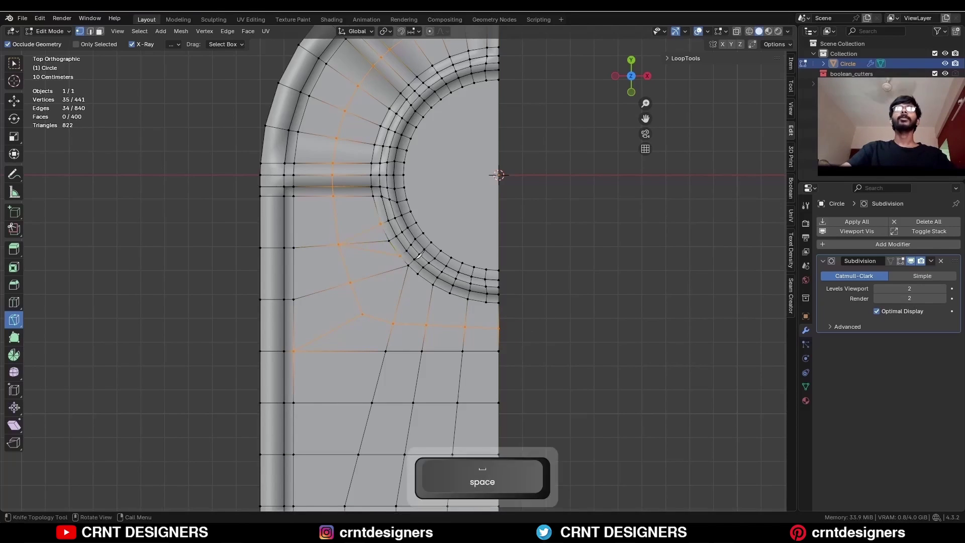
left_click(418, 274)
left_click(453, 293)
key("space")
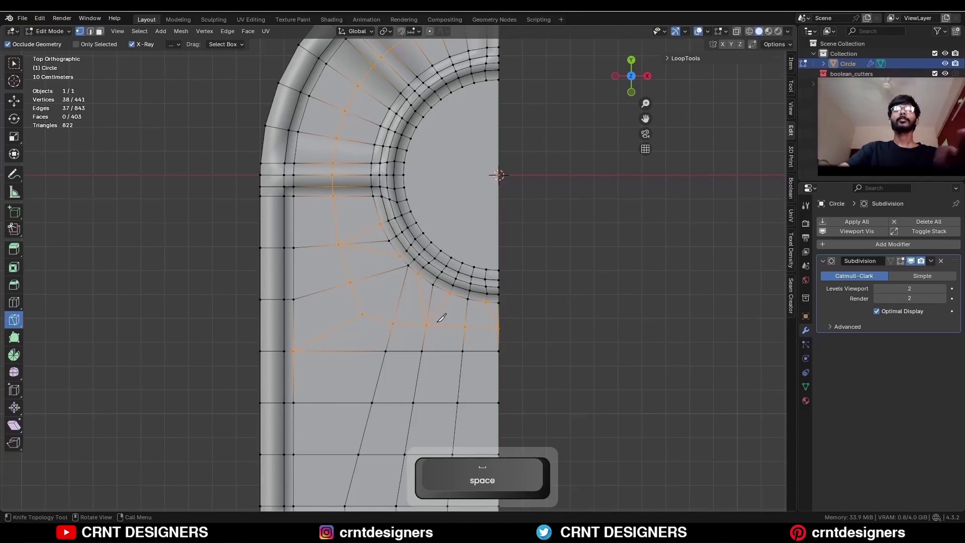
- Symmetrize the whole mesh from -X to +X
middle_click_drag(455, 297, 374, 176)
key("a")
left_click(181, 31)
left_click(216, 189)
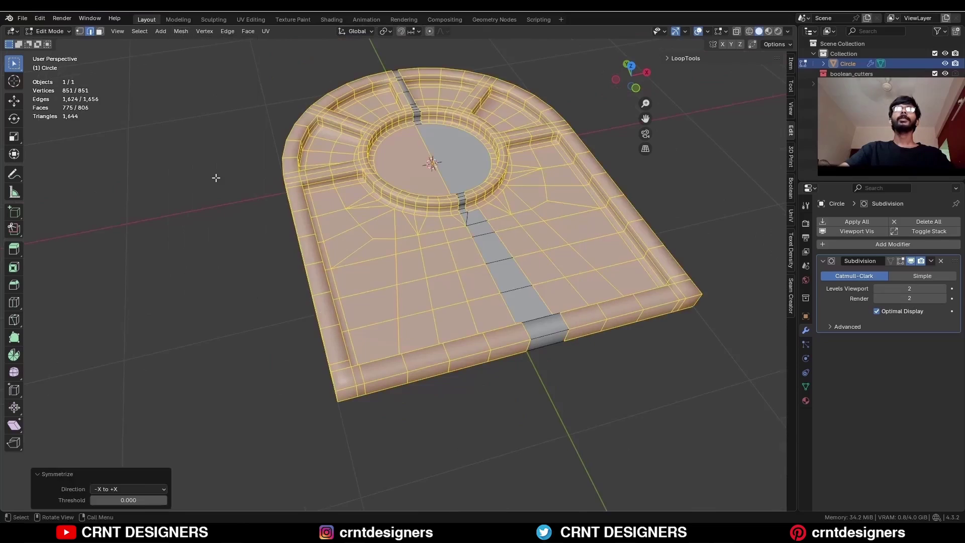
key("alt+a")
- Dissolve the edge splitting the central circle's face and delete the resulting single face
scroll(420, 194, "up", 4)
key("3")
left_click(419, 193)
left_click(372, 196, "shift")
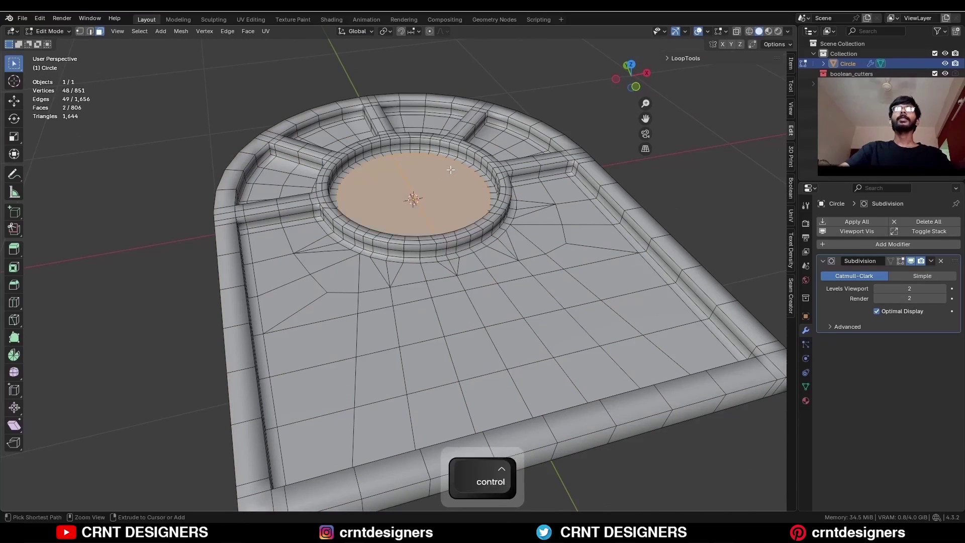
key("ctrl+x")
middle_click_drag(372, 196, 466, 182)
key("x")
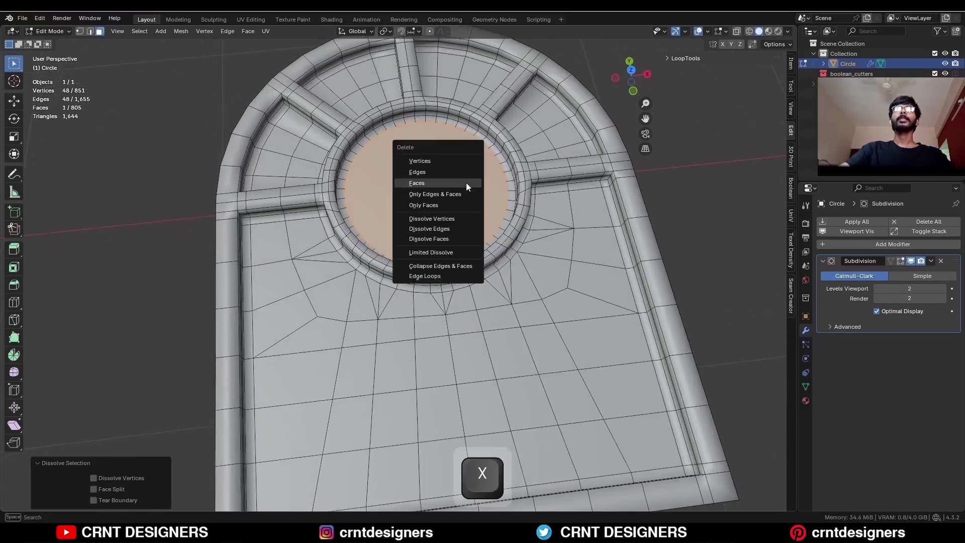
left_click(466, 183)
- Grid Fill the circular opening with a span of 12 and adjust its offset so the grid aligns with the plate's axes
key("2")
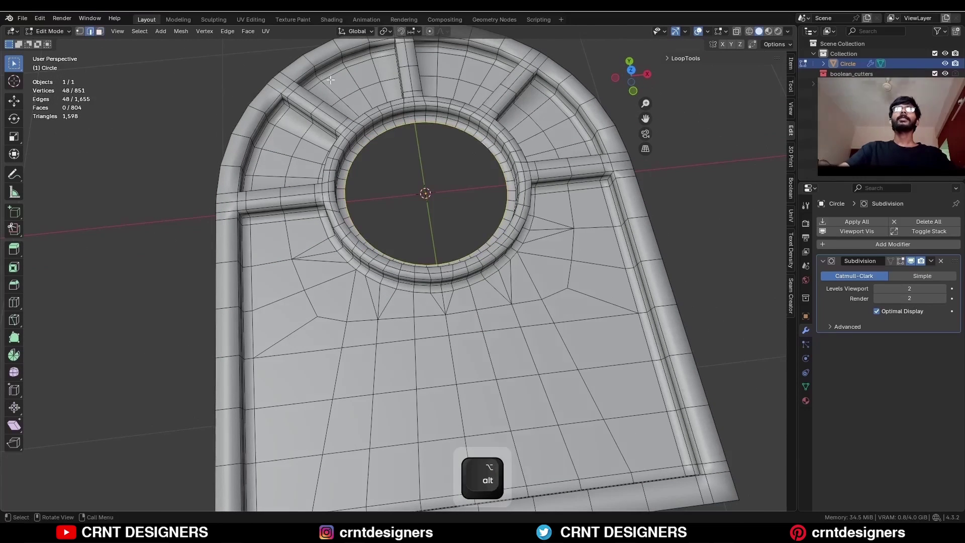
left_click(249, 31)
left_click(264, 150)
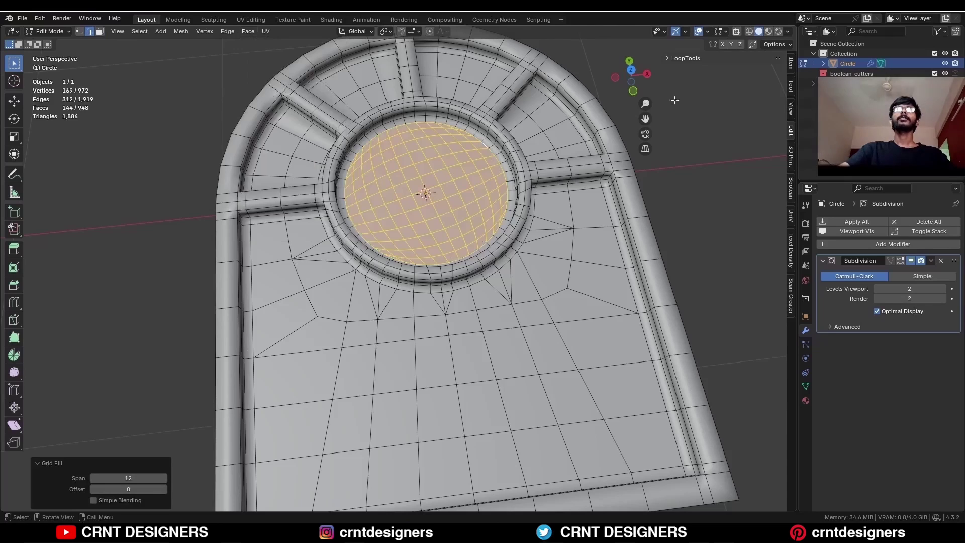
left_click(631, 70)
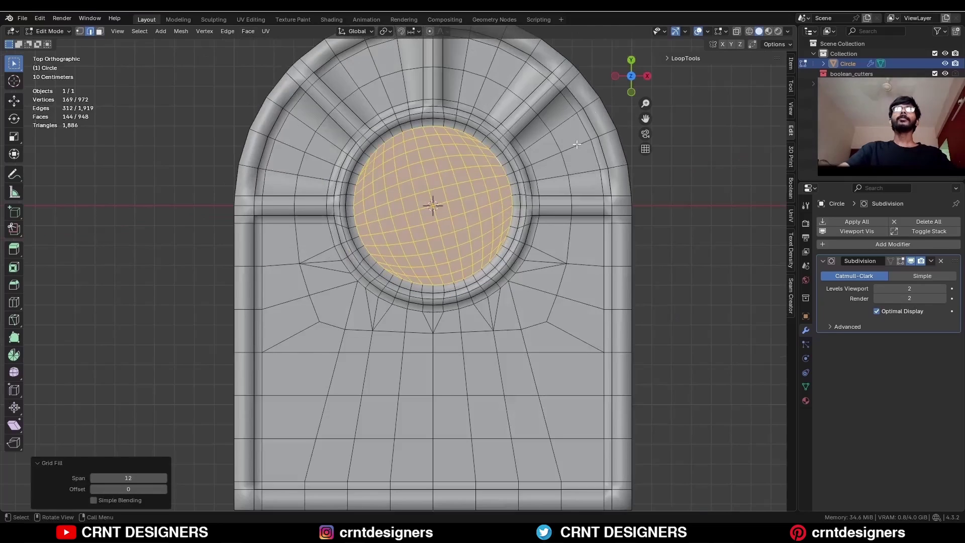
left_click(164, 489)
left_click(164, 489)
left_click(669, 228)
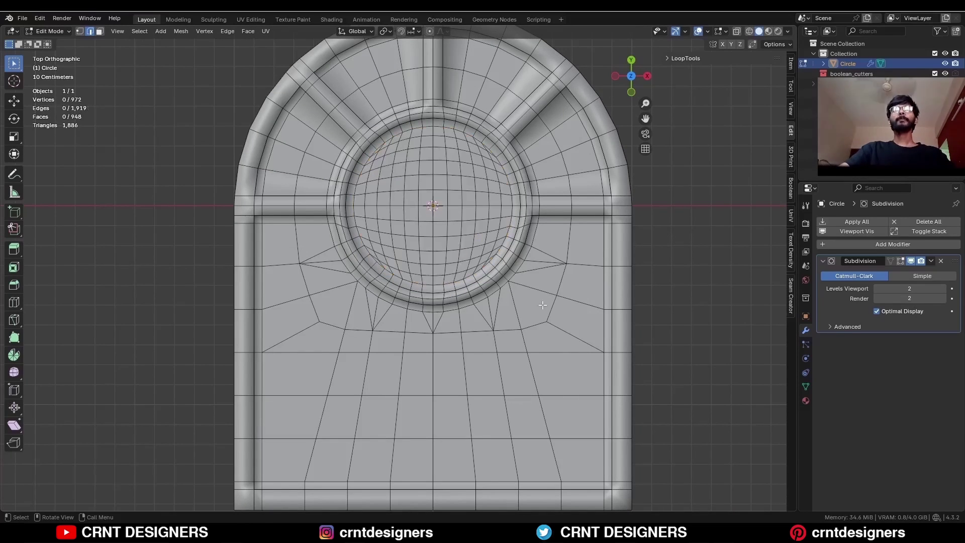
- Select all sharp edges of the plate
middle_click_drag(669, 228, 575, 285)
key("a")
scroll(553, 245, "down", 4)
key("alt+a")
scroll(574, 286, "up", 5)
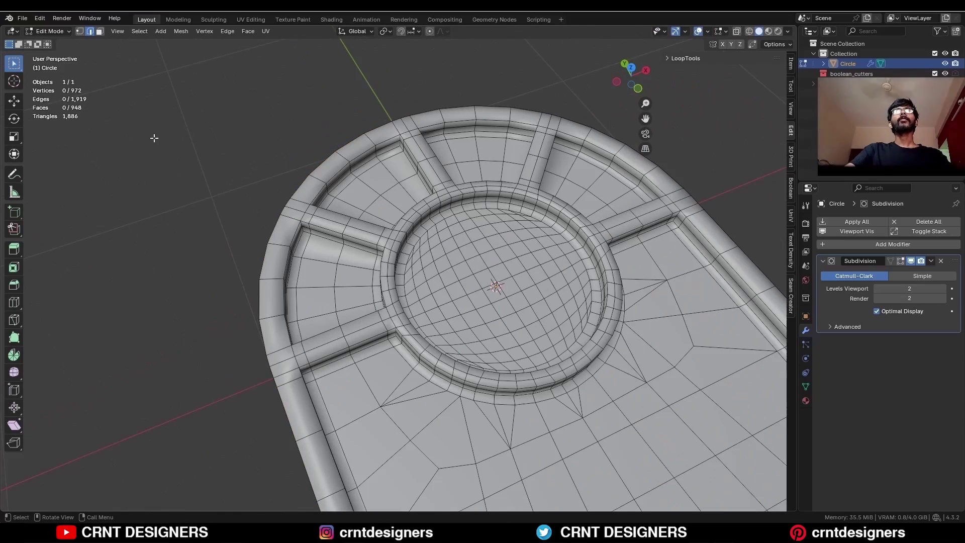
left_click(147, 34)
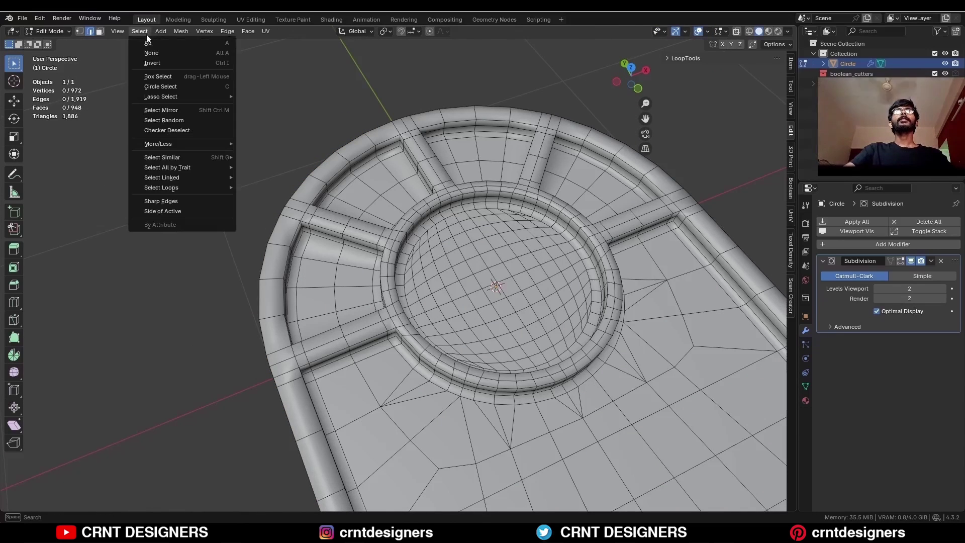
left_click(177, 204)
- Add the missing short edges where the spoke edges continue across the arch border and the ring to the selection
mouse_move(435, 249)
middle_mouse_down()
mouse_move(443, 216)
mouse_move(438, 252)
middle_mouse_up()
scroll(301, 261, "up", 4)
left_click(271, 261, "shift")
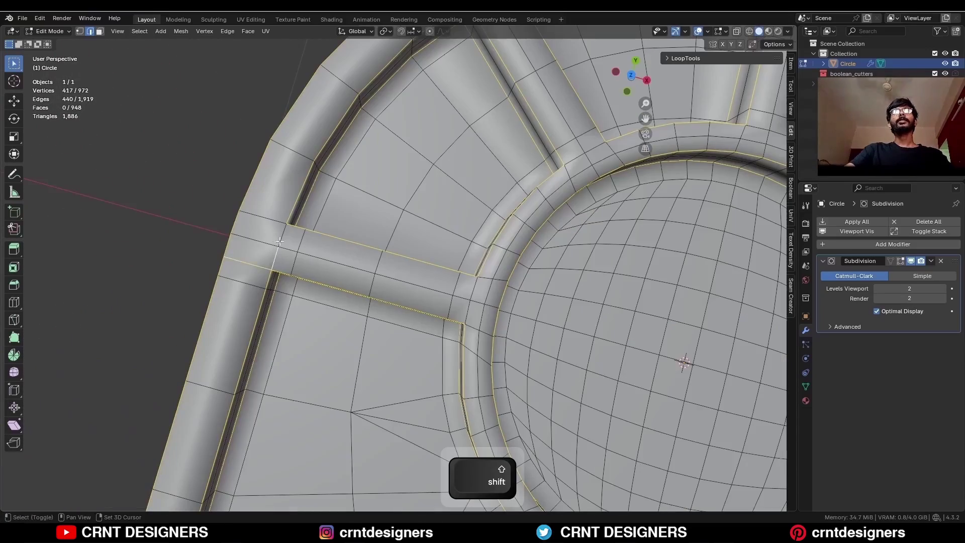
middle_click_drag(280, 241, 332, 442, "shift")
left_click(439, 207, "shift")
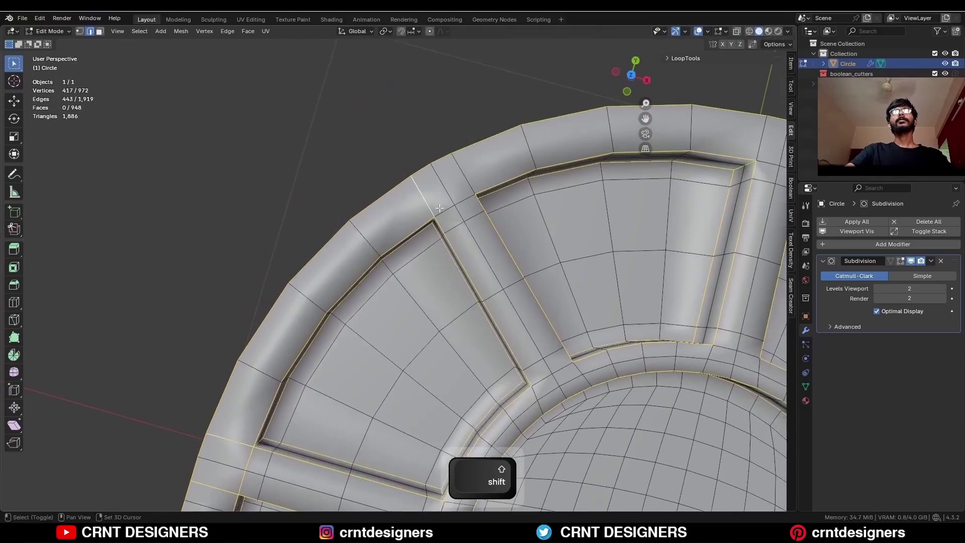
left_click(469, 180, "shift")
middle_click_drag(757, 144, 486, 304, "shift")
left_click(509, 383, "shift")
left_click(543, 384, "shift")
left_click(424, 338, "shift")
left_click(454, 293, "shift")
- Add the missing border edges at the plate's bottom corner to the selection
scroll(453, 292, "down", 3)
scroll(490, 303, "down", 3)
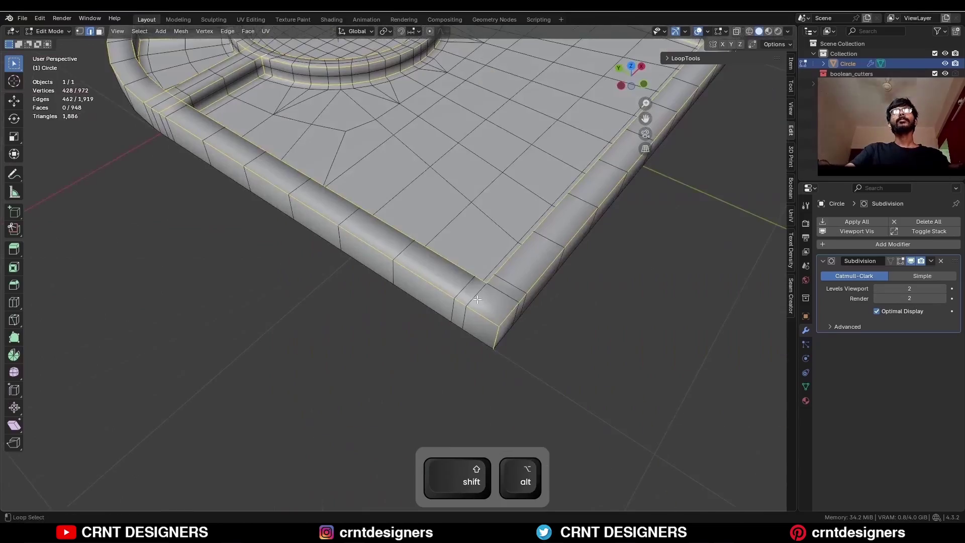
left_click(486, 304, "alt+shift")
scroll(486, 304, "up", 2)
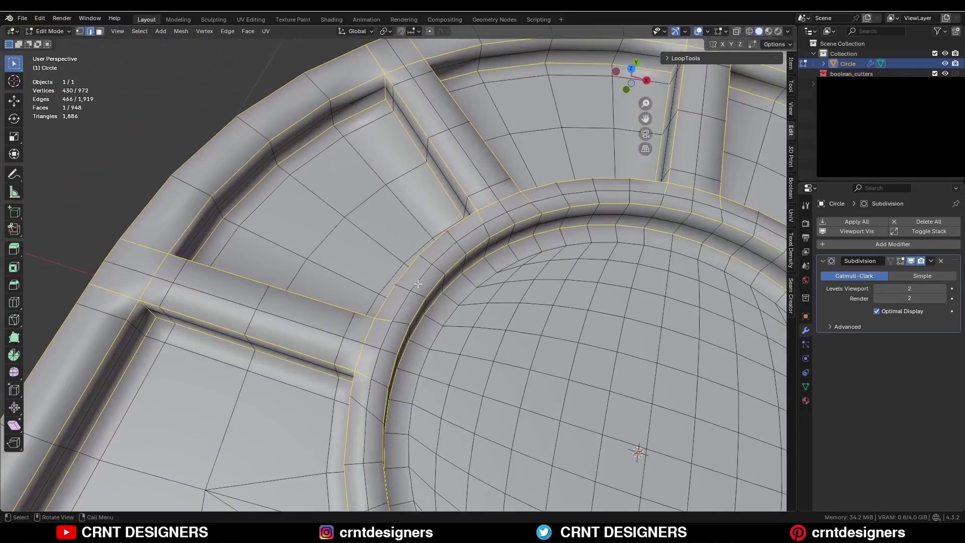
- Bevel the selected edges narrowly with 2 segments and a profile of 1
key("ctrl+b")
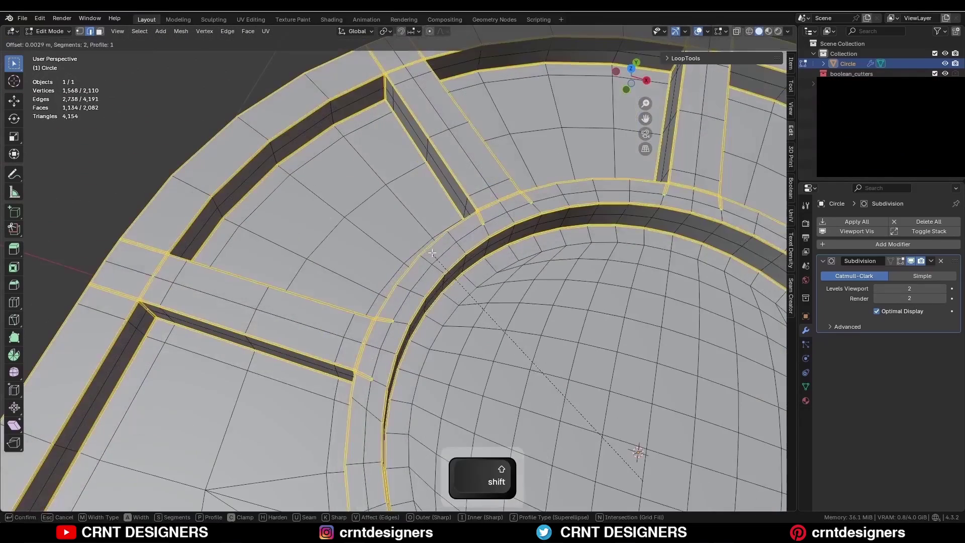
left_click(413, 209)
scroll(427, 236, "up", 4)
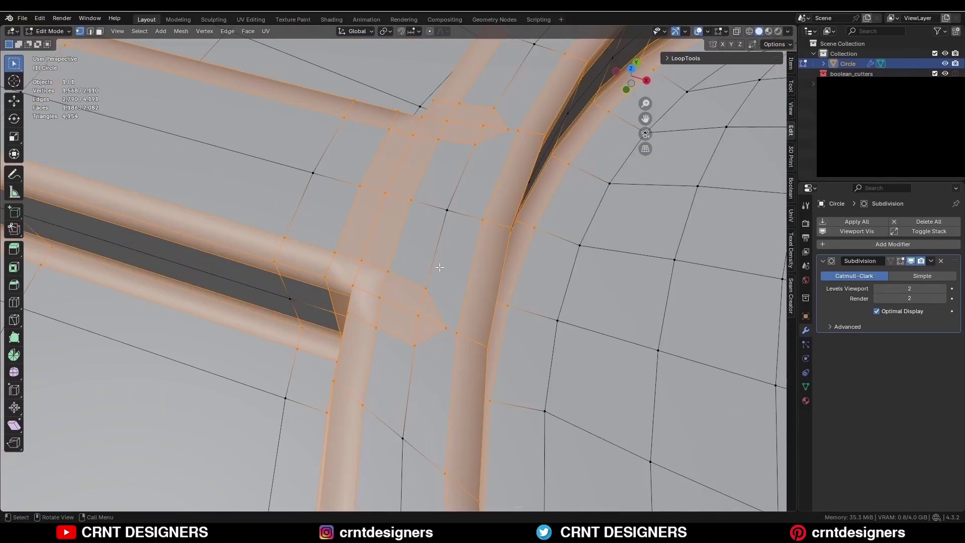
key("alt+a")
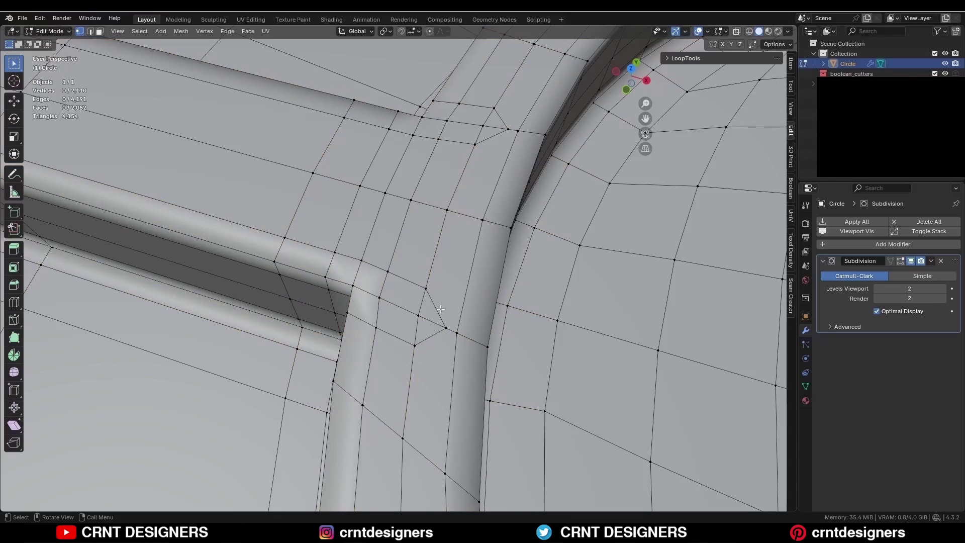
- Merge the stray bevel vertices on the ring at both edges of the horizontal spoke
left_click(415, 345)
left_click(426, 289, "shift")
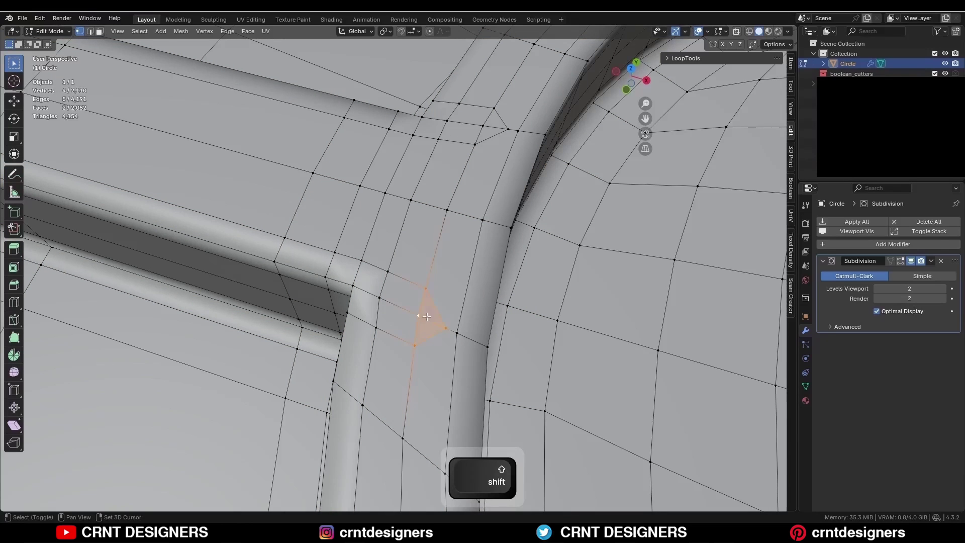
key("m")
left_click(447, 318)
middle_click_drag(446, 319, 423, 301)
left_click(454, 242)
left_click(438, 265, "shift")
key("m")
left_click(443, 256)
- Merge the stray bevel vertices on the ring at both edges of the diagonal spoke, using At Last
scroll(402, 334, "up", 3)
left_click(403, 340, "shift")
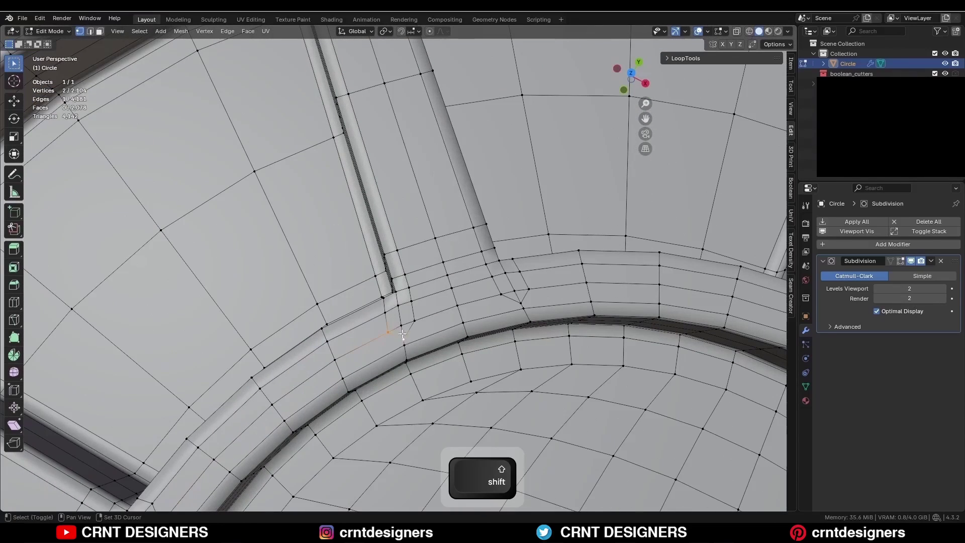
key("m")
left_click(401, 324)
key("m")
left_click(512, 290)
- Add a loop cut along the top of the outer border with an edge slide of -0.5
middle_click_drag(511, 291, 427, 252)
key("ctrl+r")
left_click(410, 228)
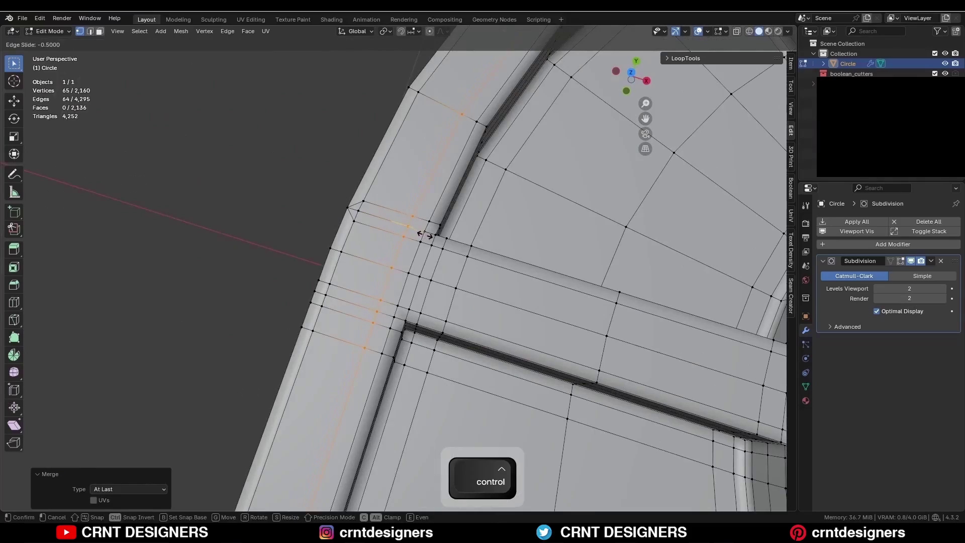
left_click(425, 235)
- Dissolve the leftover short edges around the bevelled panel corner where a spoke meets the ring
middle_click_drag(352, 312, 413, 246, "shift")
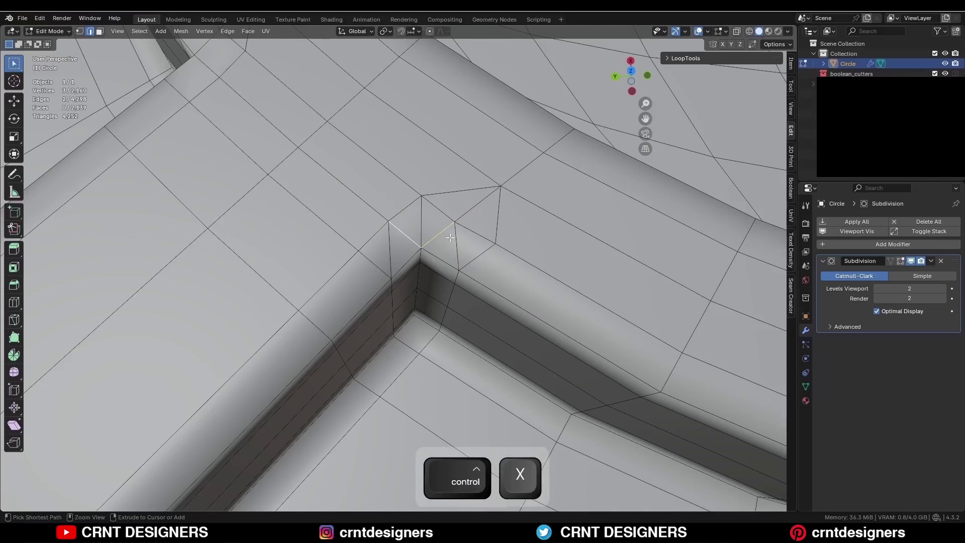
key("ctrl+x")
left_click(475, 257, "shift")
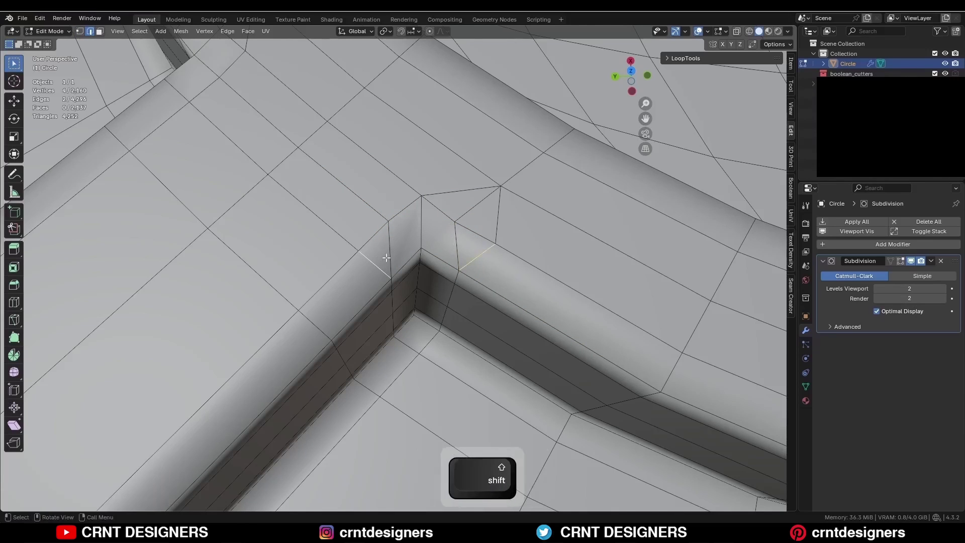
key("ctrl+x")
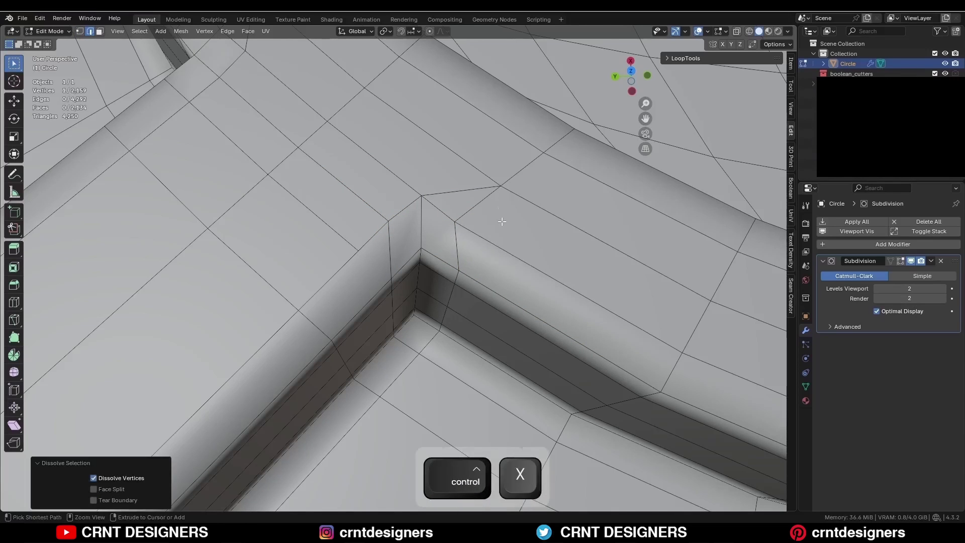
- Connect the vertices at the corner where the spoke meets the central ring and dissolve the redundant edges around it
middle_click_drag(502, 219, 361, 237)
key("1")
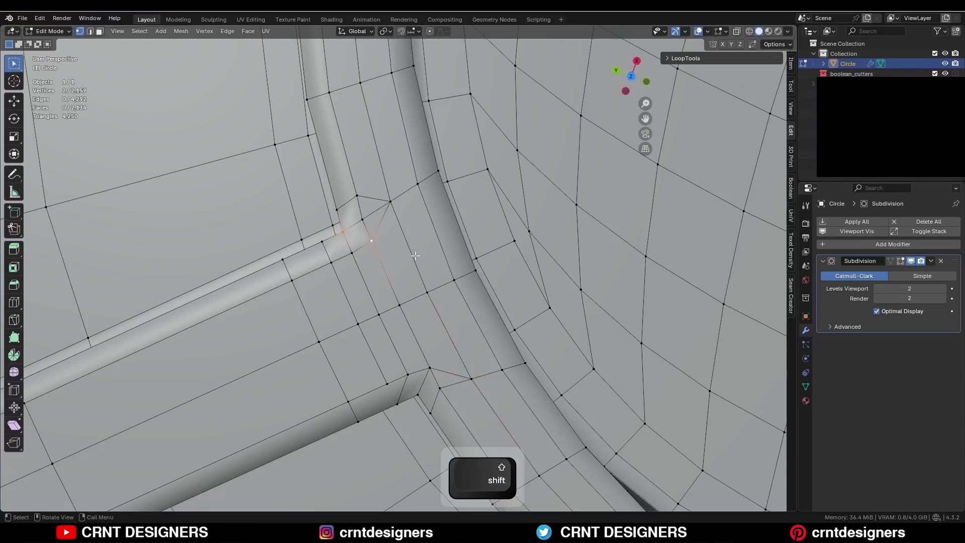
key("j")
middle_click_drag(415, 255, 437, 237)
left_click(366, 144, "shift")
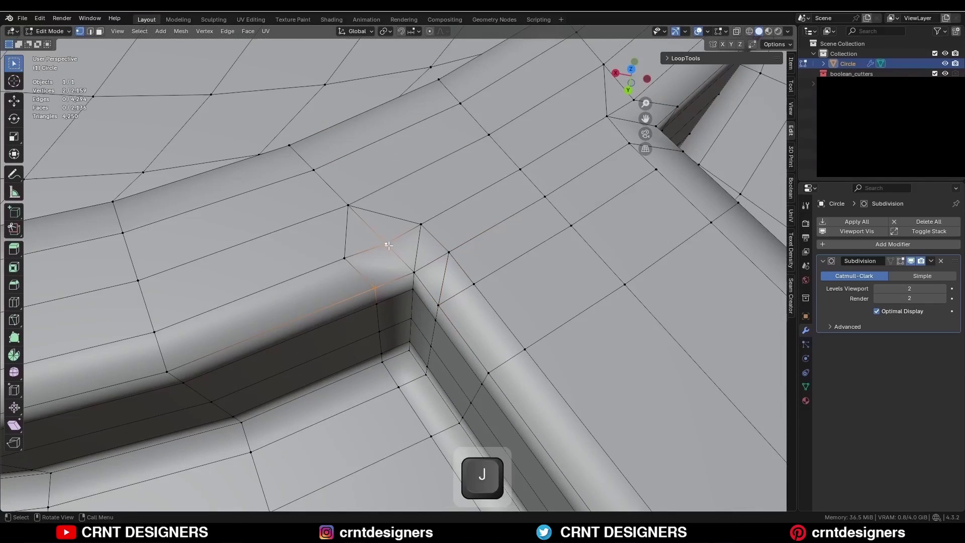
key("ctrl+x")
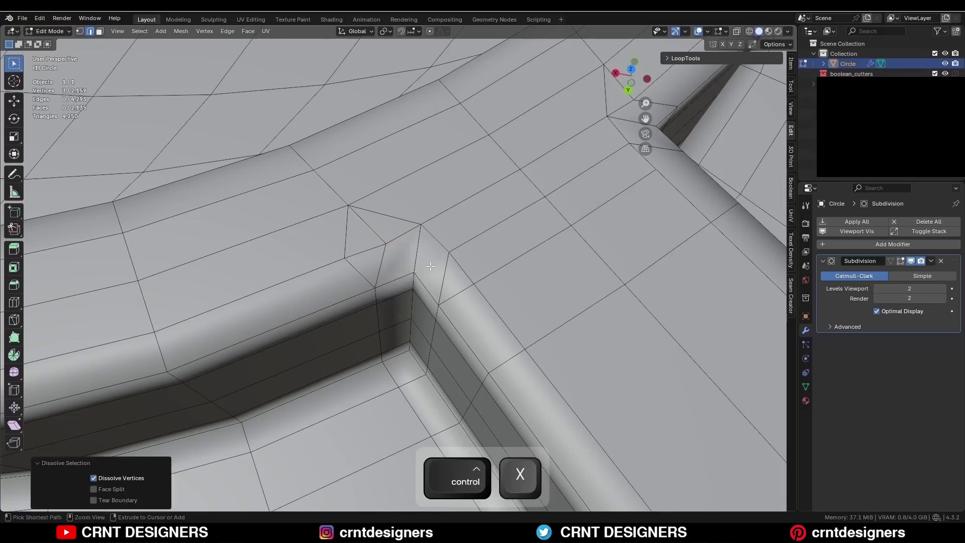
left_click(346, 235, "shift")
key("ctrl+x")
left_click(460, 292, "ctrl")
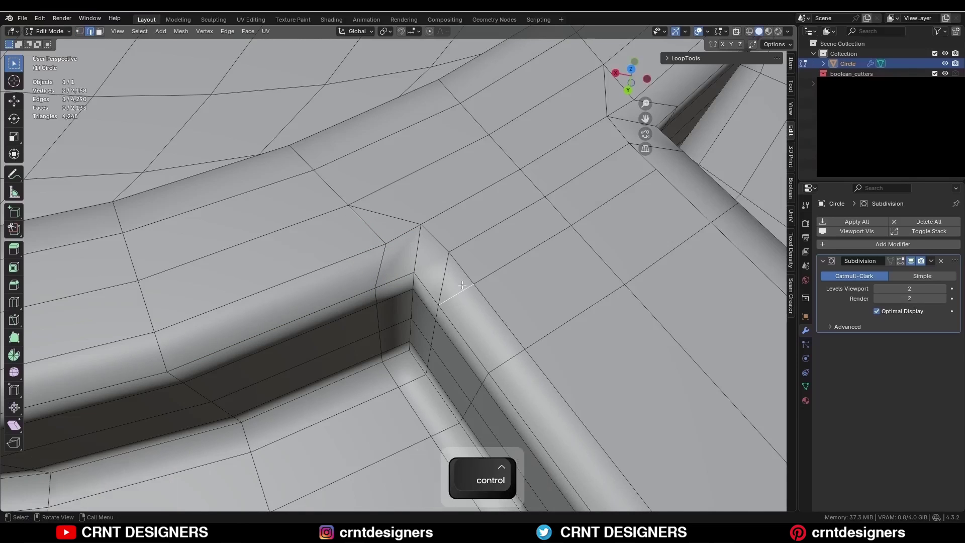
key("ctrl+x")
- Connect the spoke's inner corner vertex to the ring's mid vertex, dissolve the redundant edge and preview the subdivided surface
middle_click_drag(533, 252, 384, 267)
left_click(381, 263)
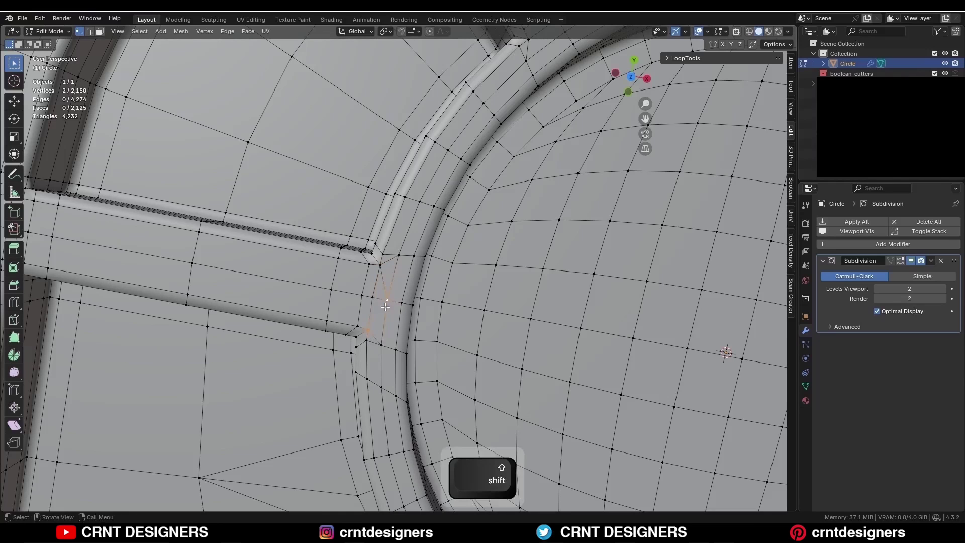
key("ctrl+x")
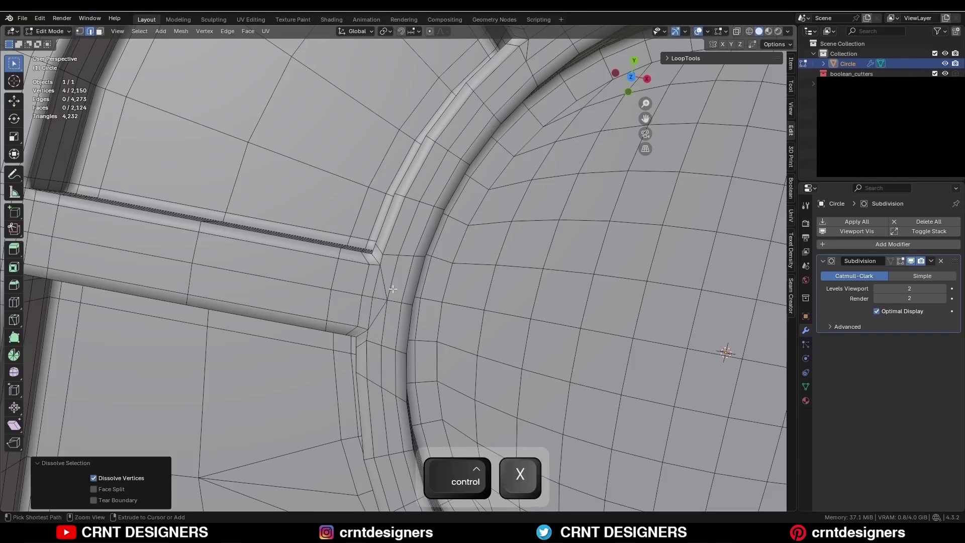
key("Tab")
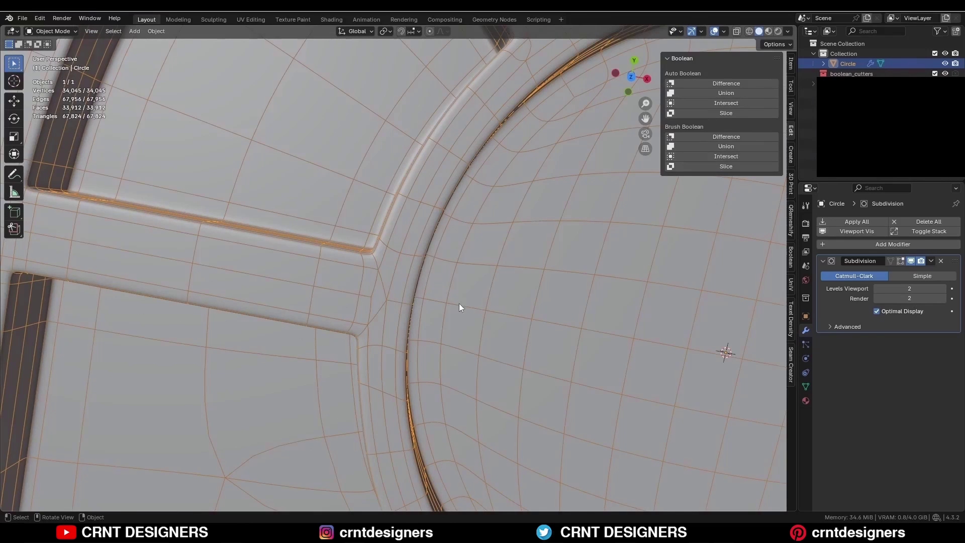
key("Tab")
- Connect the vertices at one corner where the horizontal spoke meets the outer border and dissolve the surplus edges around it
middle_click_drag(459, 307, 464, 288)
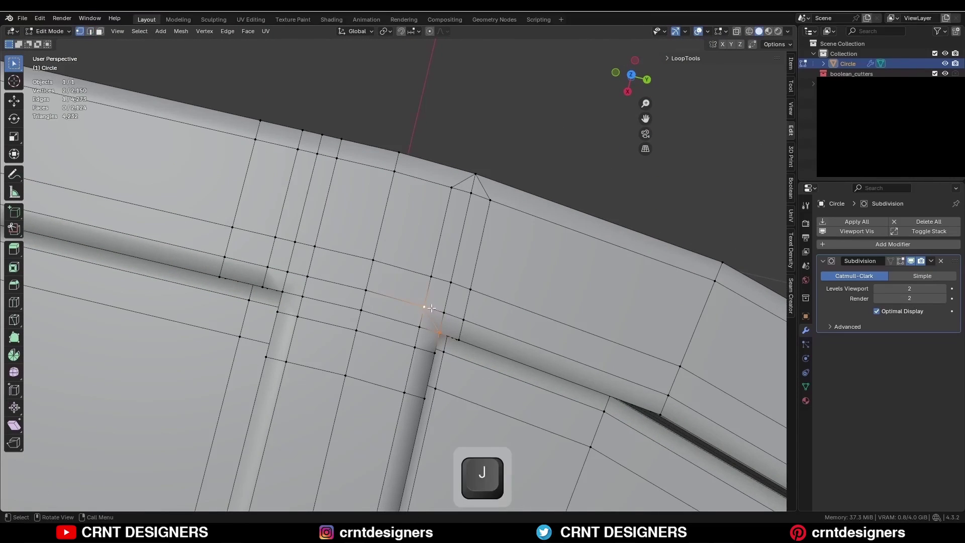
middle_click_drag(460, 331, 436, 290)
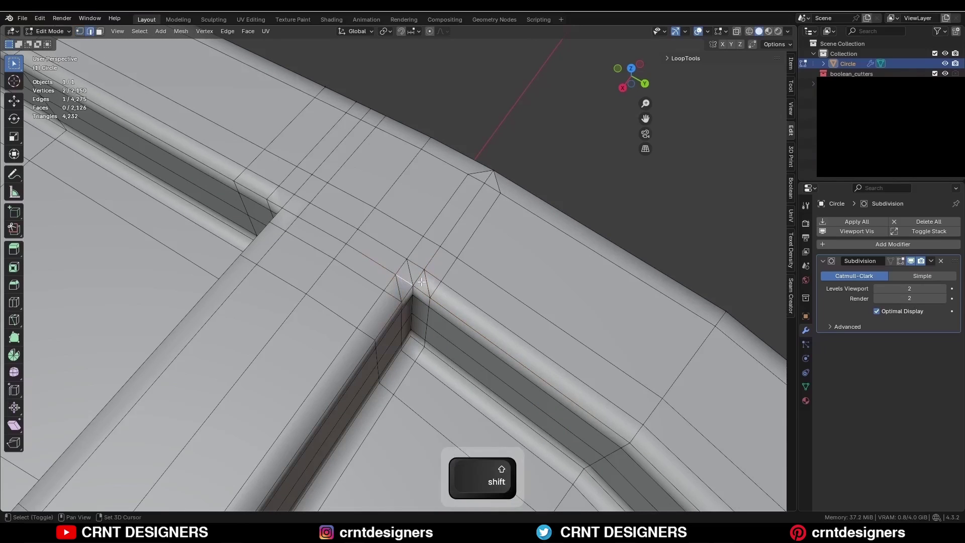
key("ctrl+x")
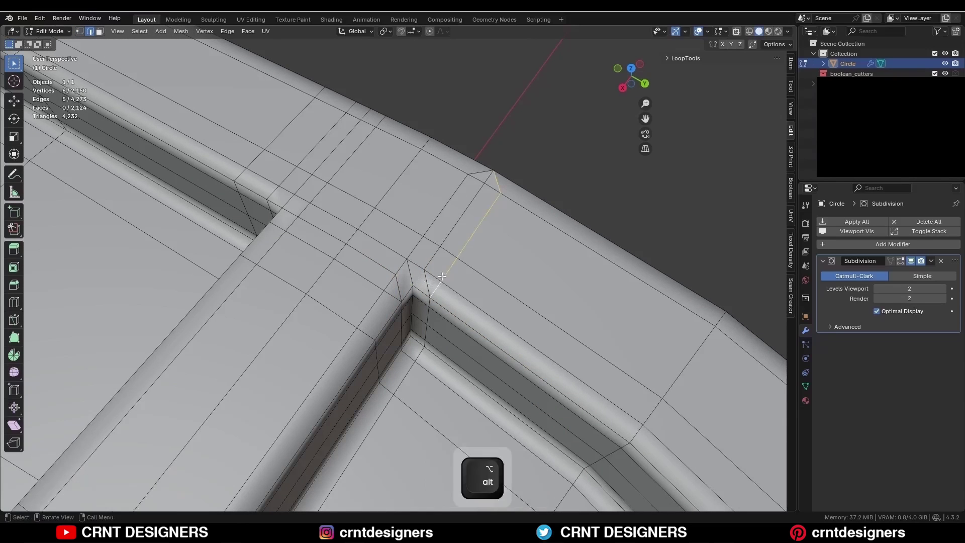
mouse_move(442, 276)
middle_mouse_down()
mouse_move(460, 239)
mouse_move(433, 271)
middle_mouse_up()
key("ctrl+x")
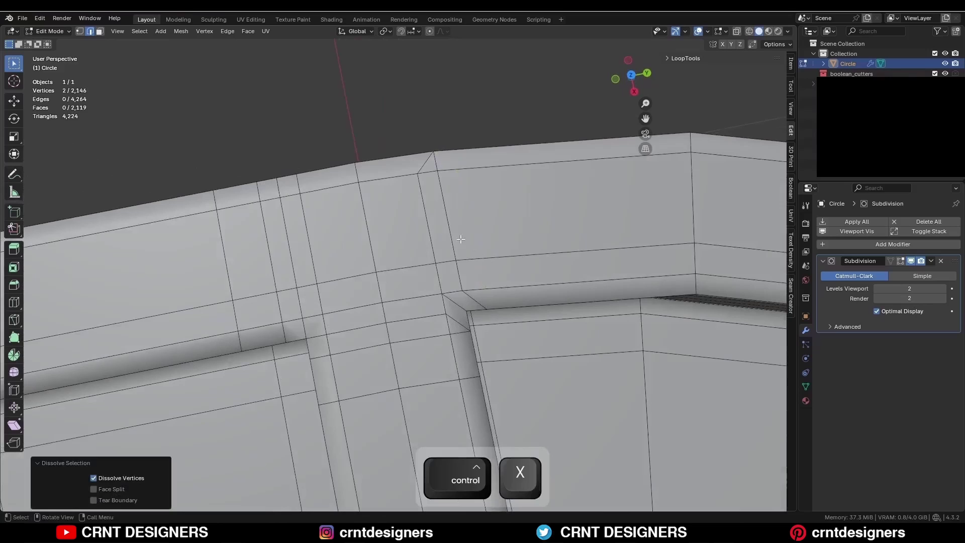
- Dissolve the extra edge line running across the outer border beside the horizontal spoke's corner
left_click(428, 220, "alt")
key("ctrl+x")
key("ctrl+z")
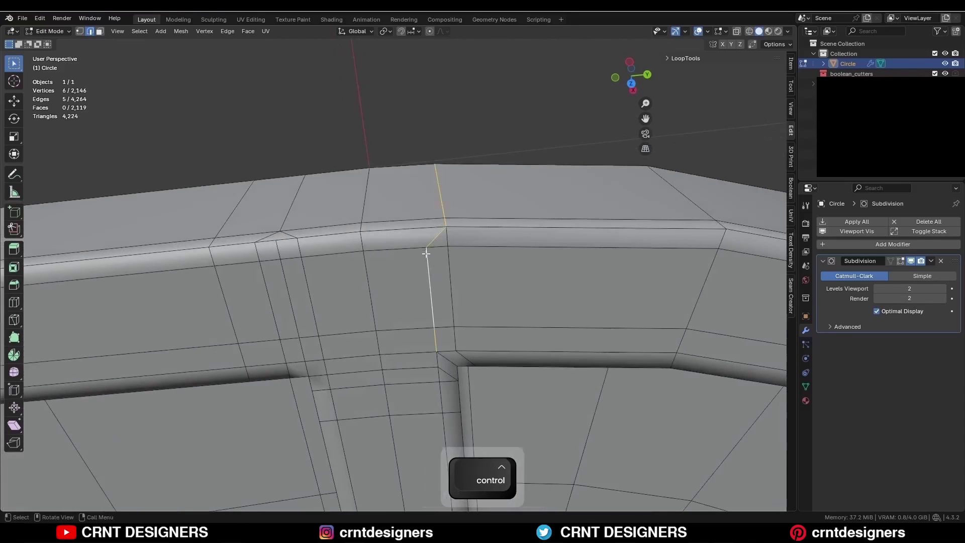
key("ctrl+x")
- Connect the vertices at the horizontal spoke's other outer corner and dissolve the redundant edges there and across the spoke's end
middle_click_drag(433, 338, 397, 267)
key("1")
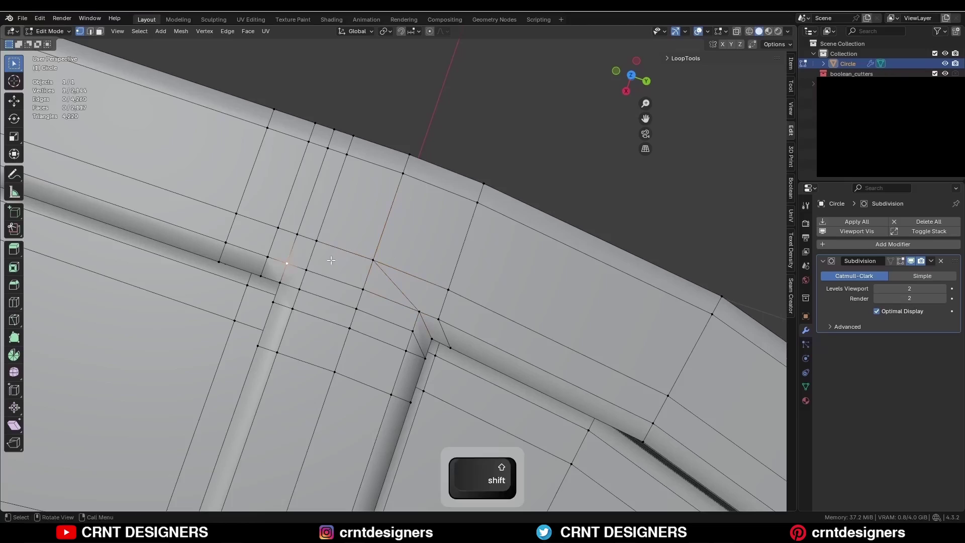
key("j")
middle_click_drag(305, 269, 357, 296)
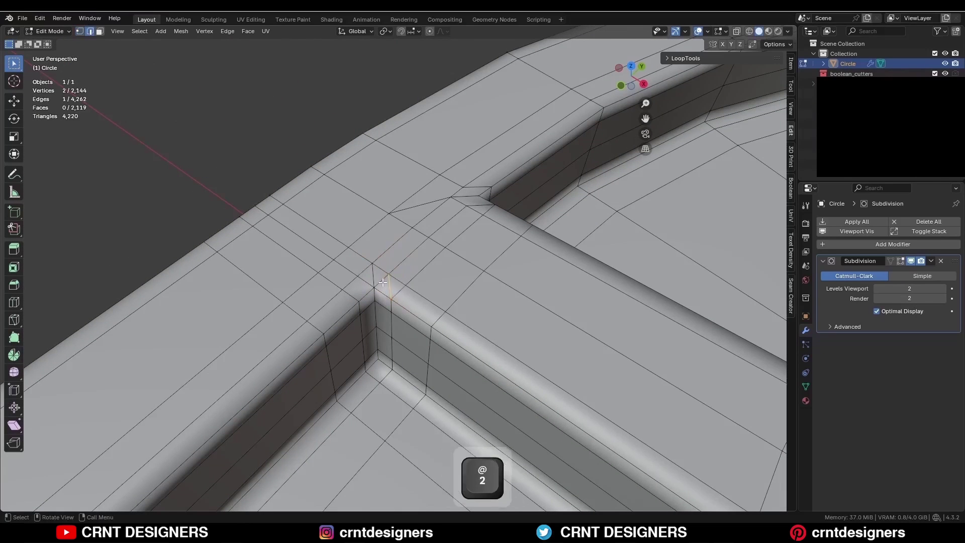
key("ctrl+x")
key("1")
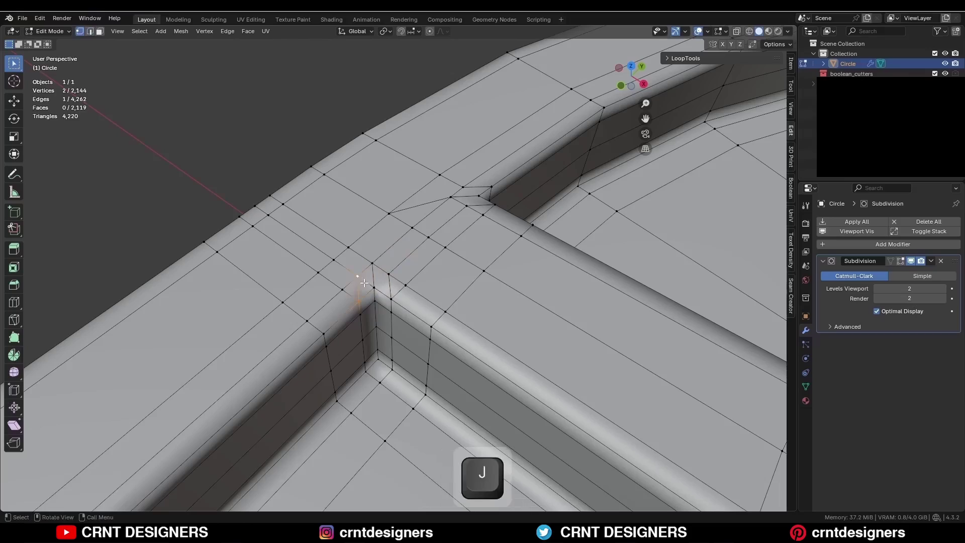
key("ctrl+x")
middle_click_drag(364, 283, 447, 284)
key("2")
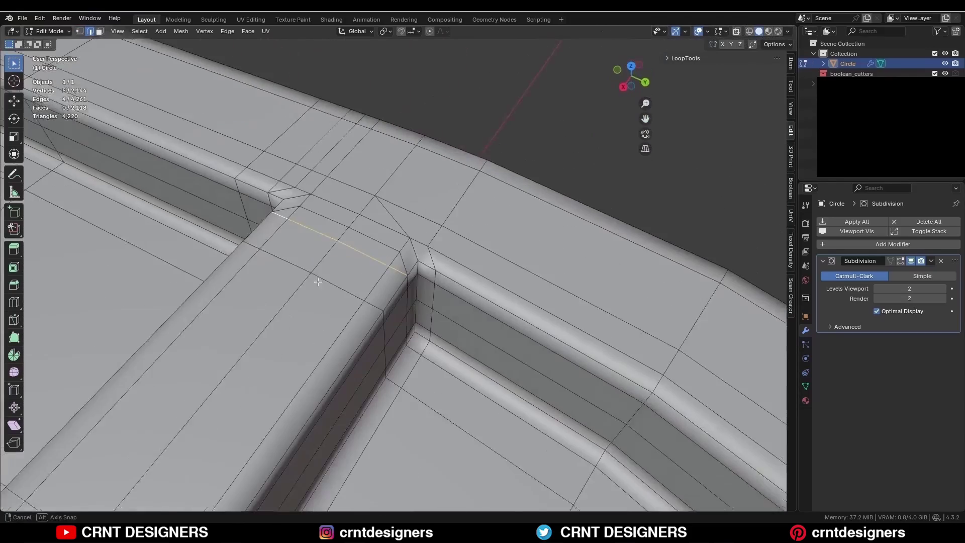
key("ctrl+x")
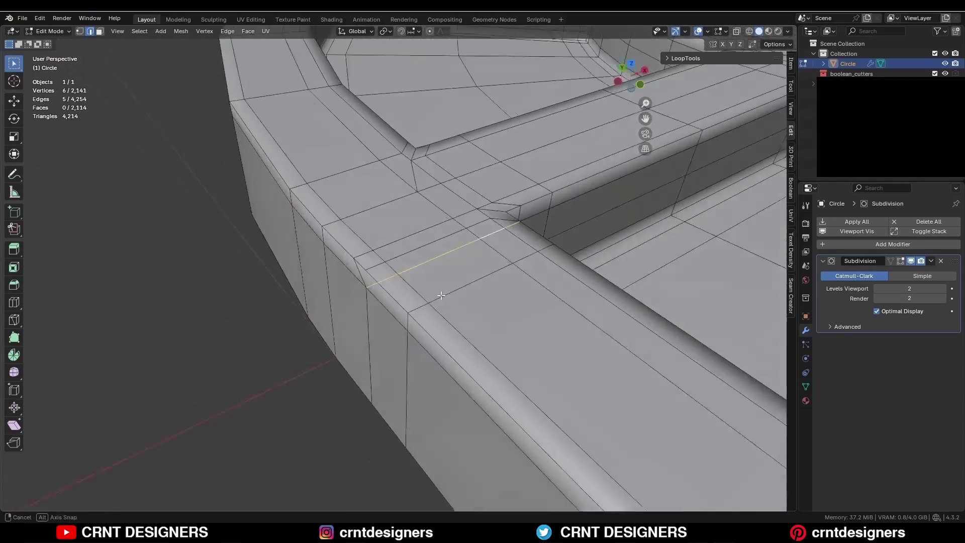
- Connect the border's mid vertex to the horizontal spoke's second corner and dissolve the leftover edge lines across the outer border
key("1")
left_click(401, 289)
left_click(401, 311, "shift")
key("ctrl+x")
key("1")
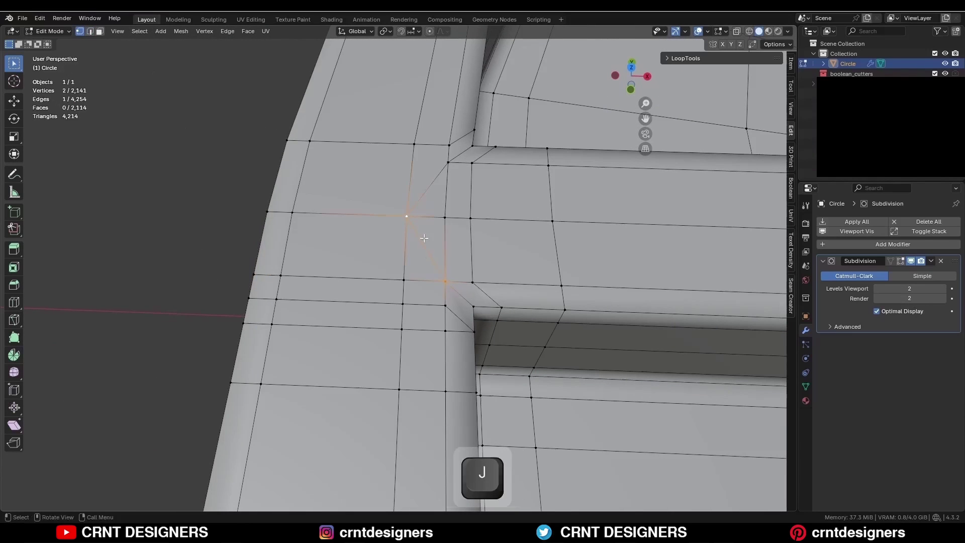
key("ctrl+x")
left_click(406, 322, "ctrl")
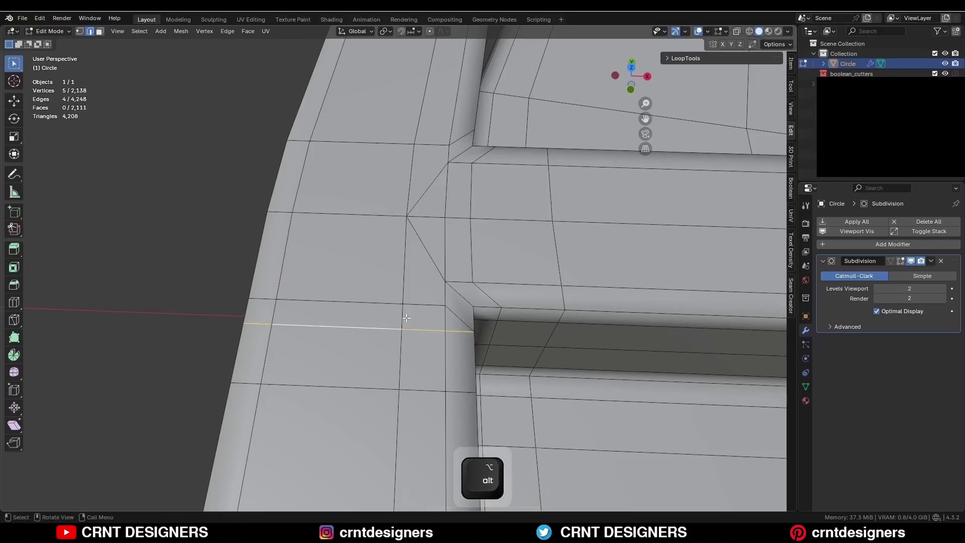
middle_click_drag(407, 321, 588, 268)
key("ctrl+x")
- Inspect the subdivided plate in Object Mode with the overlays hidden
key("Tab")
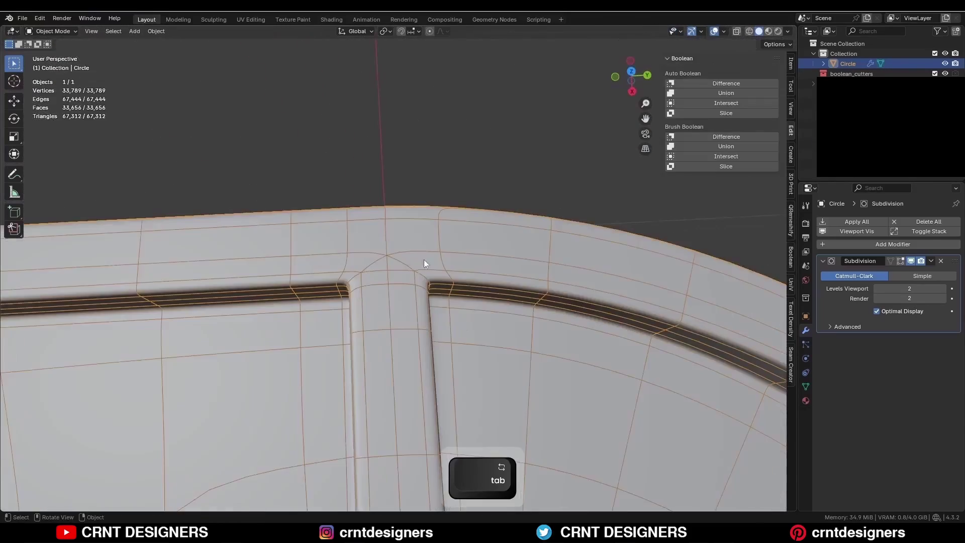
scroll(424, 263, "down", 4)
key("alt+a")
key("shift+alt+z")
scroll(586, 215, "down", 4)
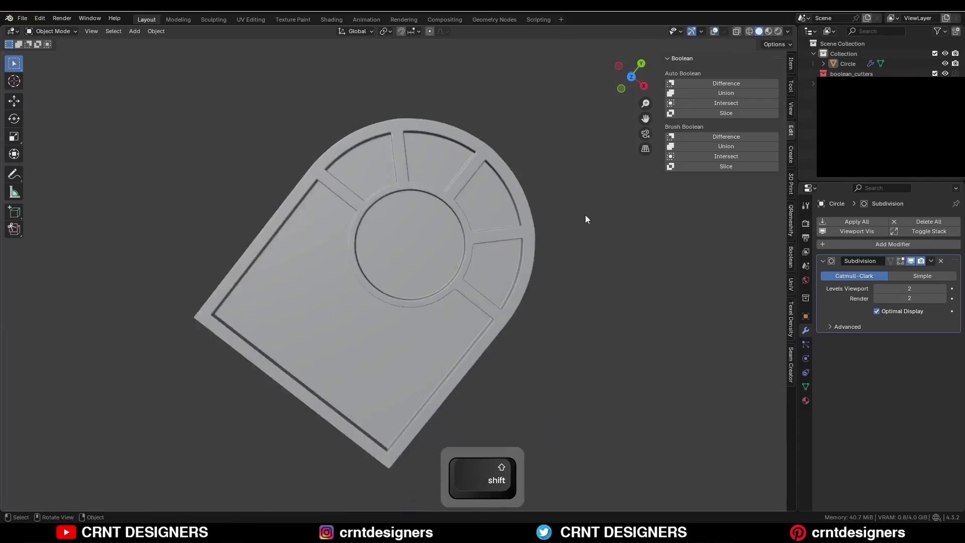
scroll(584, 211, "up", 4)
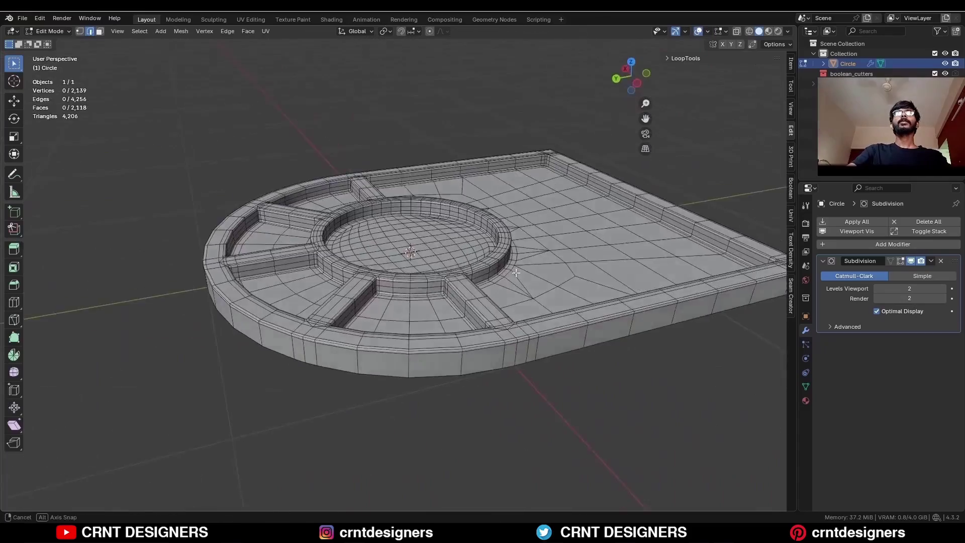
- Select the vertical edges on the plate's outer wall at the ends of the horizontal, diagonal and vertical spokes and apply Set Flow
middle_click_drag(516, 273, 477, 279)
scroll(452, 280, "up", 4)
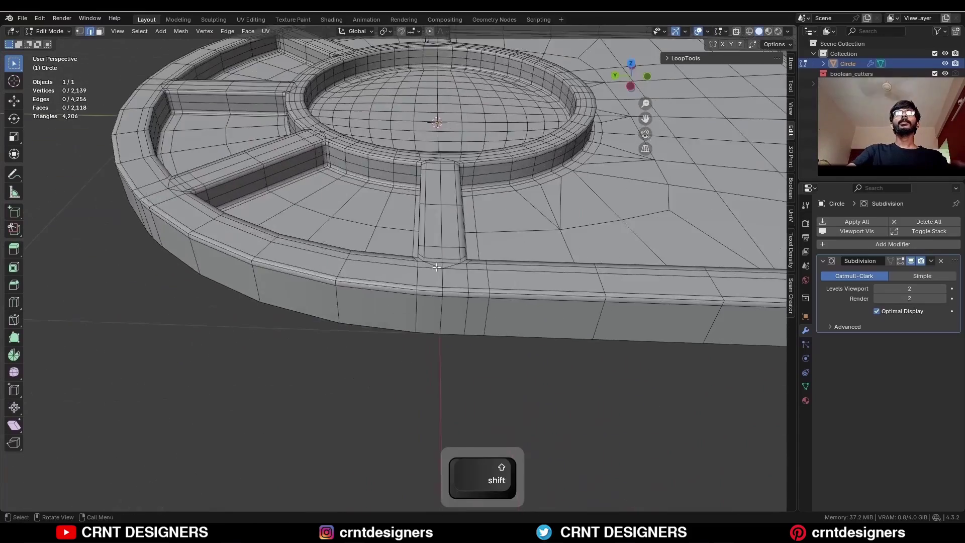
key("alt+z")
key("2")
scroll(428, 323, "up", 2)
left_click(416, 321, "alt")
left_click(440, 325, "alt+shift")
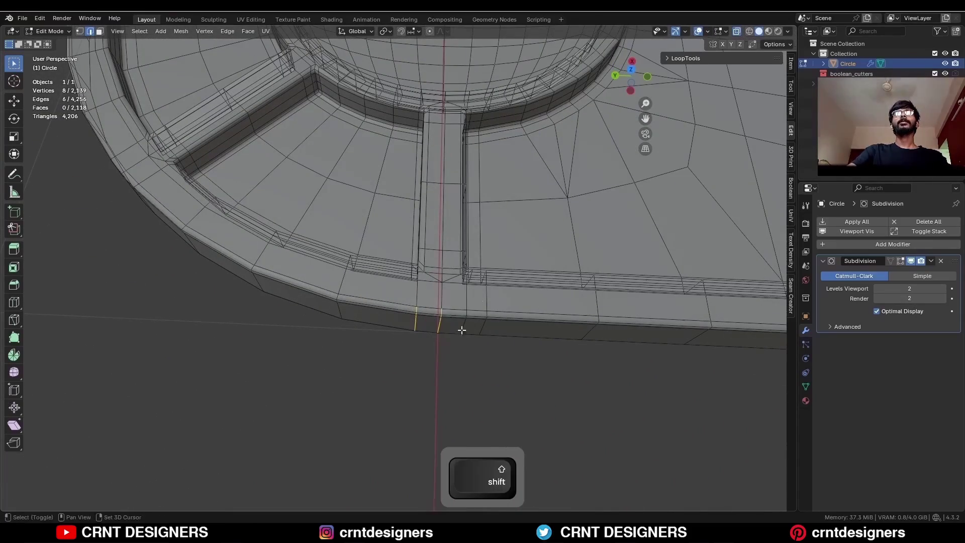
left_click(462, 329, "alt+shift")
middle_click_drag(461, 338, 482, 344, "shift")
scroll(472, 337, "down", 4)
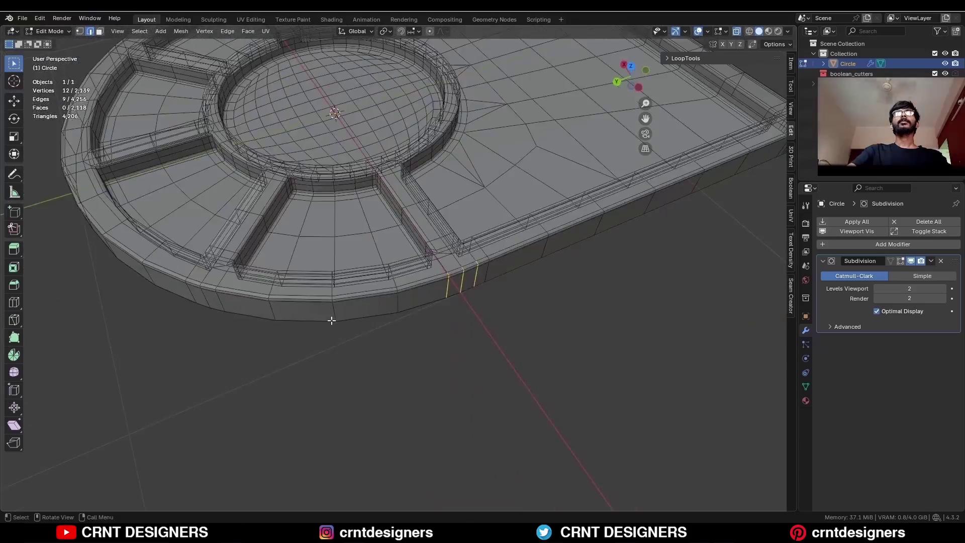
scroll(457, 314, "up", 2)
middle_click_drag(482, 348, 549, 287)
left_click_drag(465, 287, 389, 354, "shift")
middle_click_drag(389, 355, 439, 308)
key("alt+z")
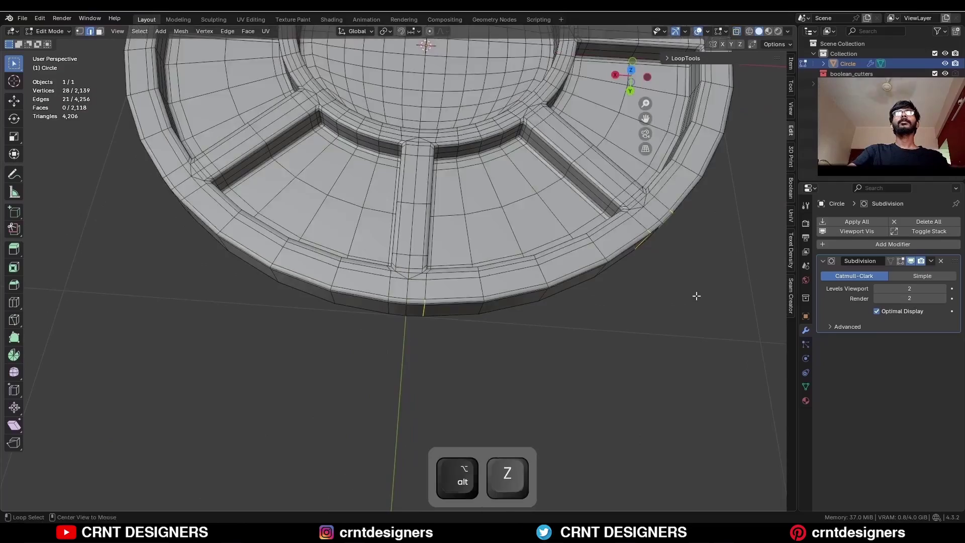
scroll(694, 296, "down", 5)
middle_click_drag(694, 295, 650, 291)
key("ctrl+e")
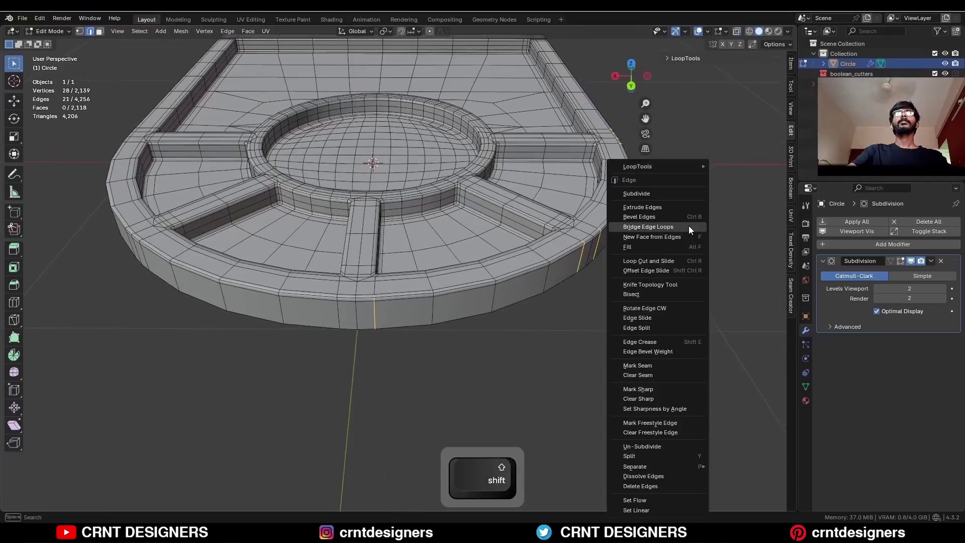
left_click(653, 499)
- Symmetrize the entire plate mesh
middle_click_drag(651, 371, 497, 169)
key("Tab")
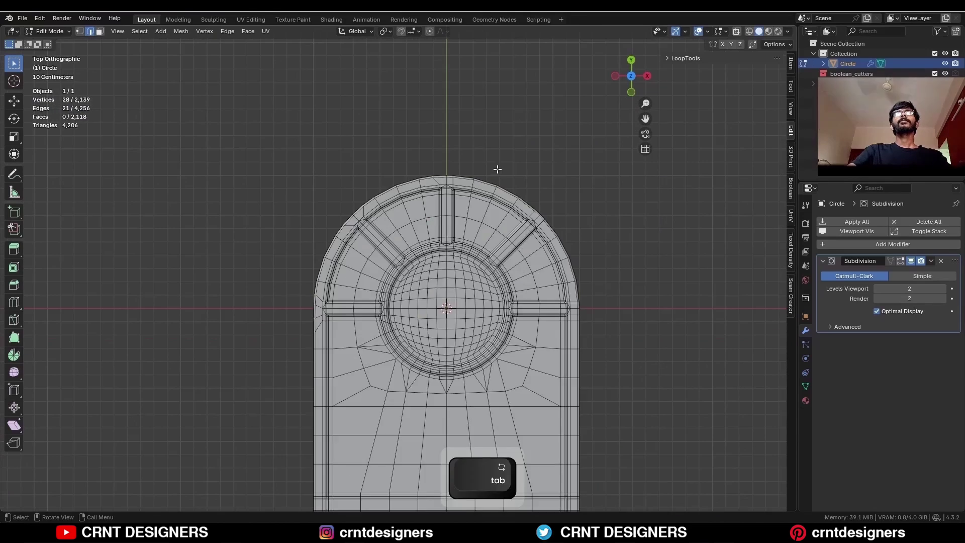
key("a")
left_click(181, 31)
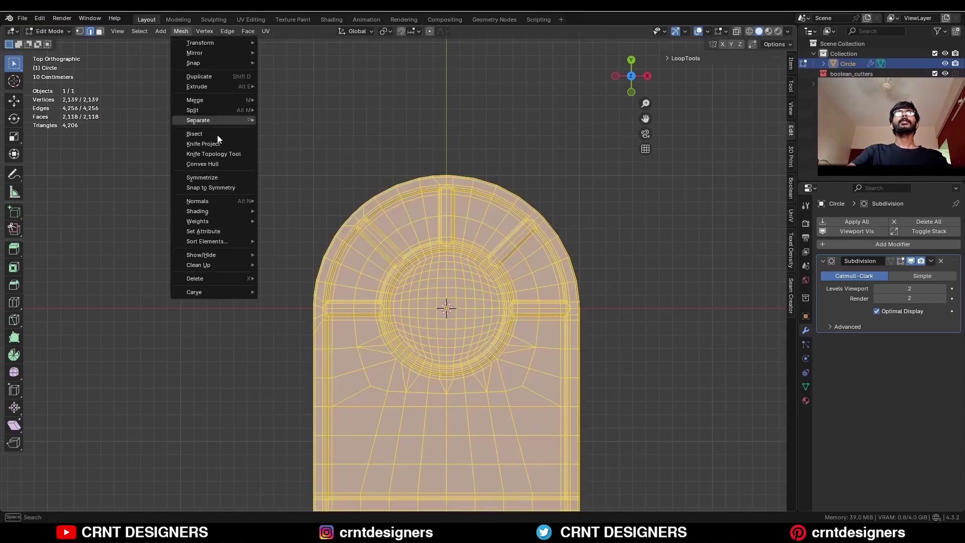
left_click(222, 177)
- Dissolve the diagonal edges on both sides of the panel surface below the central circle
scroll(324, 371, "up", 5)
key("2")
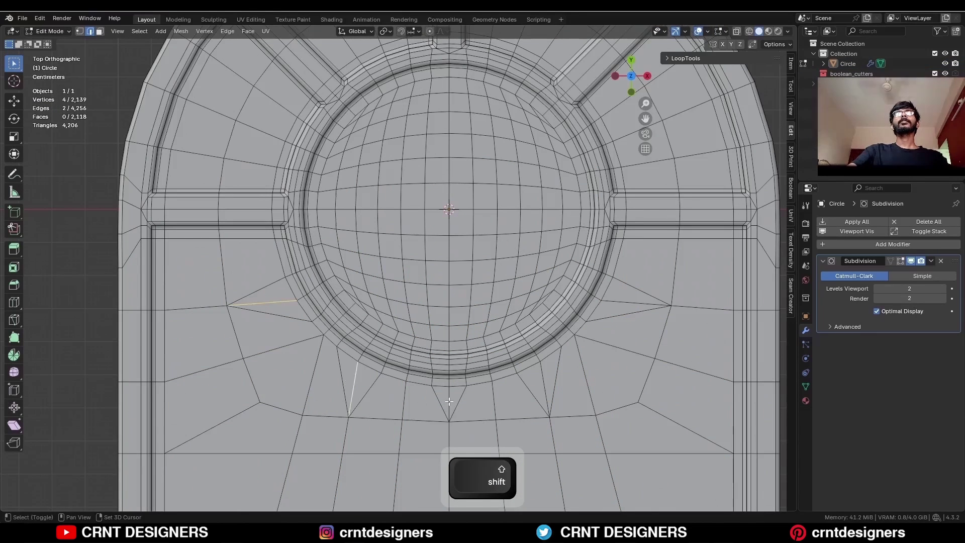
key("ctrl+x")
left_click(545, 389, "shift")
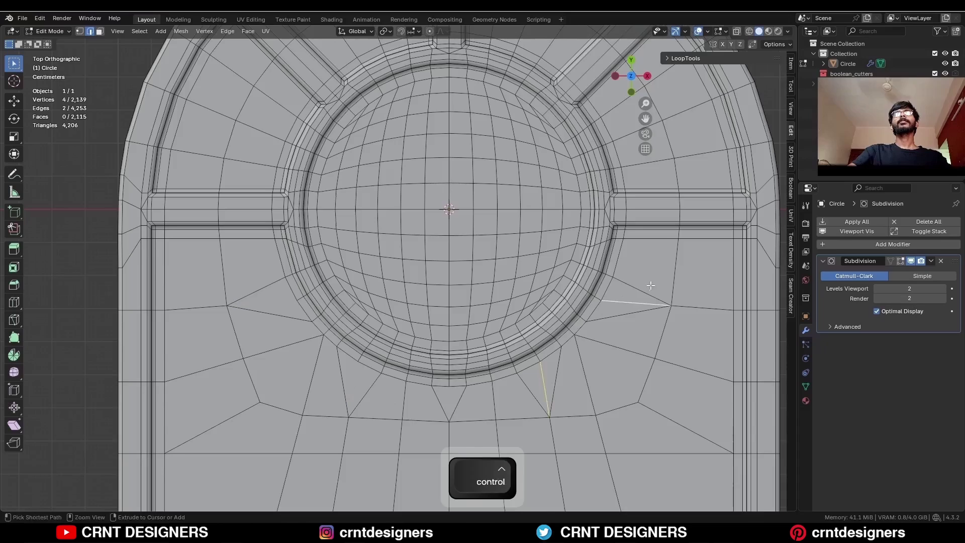
key("ctrl+x")
scroll(637, 307, "down", 5)
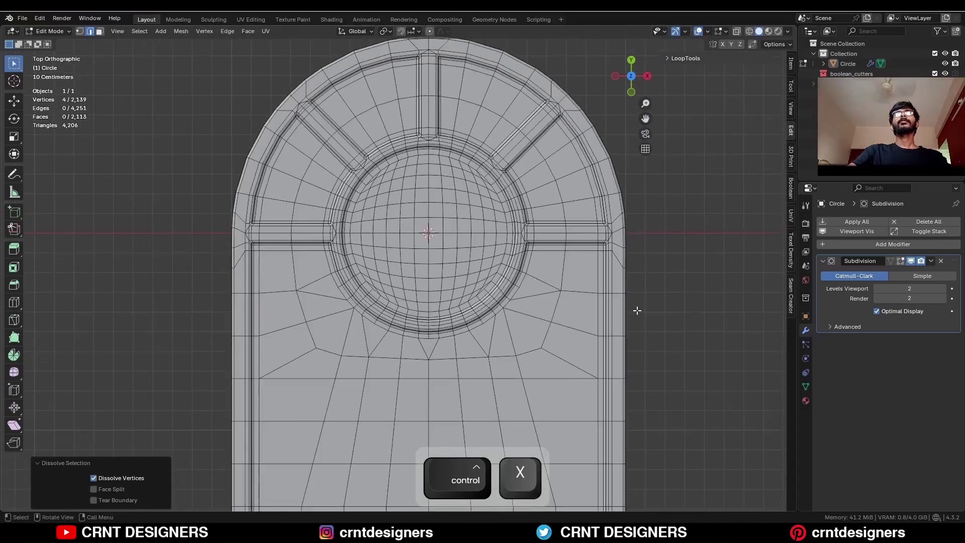
- Return to Object Mode, save the file and hide the viewport overlays
key("Tab")
key("ctrl+s")
key("alt+shift+z")
mouse_move(622, 252)
middle_mouse_down()
mouse_move(556, 242)
mouse_move(518, 274)
middle_mouse_up()
- Set the viewport shading to MatCap lighting with Cavity enabled and save the file
left_click(788, 31)
left_click(777, 82)
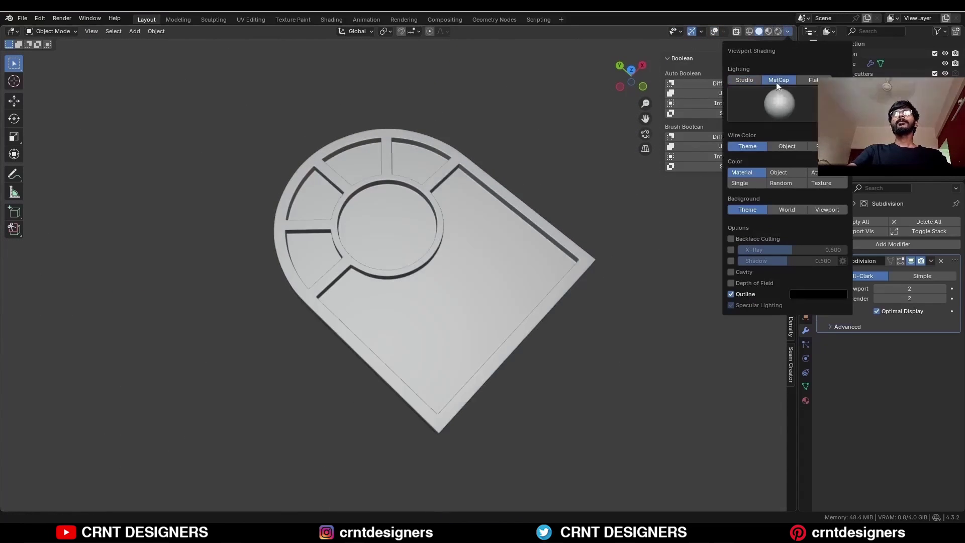
left_click(731, 272)
key("ctrl+s")
- Inspect the finished plate with the overlays shown and hidden, and save the file again
mouse_move(653, 343)
middle_mouse_down()
mouse_move(434, 234)
mouse_move(617, 210)
mouse_move(547, 196)
mouse_move(389, 218)
mouse_move(397, 141)
mouse_move(534, 190)
middle_mouse_up()
key("alt+shift+z")
scroll(547, 196, "up", 3)
key("ctrl+s")
key("alt+shift+z")
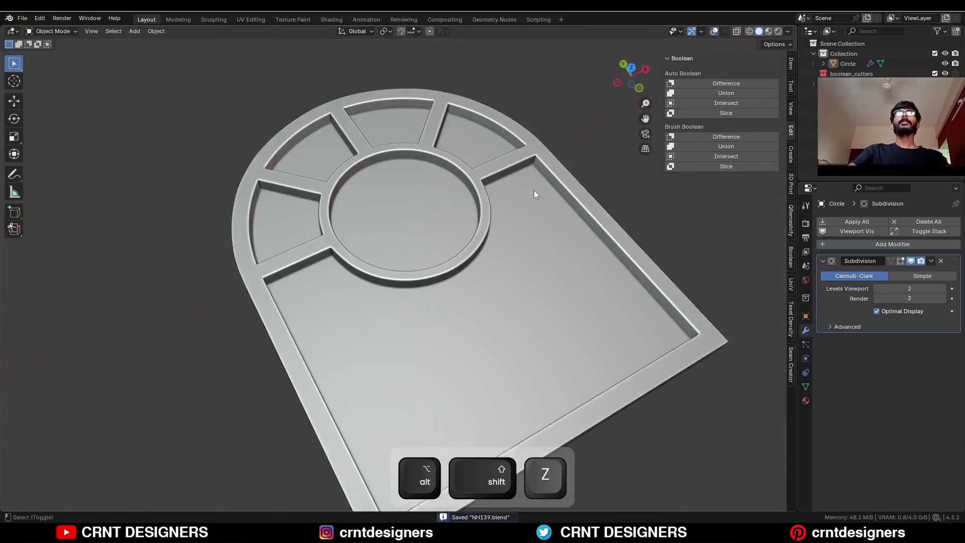
scroll(496, 272, "down", 5)
middle_click_drag(497, 273, 529, 234)
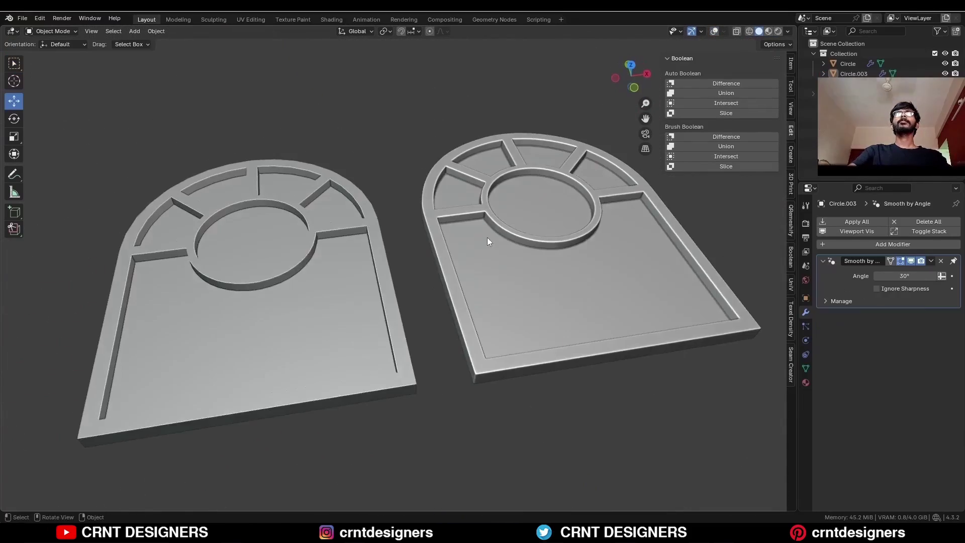
- Select the outer and inner rim edge loops of the unsubdivided plate, Circle.003, and extend the selection to edges with equal face angles
left_click(911, 261)
middle_click_drag(465, 245, 480, 239)
key("Tab")
key("alt+shift+z")
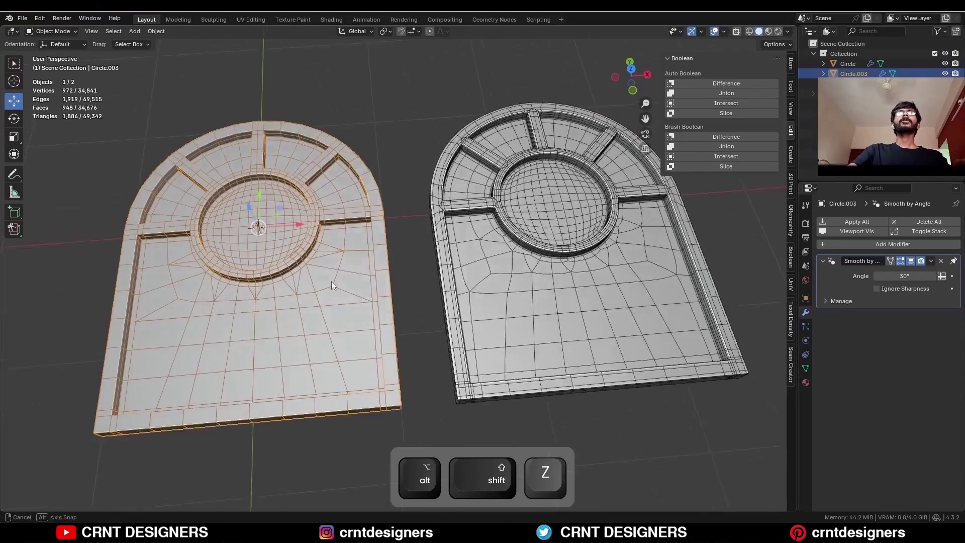
middle_click_drag(330, 282, 426, 258)
key("2")
left_click(550, 287, "alt+shift")
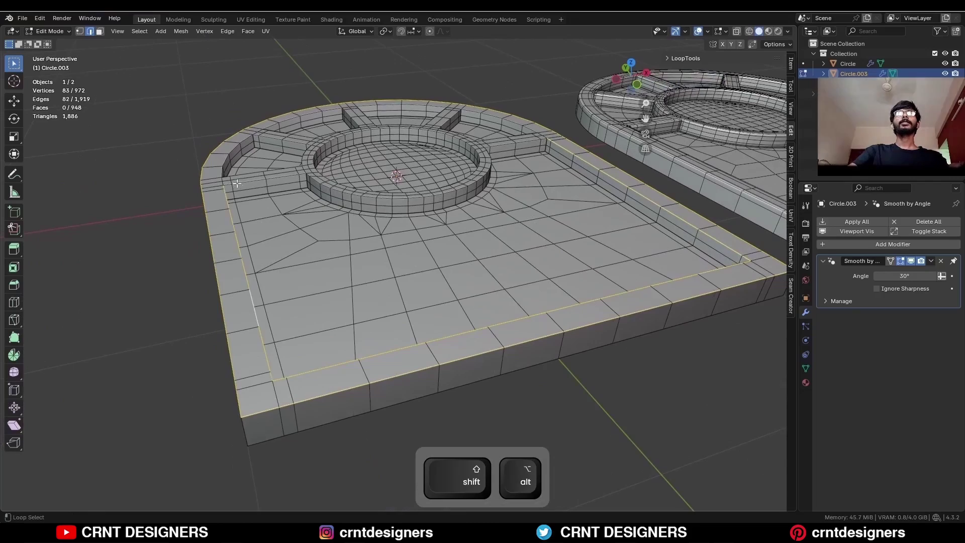
left_click(316, 179, "alt+shift")
middle_click_drag(315, 180, 539, 175)
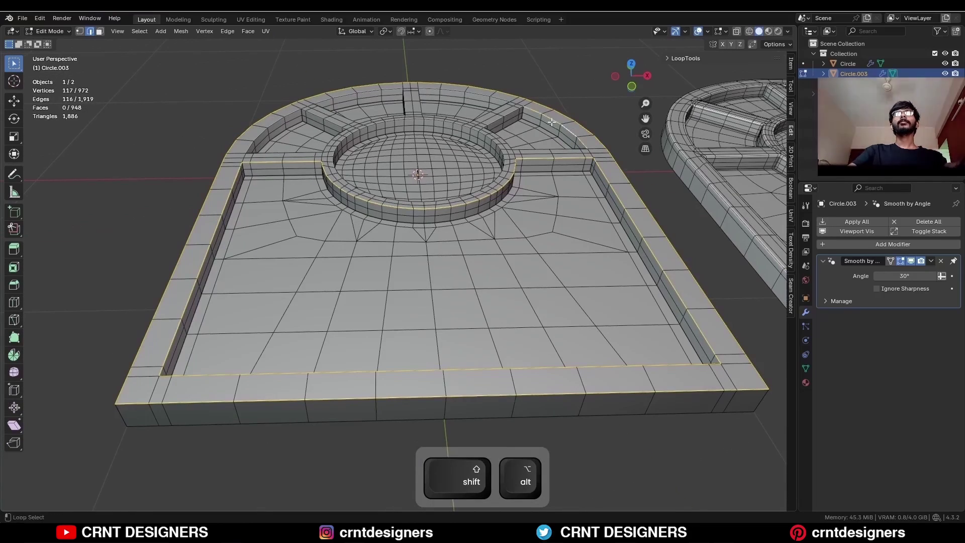
key("shift+g")
left_click(513, 159)
- Bevel the selected edges with one segment and a 0.01 m width, and fine-tune the width with the overlays hidden
middle_click_drag(513, 159, 594, 233)
key("ctrl+b")
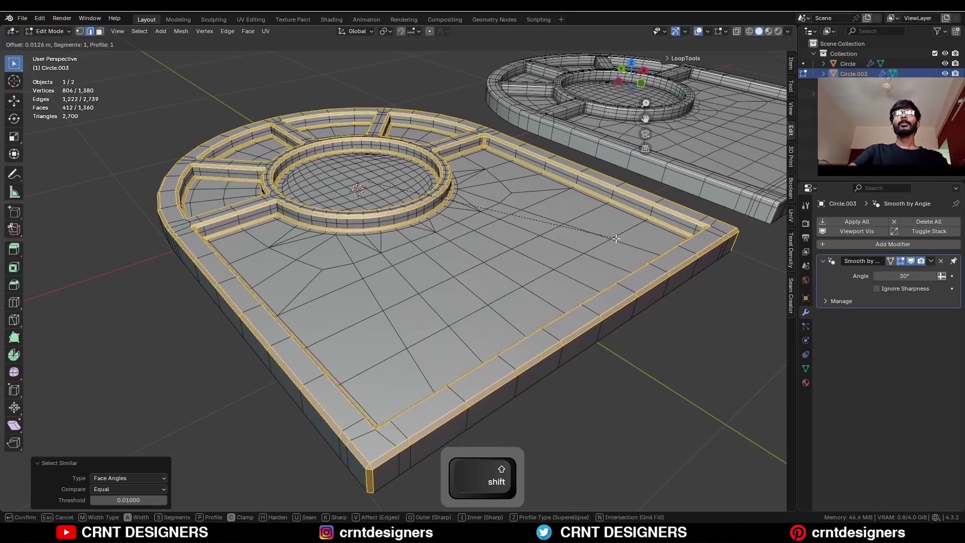
left_click(603, 240)
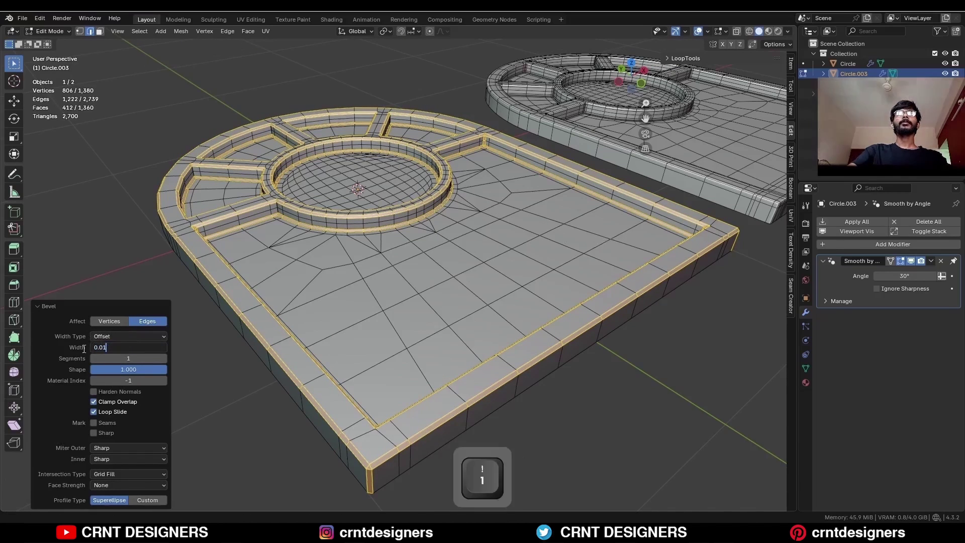
key("shift+alt+z")
scroll(507, 267, "down", 3)
middle_click_drag(506, 267, 464, 256)
scroll(464, 256, "up", 2)
left_click_drag(128, 347, 110, 347, "shift")
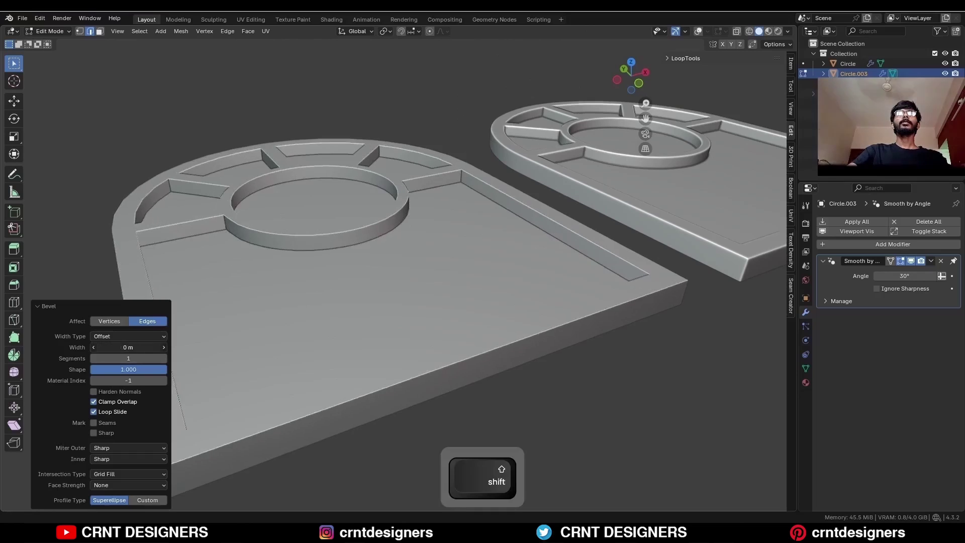
- Return to Object Mode, inspect the bevelled plate's corner up close and view both plates from the top
scroll(476, 277, "down", 3)
middle_click_drag(476, 277, 647, 233)
key("shift+alt+z")
key("Tab")
scroll(462, 254, "up", 5)
middle_click_drag(462, 250, 367, 315)
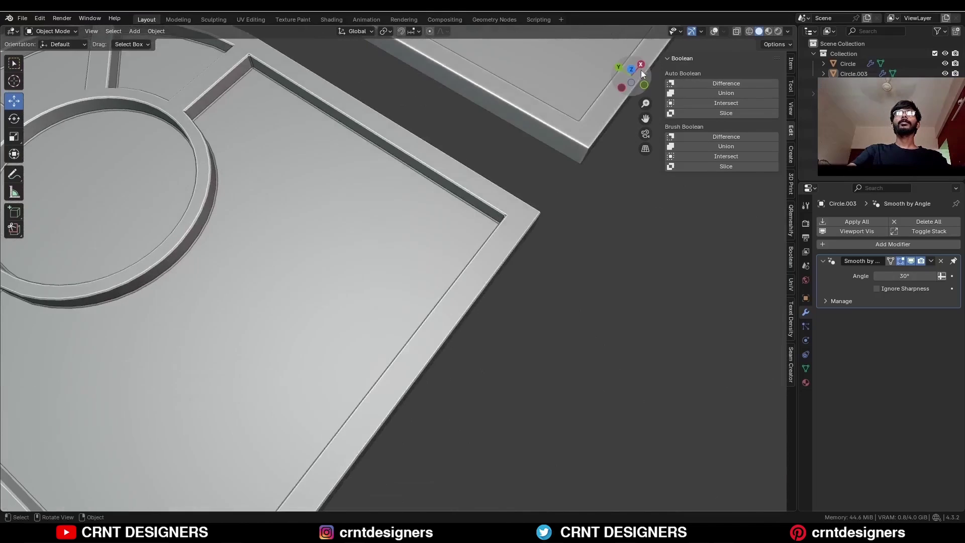
left_click(638, 70)
scroll(503, 151, "up", 4)
scroll(503, 178, "down", 2)
scroll(432, 142, "up", 1)
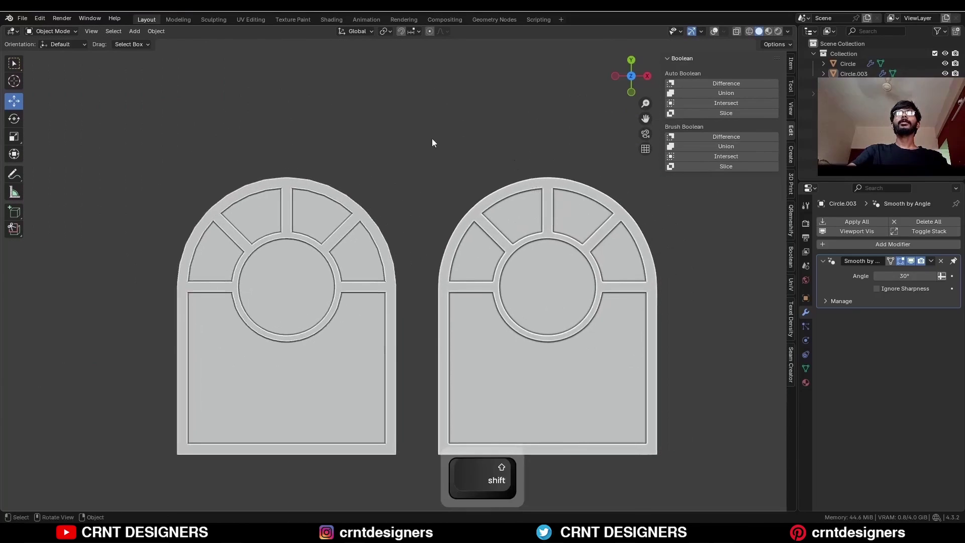
middle_click_drag(536, 173, 486, 119, "shift")
- Compare the bevelled plate with the subdivided one, overlays shown and hidden, and save the file
key("alt+shift+z")
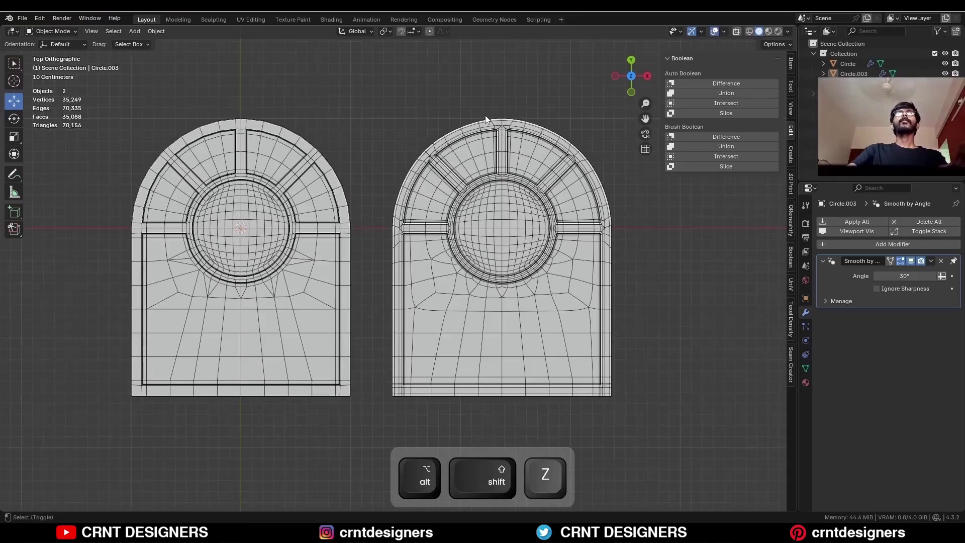
key("alt+shift+z")
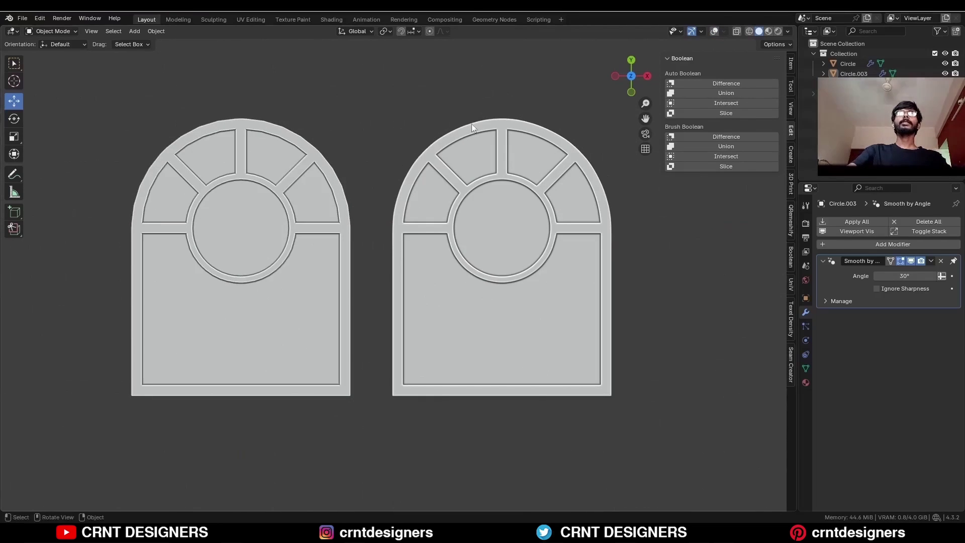
key("alt+shift+z")
left_click(502, 177)
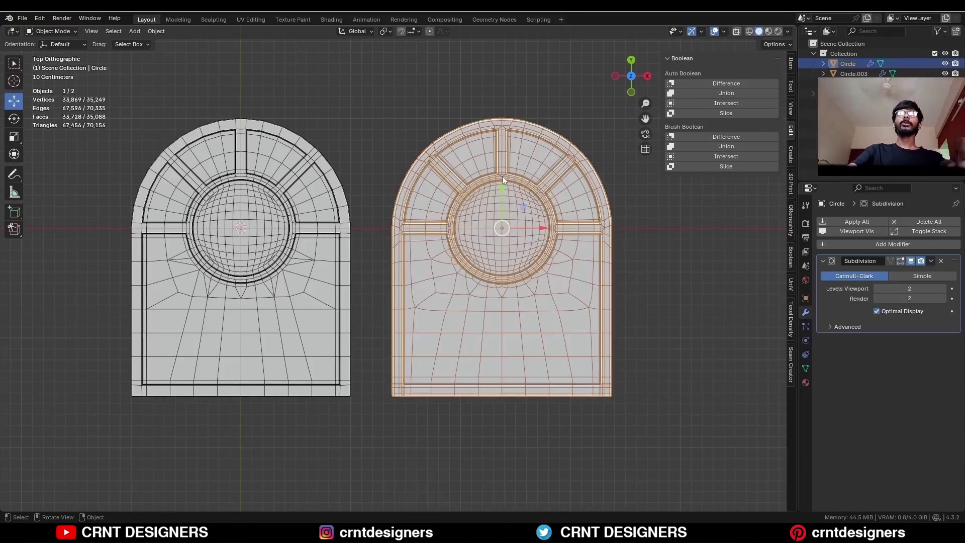
left_click(319, 199)
key("alt+shift+z")
key("alt+shift+z")
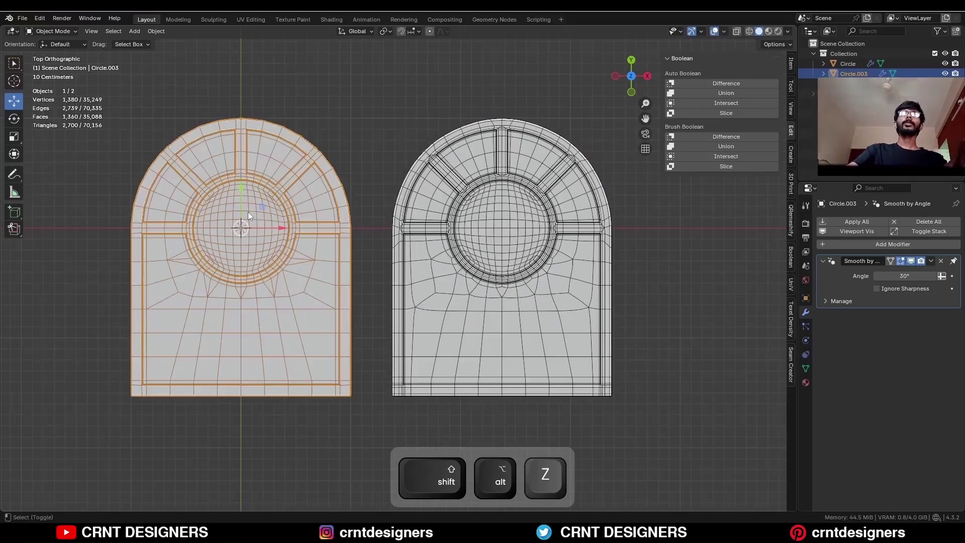
left_click(372, 176)
scroll(427, 169, "up", 1)
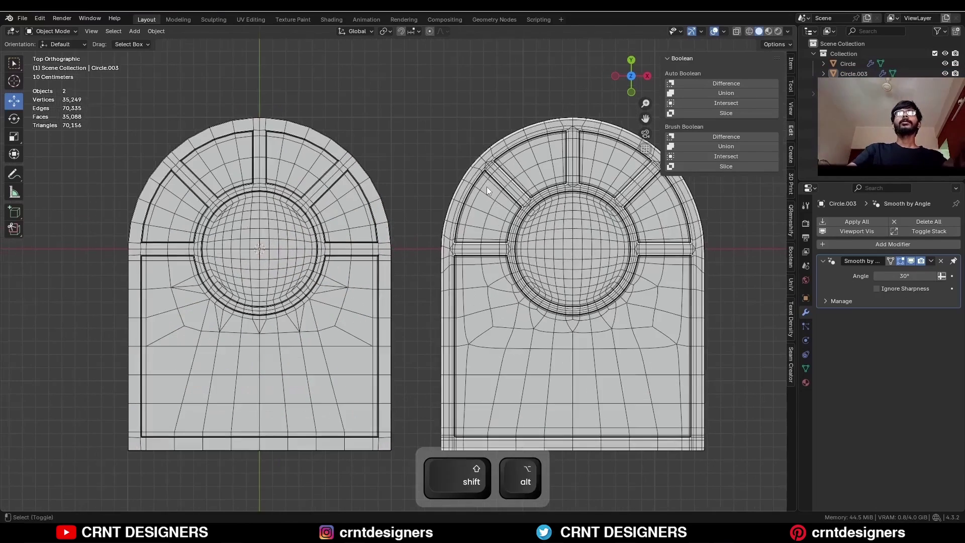
key("alt+shift+z")
key("ctrl+s")
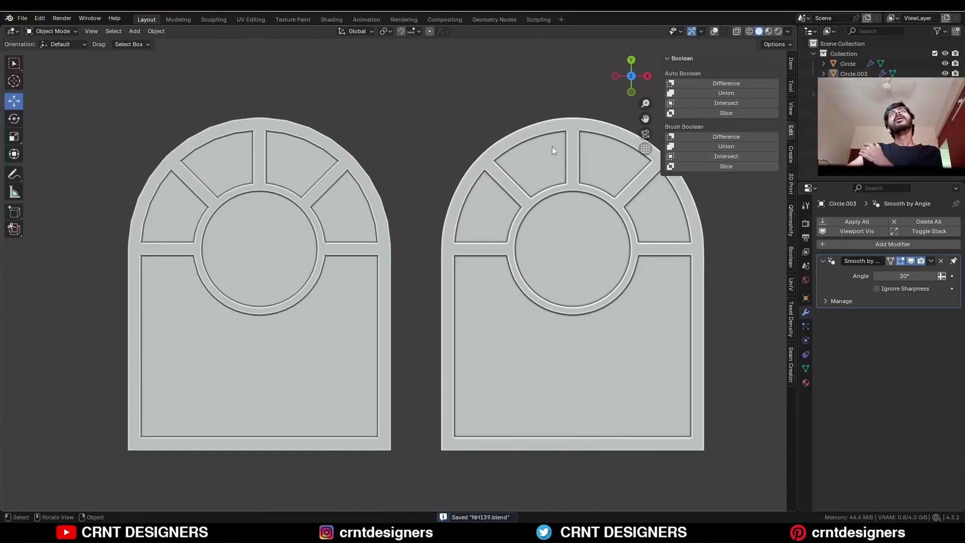
- Hide the bevelled plate, snap the subdivided plate to the 3D cursor and frame it in the view
left_click(945, 73)
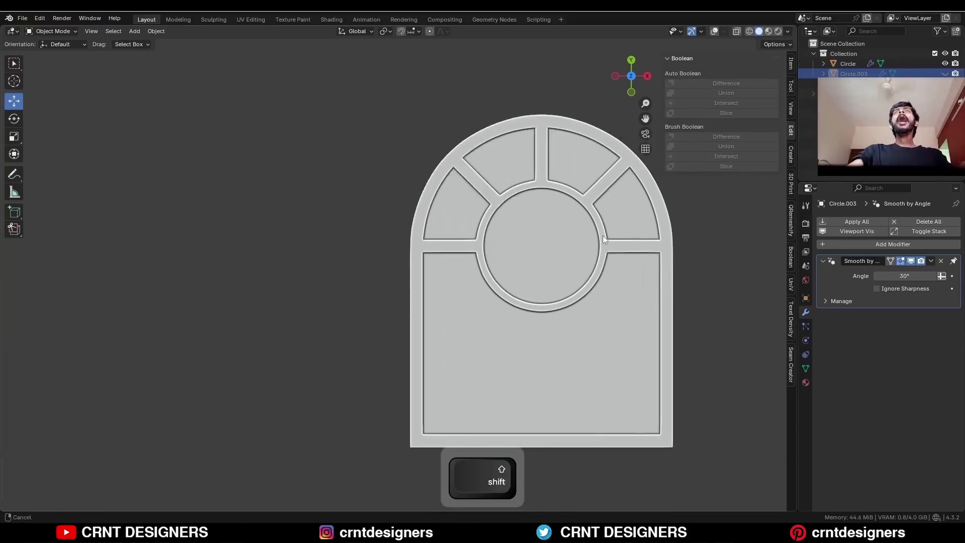
left_click(602, 236)
key("alt+shift+z")
middle_click_drag(602, 236, 549, 210)
key("shift+s")
left_click(549, 159)
key("alt+shift+z")
key("KP_Decimal")
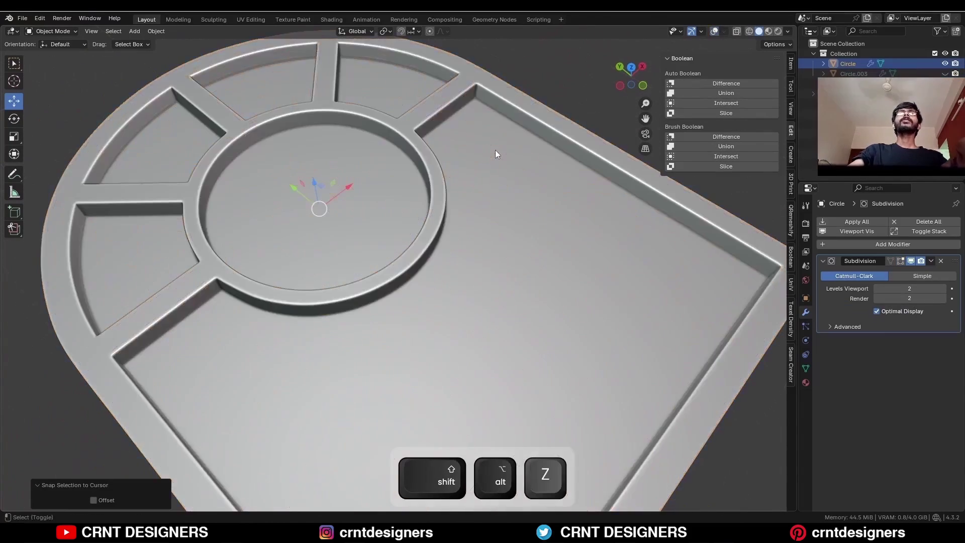
middle_click_drag(489, 167, 548, 229)
- Compare the original plate, Circle.001, with the subdivided plate in perspective and top view, with the overlays shown and hidden
scroll(507, 354, "up", 4)
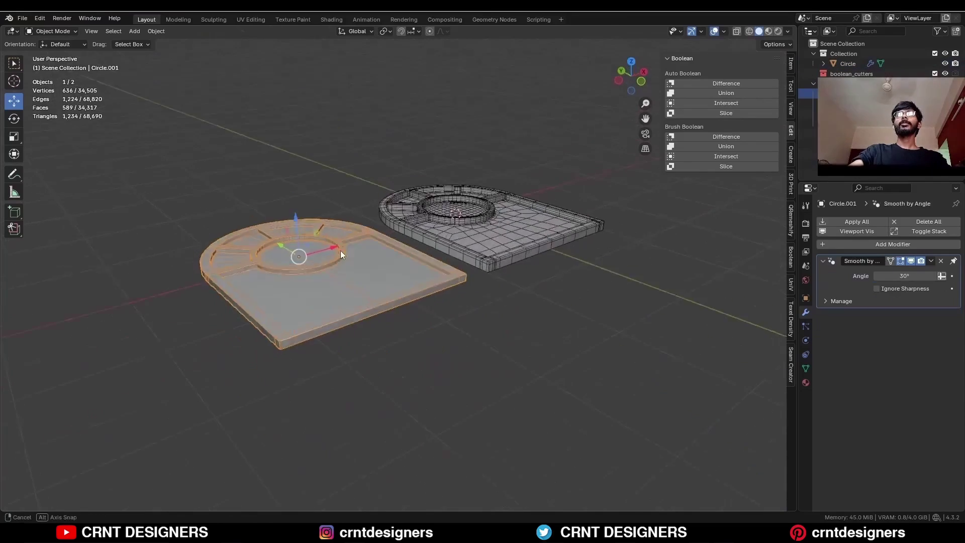
middle_click_drag(340, 250, 399, 218)
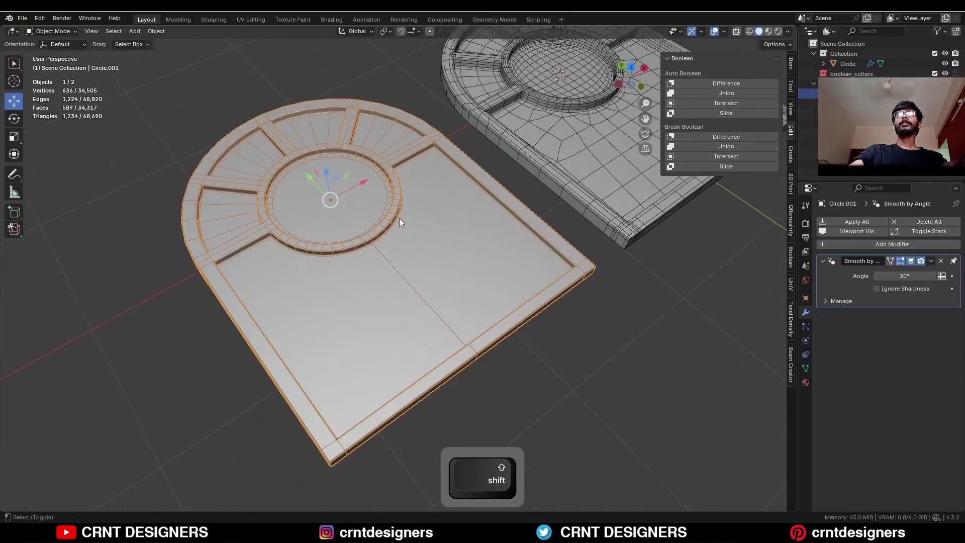
key("shift+alt+z")
middle_click_drag(397, 272, 481, 268)
key("shift+alt+z")
scroll(482, 267, "up", 2)
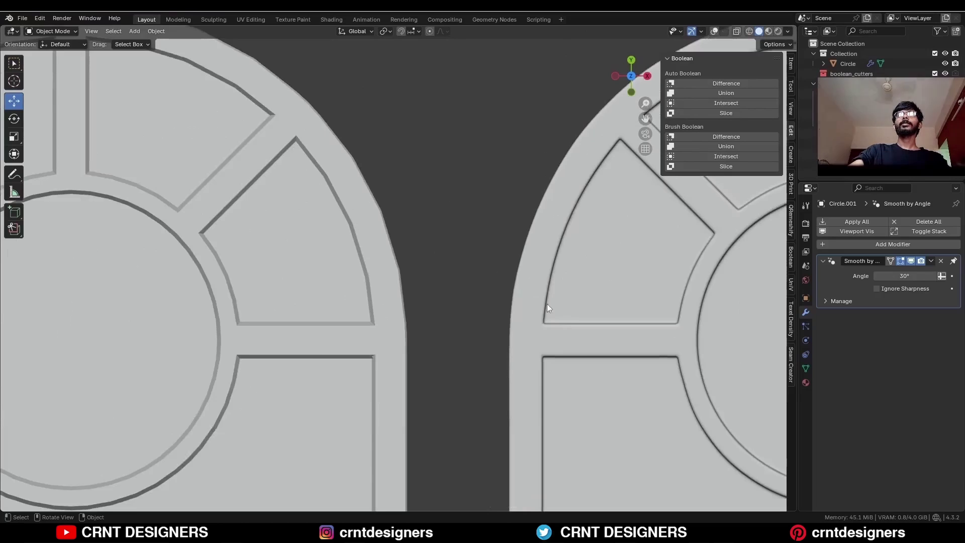
scroll(311, 353, "down", 3)
scroll(593, 349, "down", 7)
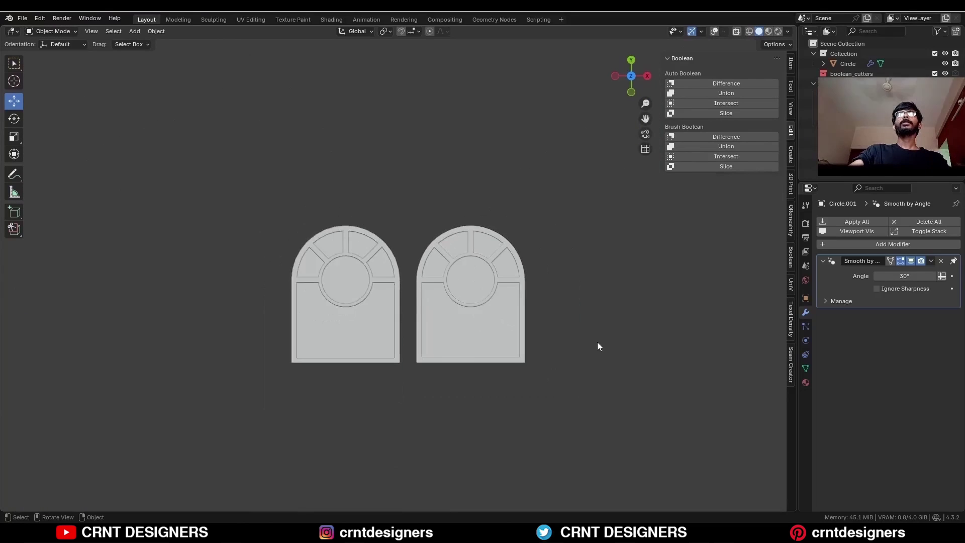
middle_click_drag(563, 358, 553, 313)
scroll(553, 305, "down", 1)
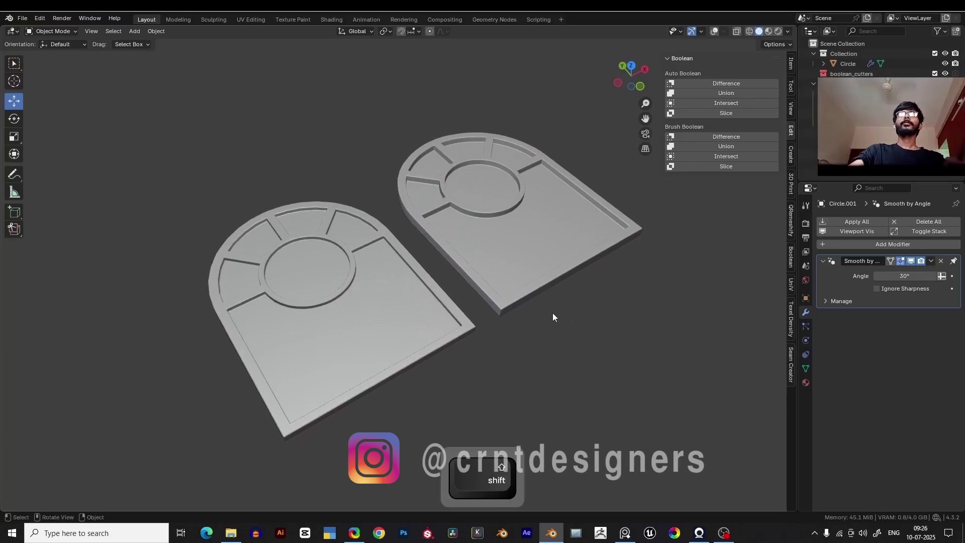